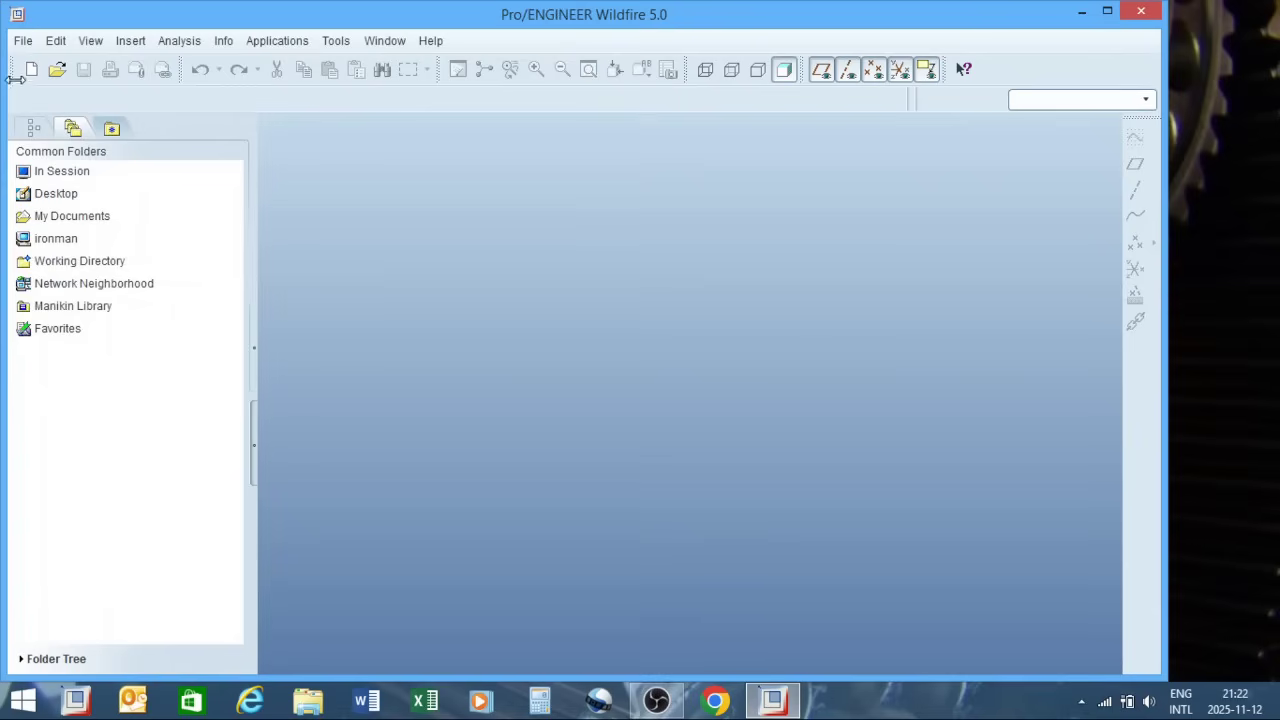
Step: Open the part file sketch.prt from the part-1 folder
click(57, 70)
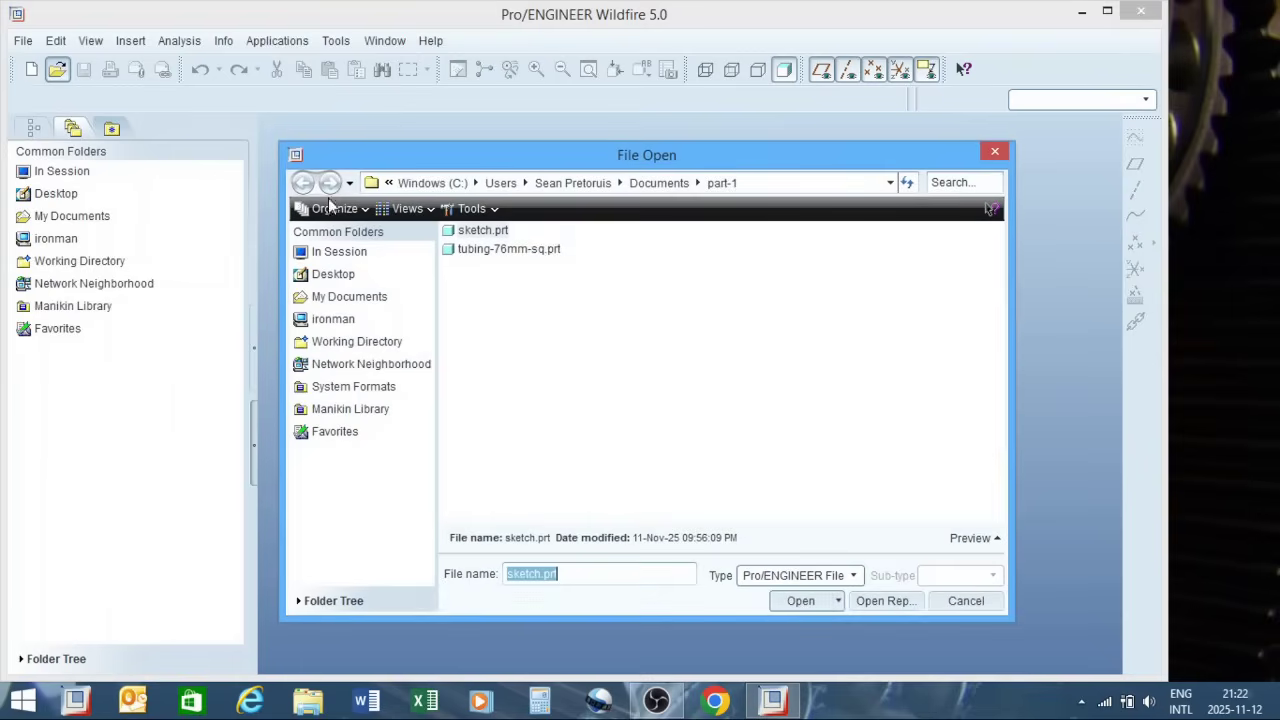
click(478, 231)
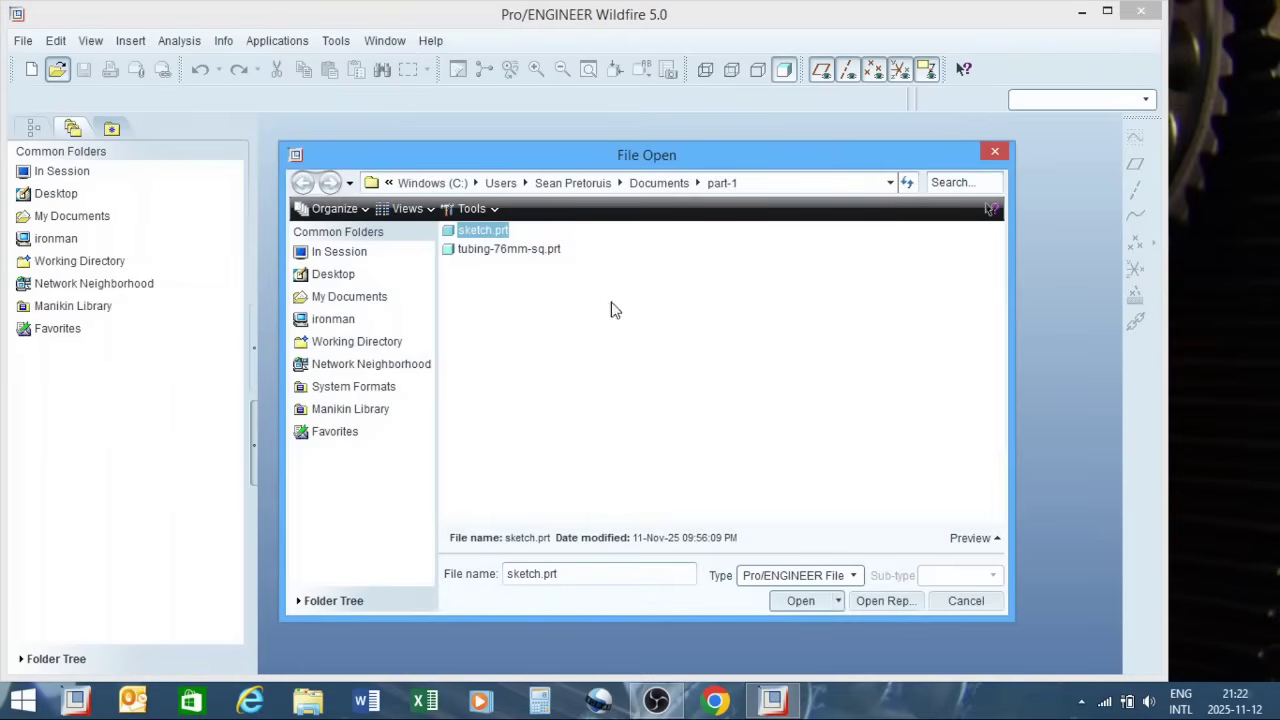
click(806, 601)
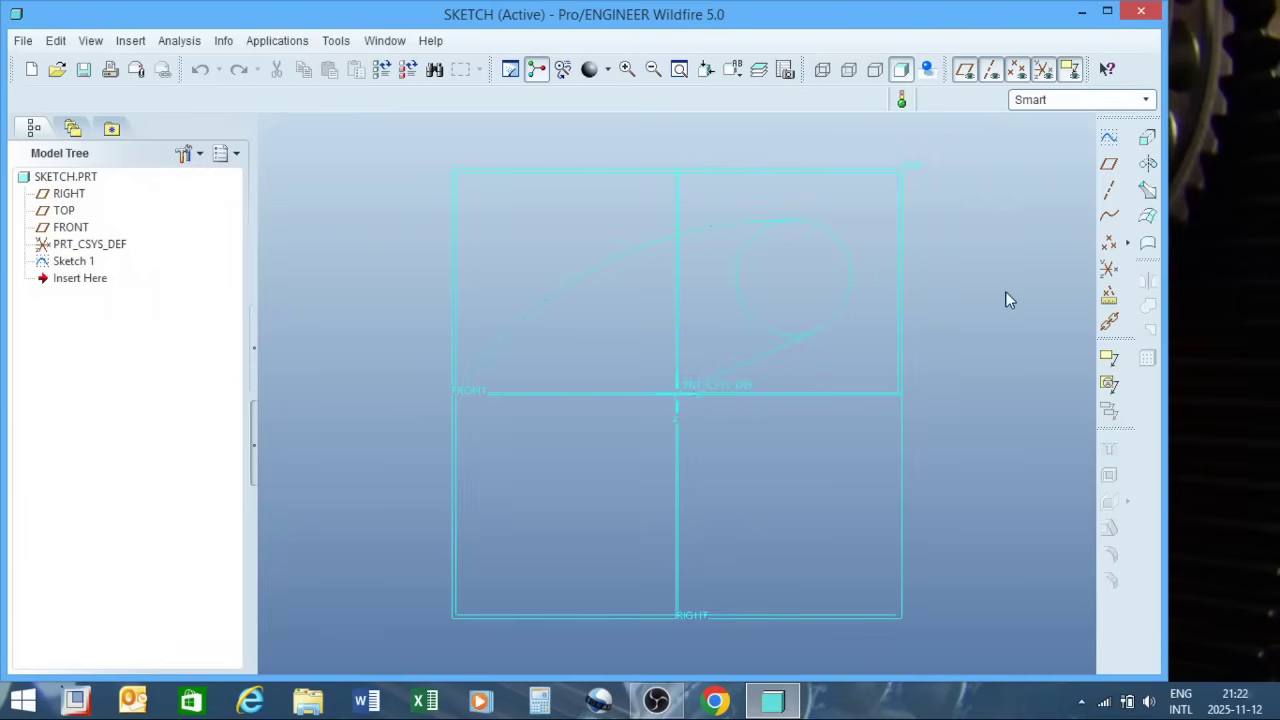
Step: Edit the definition of Sketch 1 to enter the sketcher
click(80, 263)
right_click(84, 268)
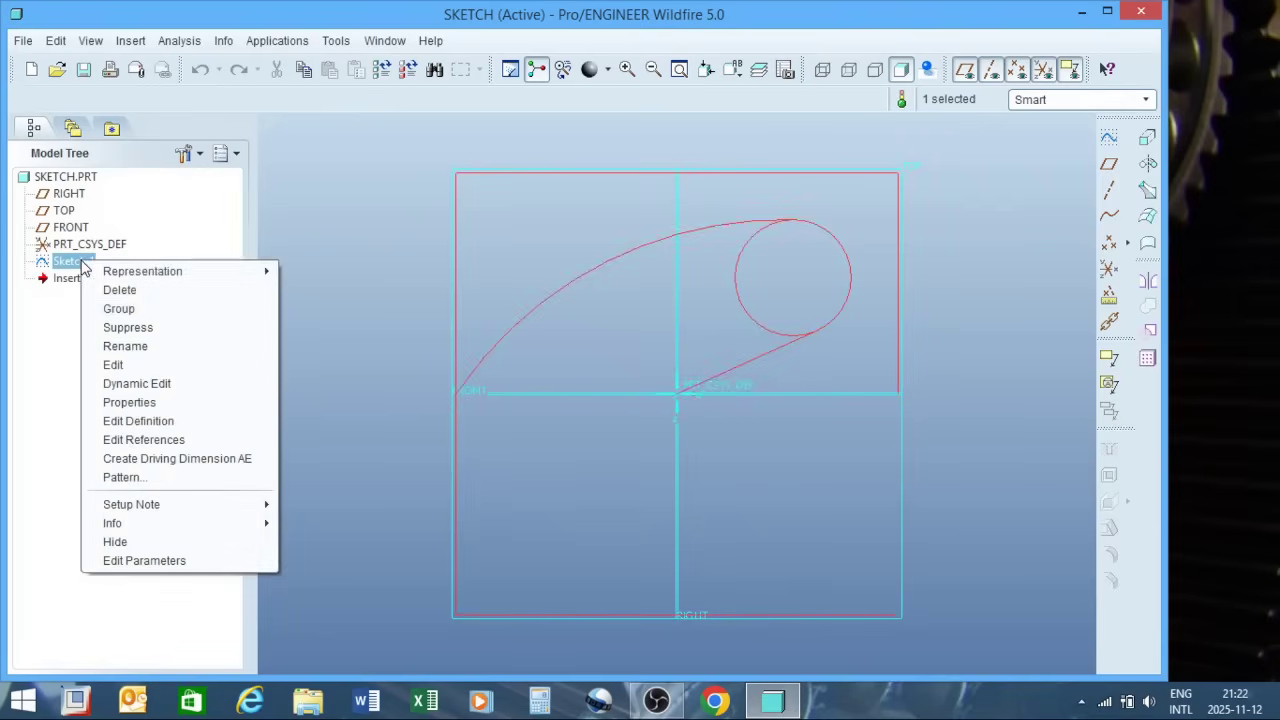
click(138, 421)
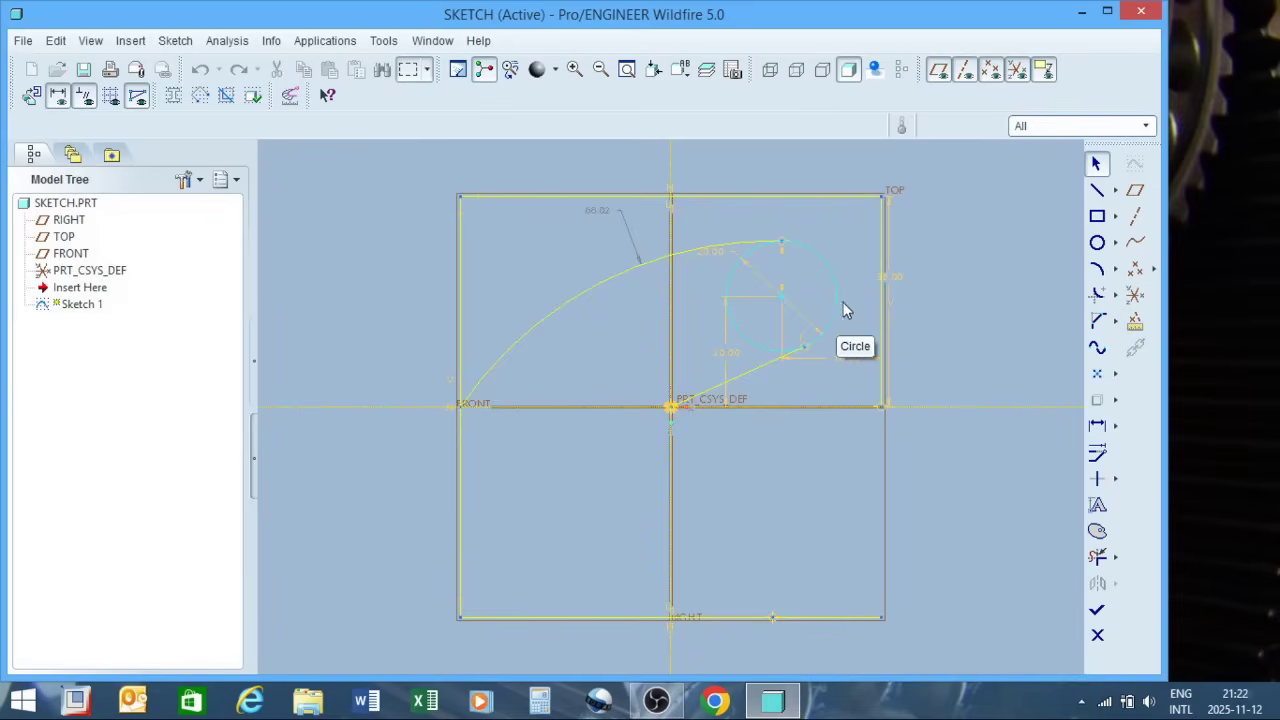
Step: Fillet the upper-left corner between the outline's top and left lines, and set the fillet radius to 15
click(1105, 565)
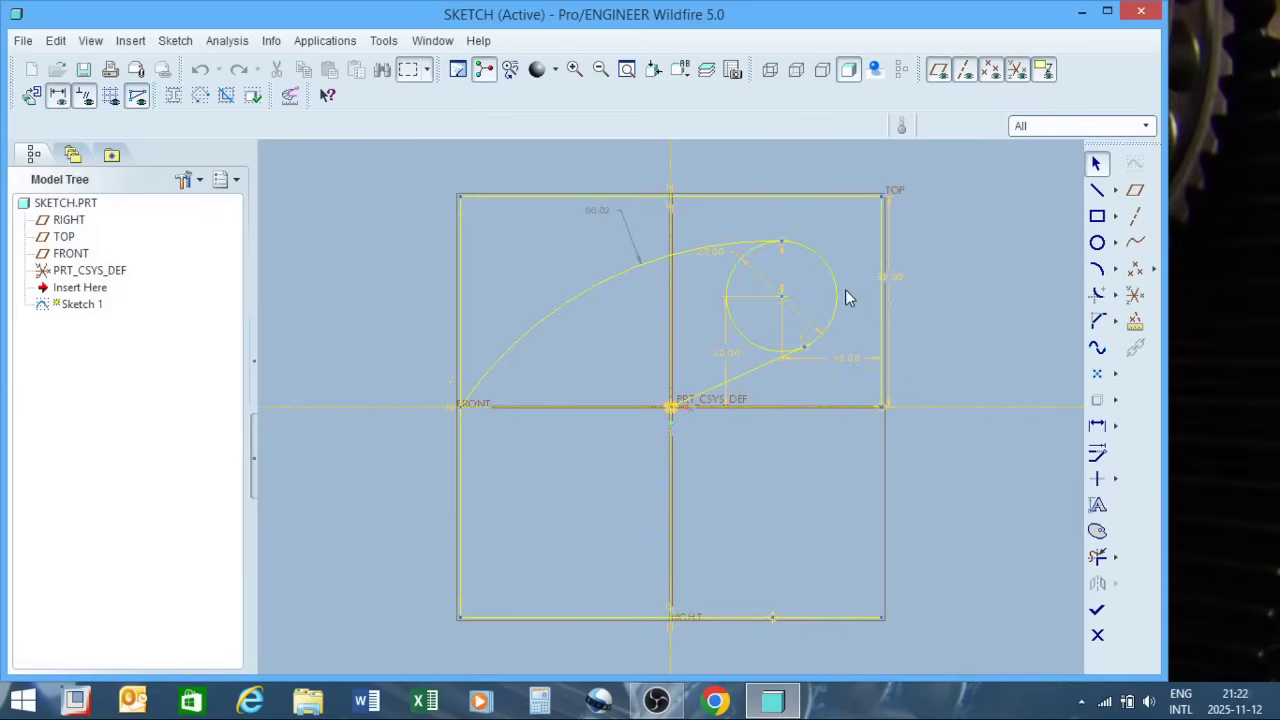
click(1097, 296)
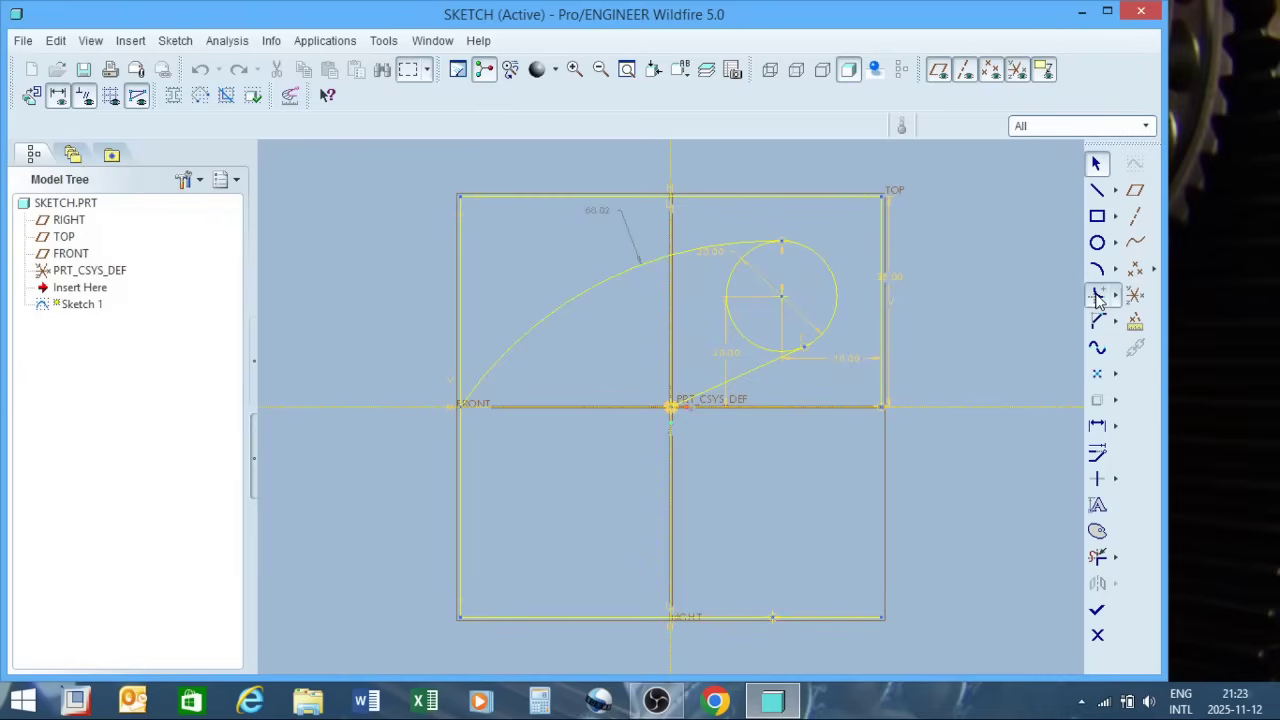
click(486, 195)
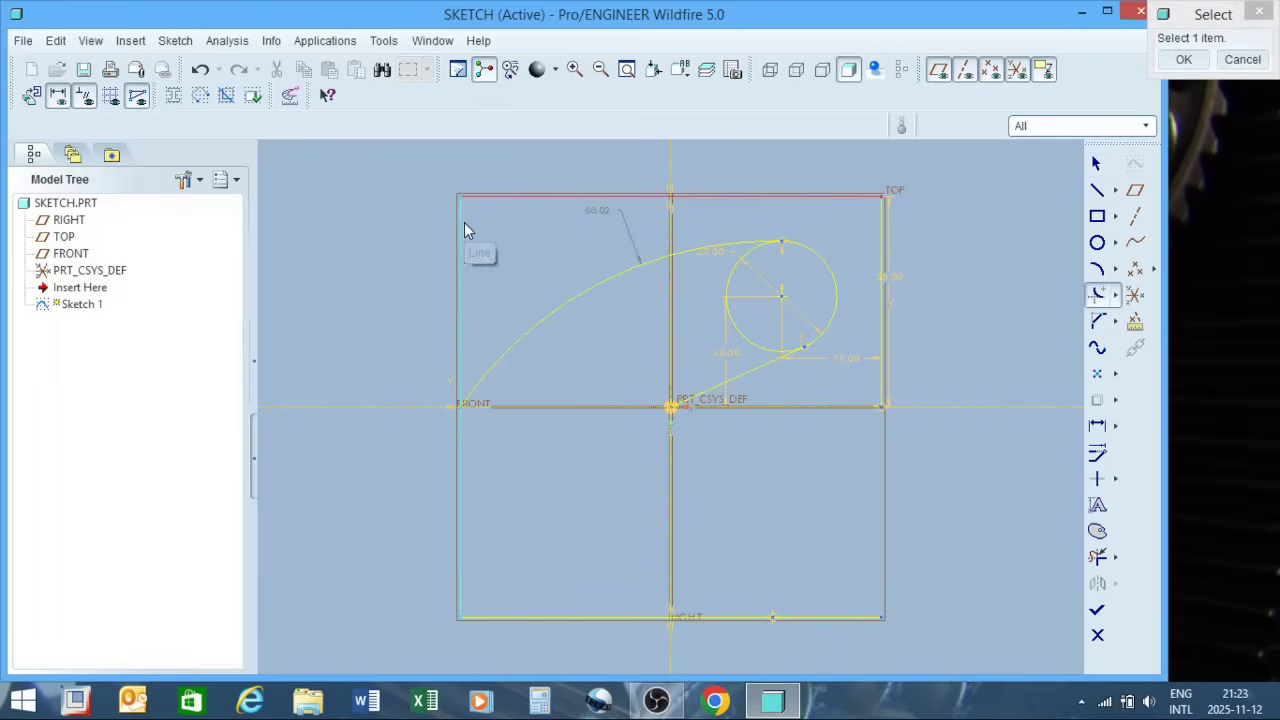
click(464, 224)
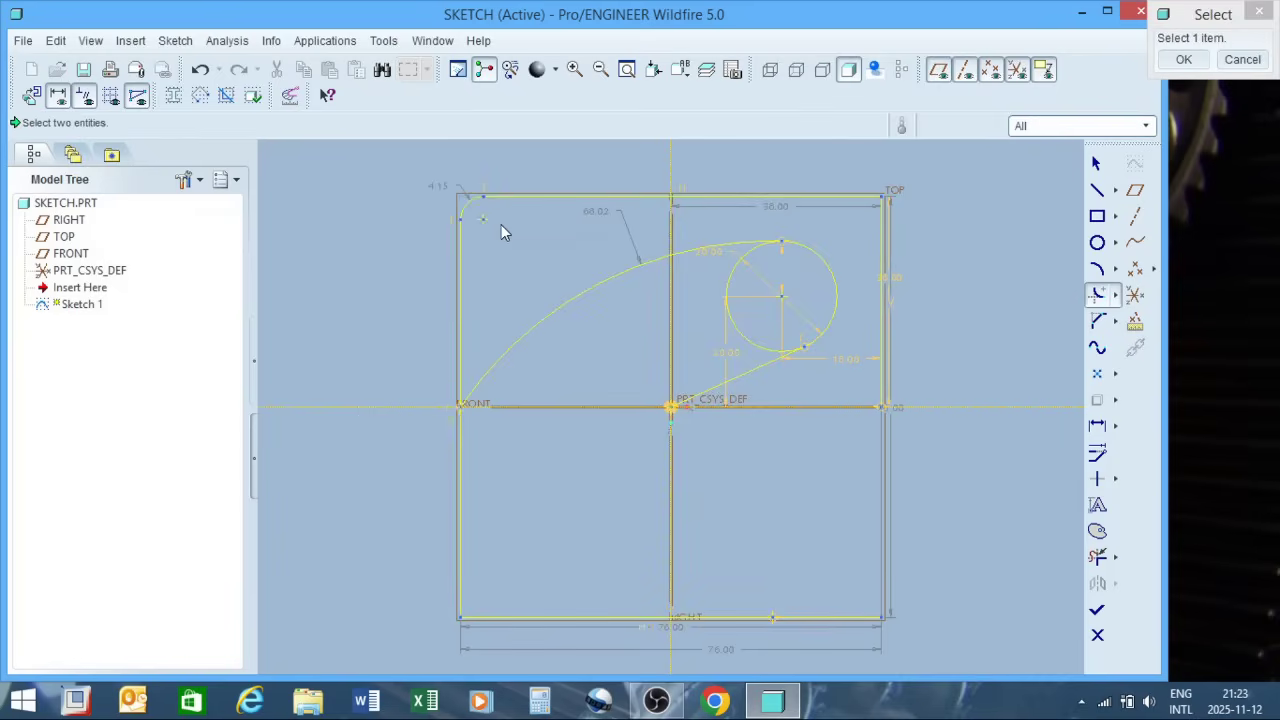
click(1185, 60)
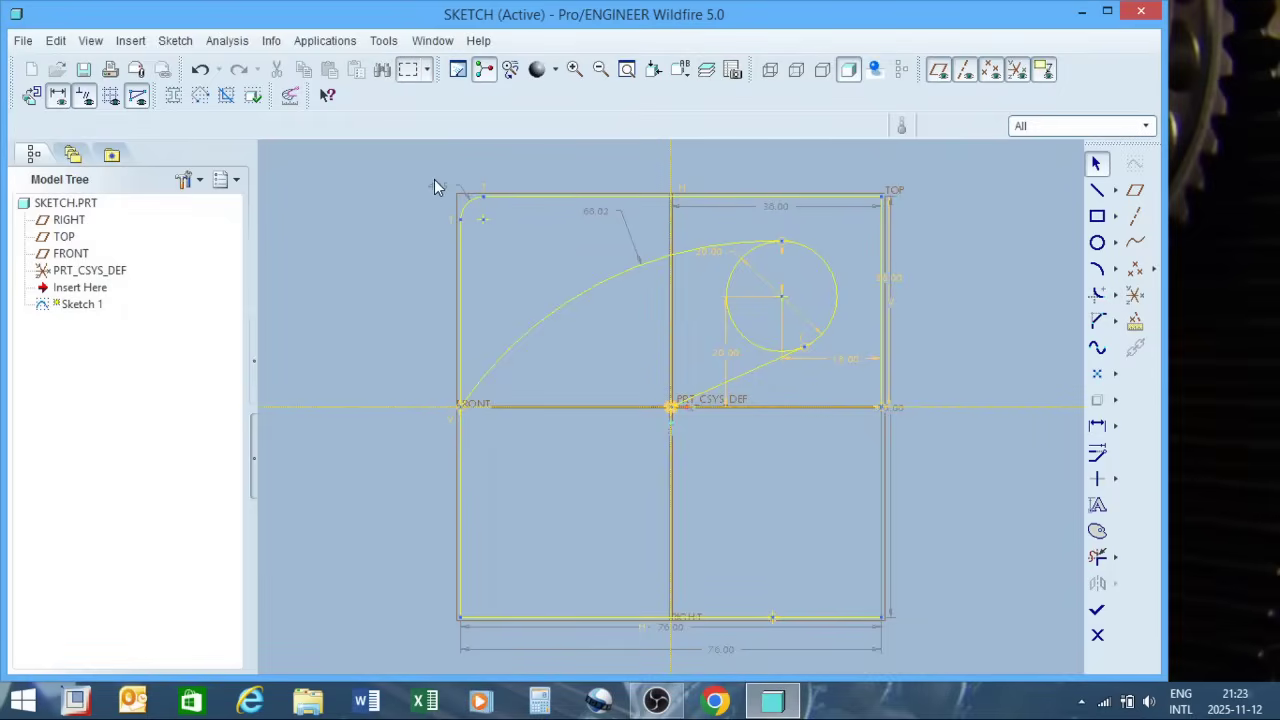
double_click(444, 186)
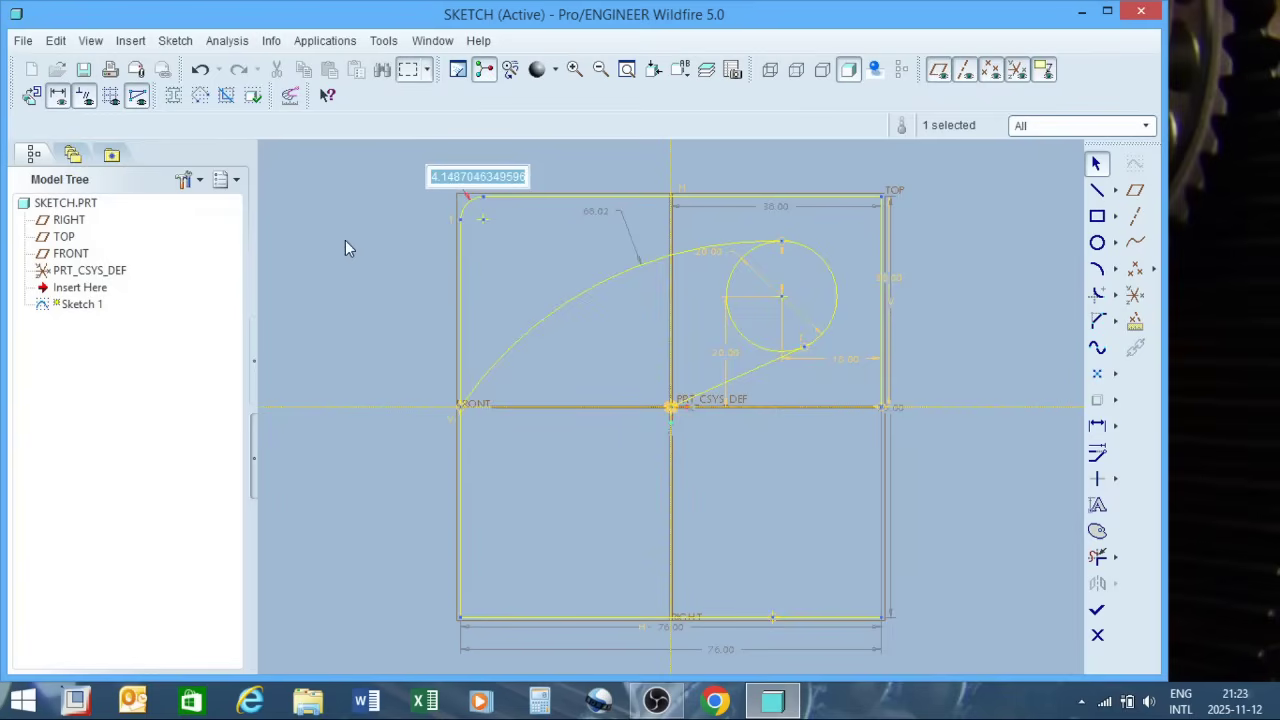
text(15)
key(Return)
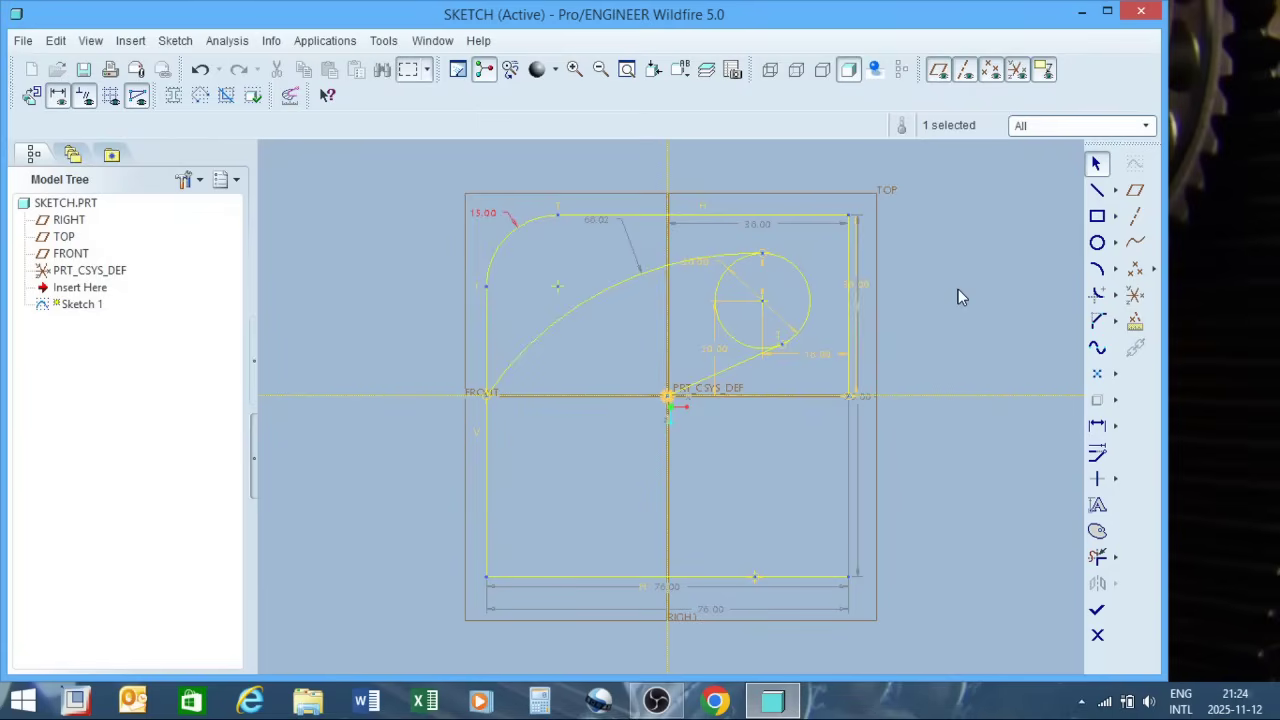
Step: Chamfer the outline's lower-left corner between the left and bottom lines, about 7 wide and 10 high
click(1098, 322)
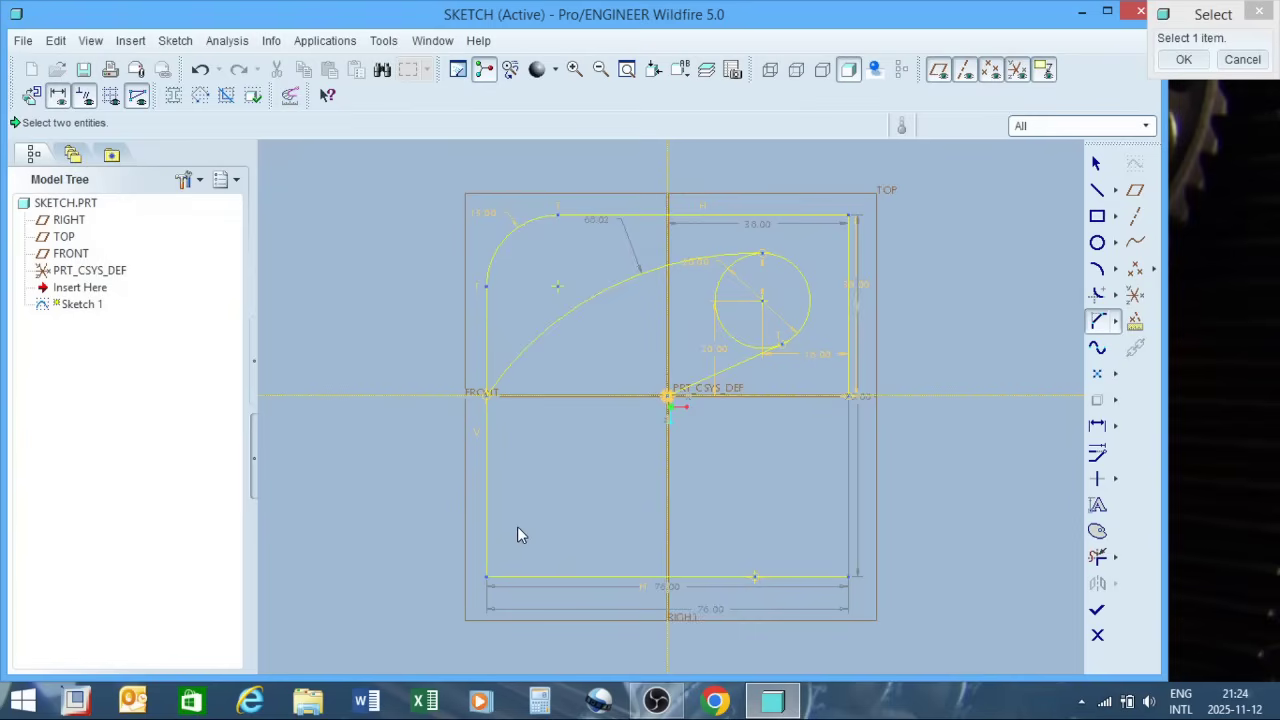
click(488, 532)
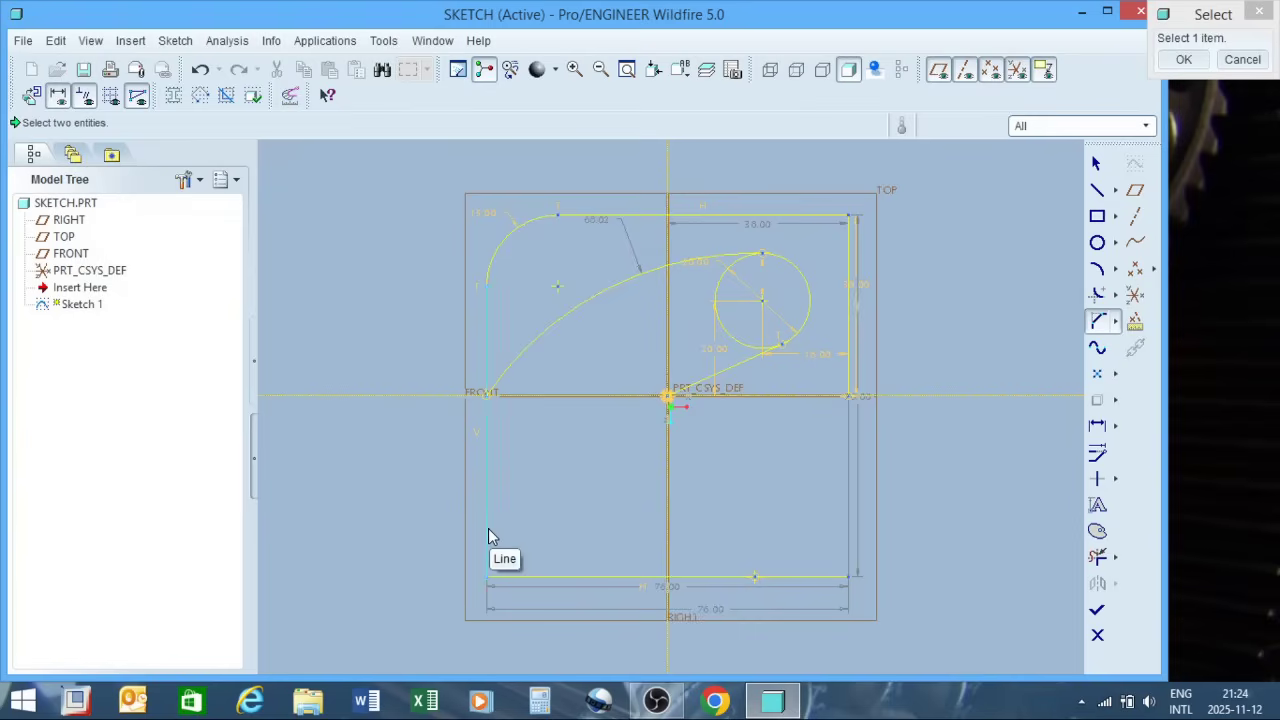
click(520, 577)
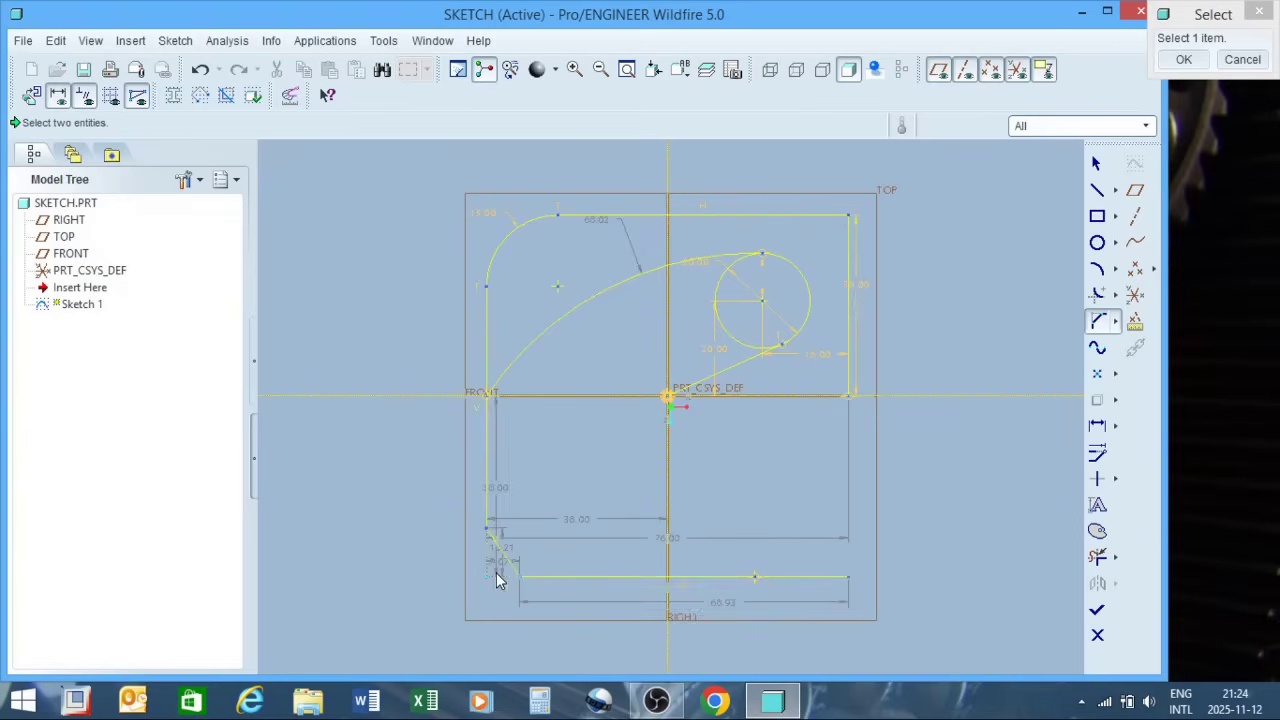
click(1195, 59)
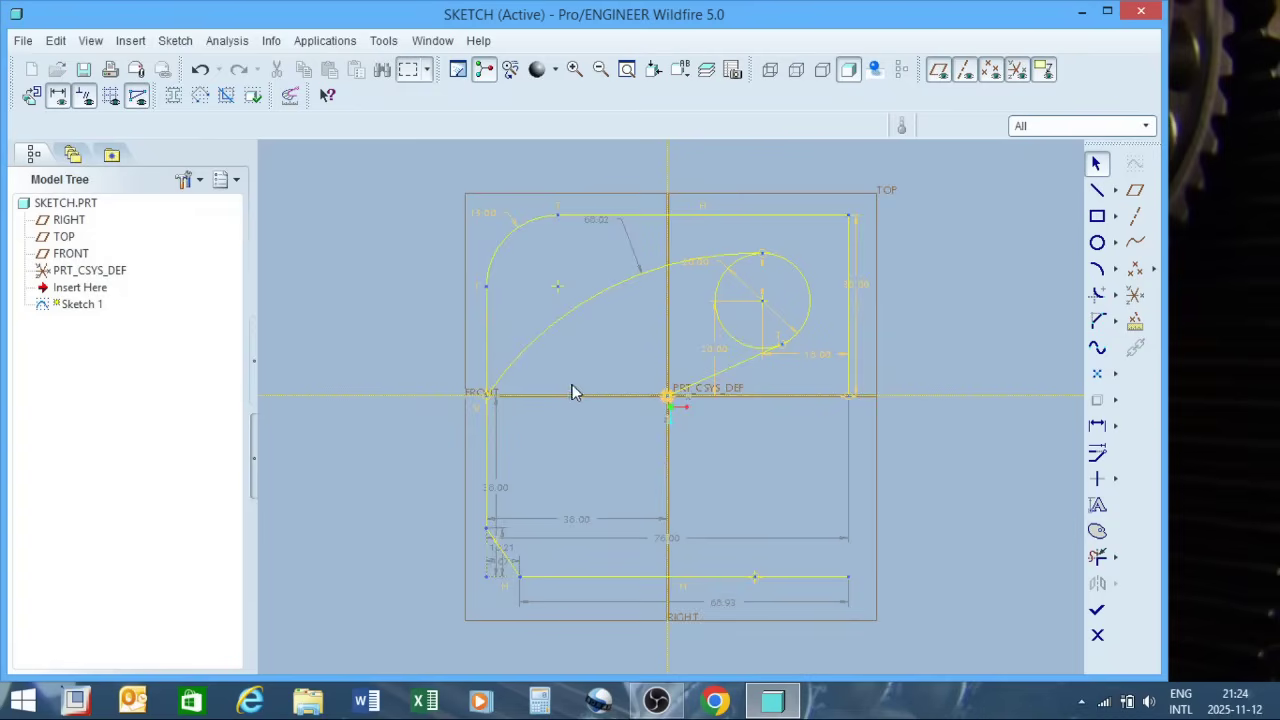
Step: Set both the horizontal and the vertical leg of the lower-left chamfer to 10
scroll(570, 420, up, 2)
scroll(540, 460, down, 5)
scroll(551, 460, down, 1)
double_click(552, 435)
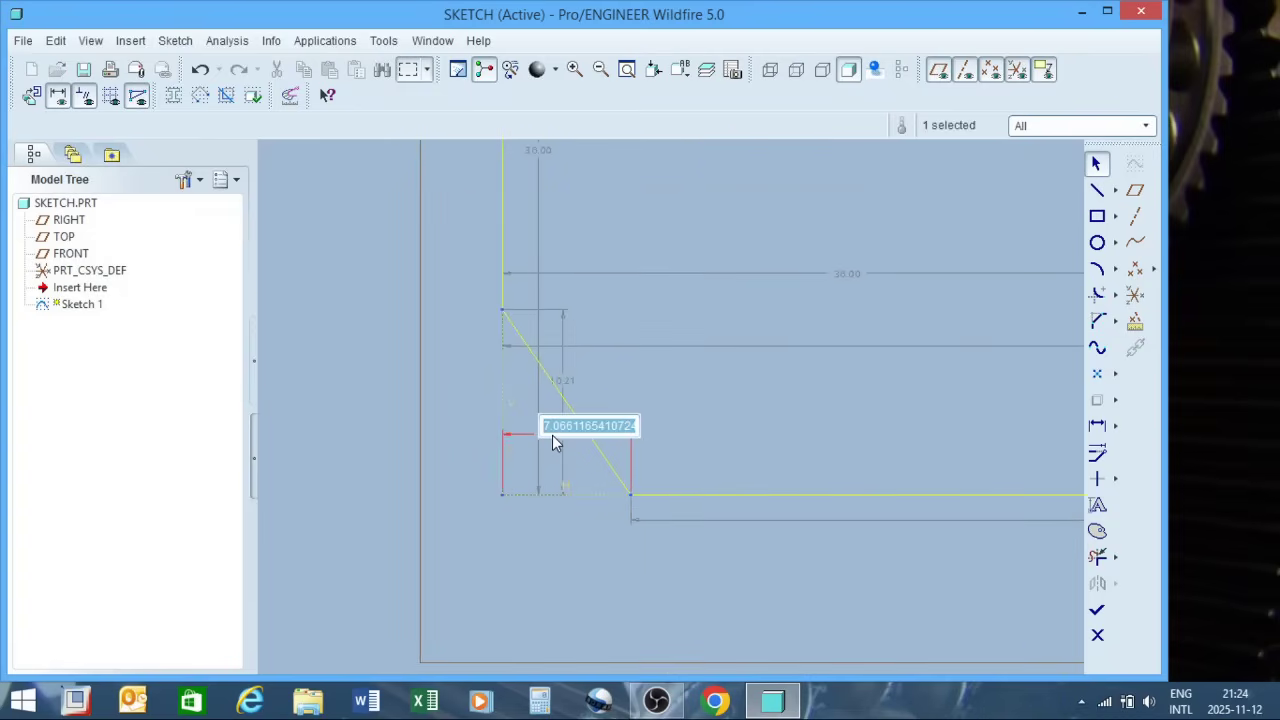
text(10)
key(Return)
scroll(520, 500, up, 2)
scroll(493, 568, down, 5)
double_click(508, 537)
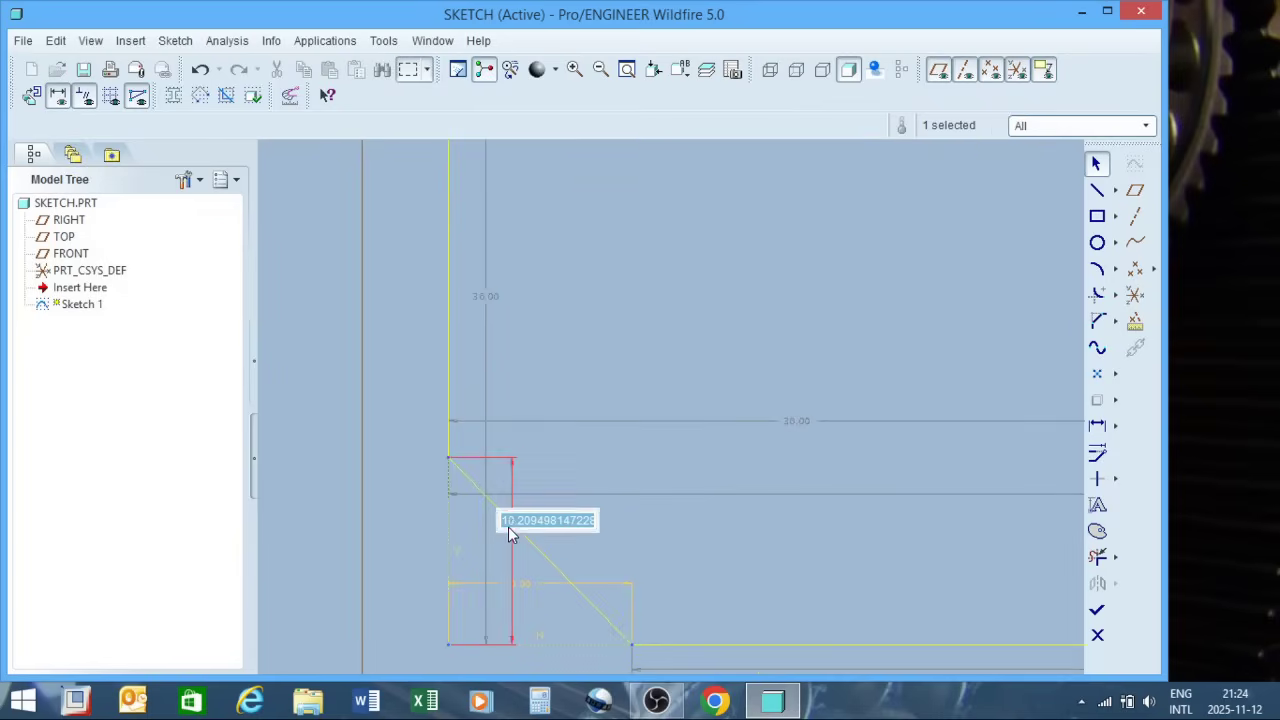
text(10)
key(Return)
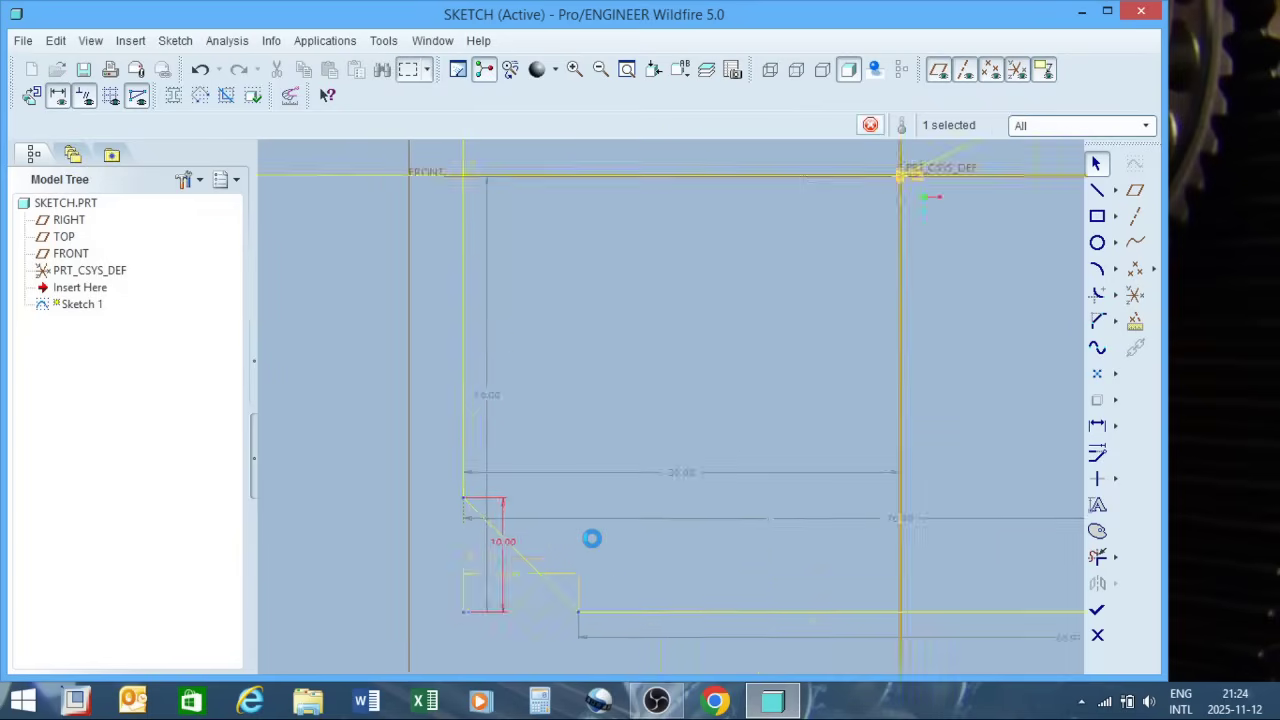
click(946, 472)
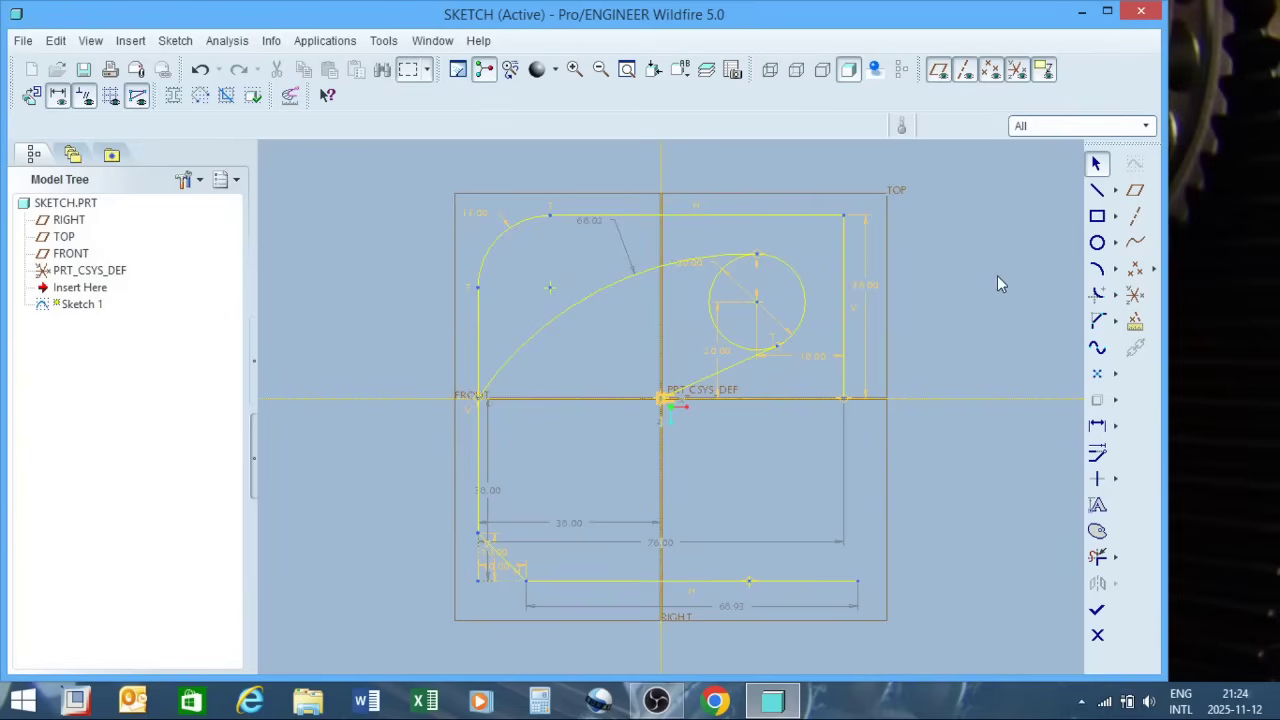
Step: Place two sketch points outside the outline's left edge, one about 10 below and one about 13 above the horizontal reference
click(1098, 375)
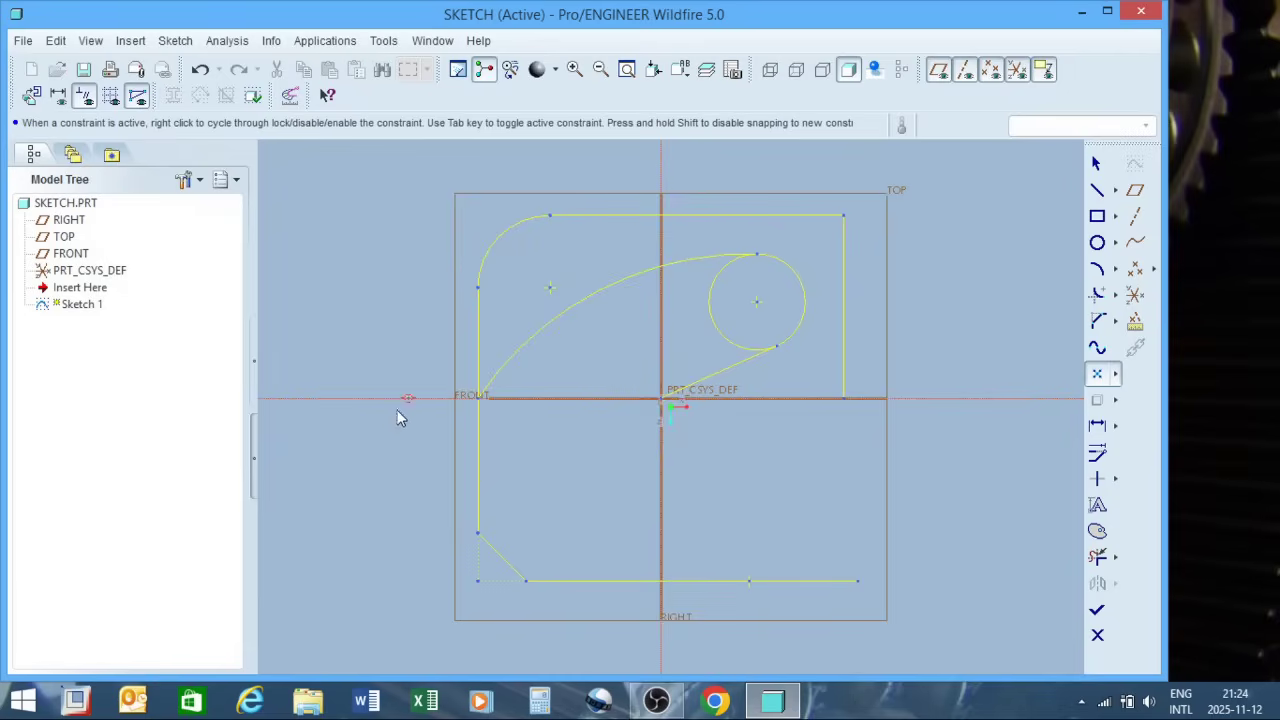
click(391, 445)
middle_click(395, 442)
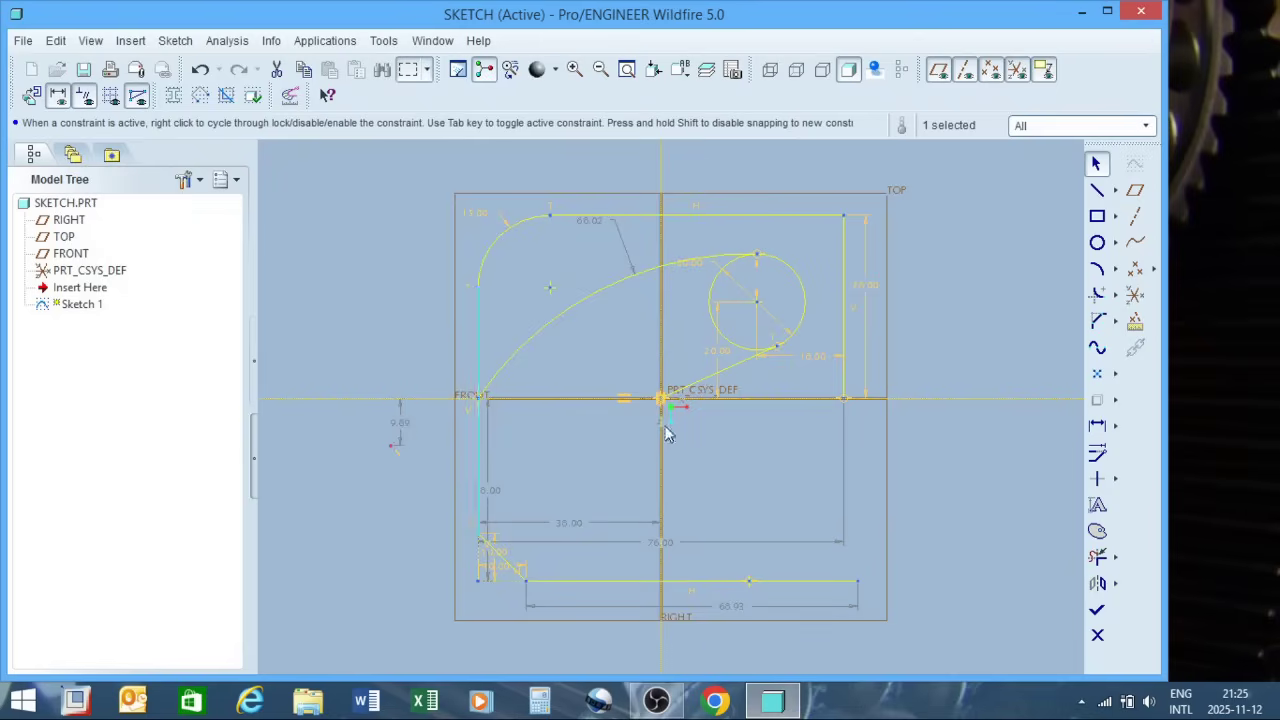
click(1097, 373)
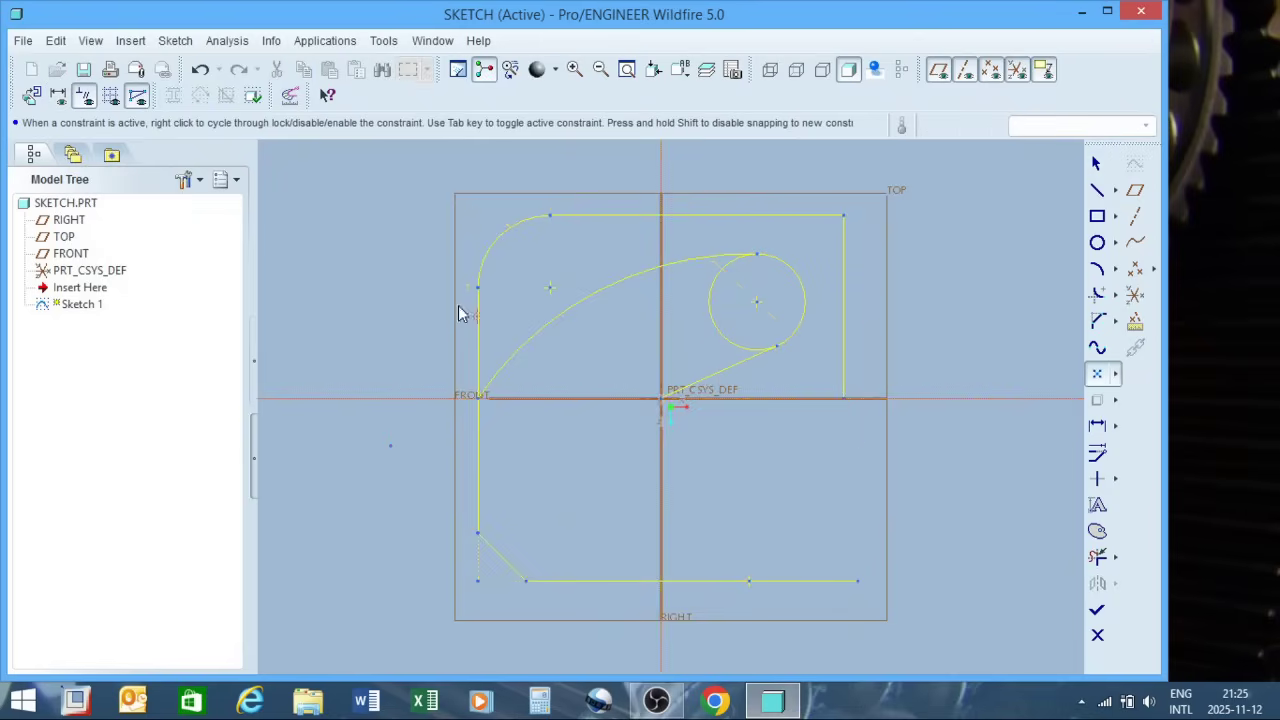
click(425, 336)
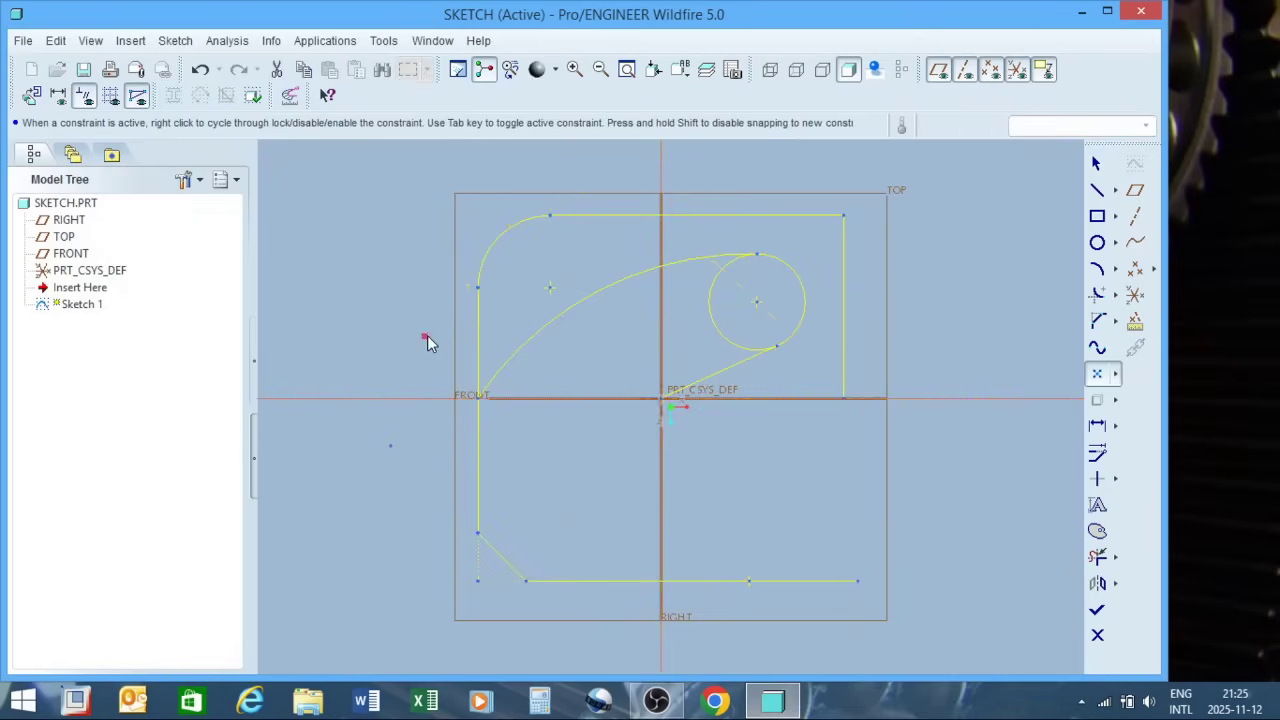
click(1097, 164)
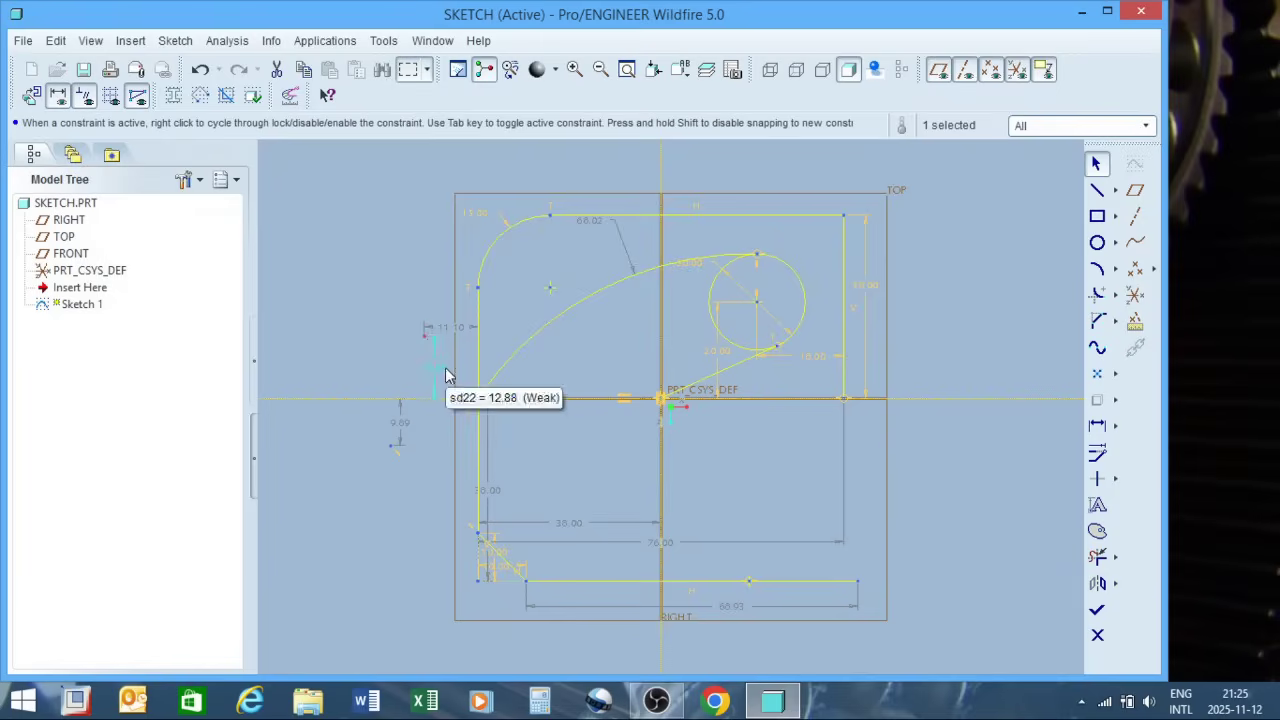
click(1043, 399)
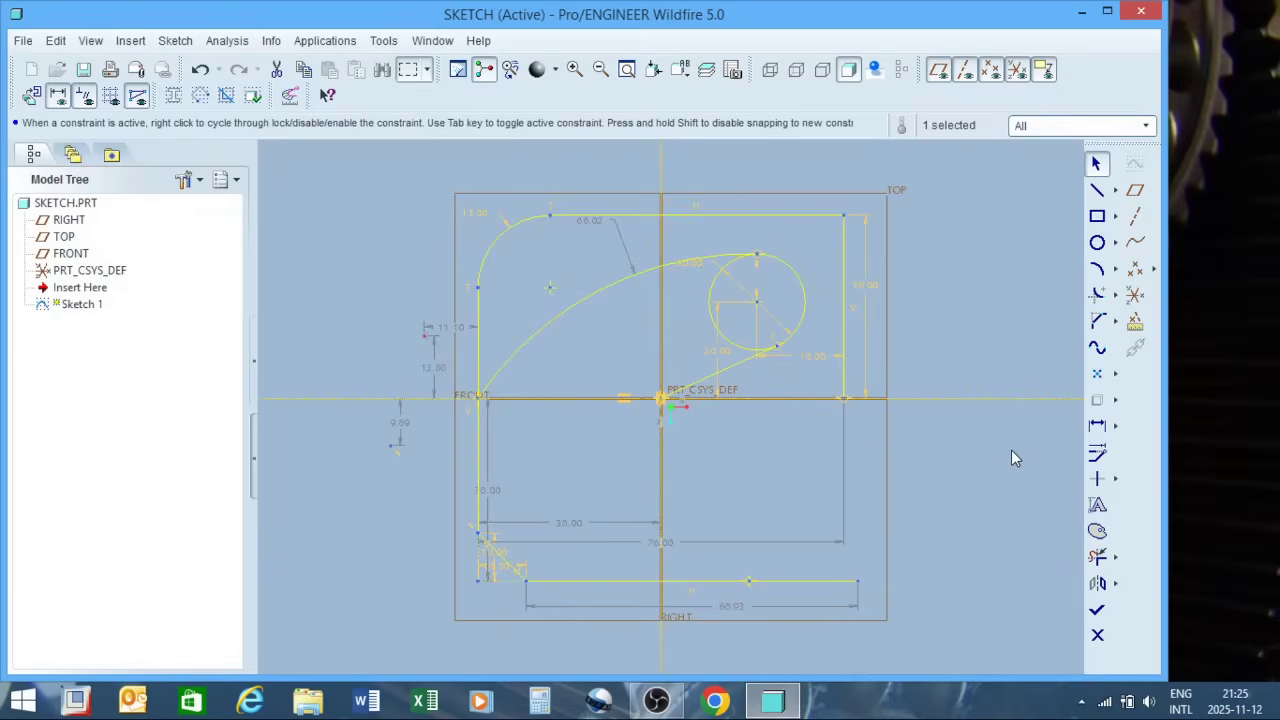
Step: Dimension the length of the outline's top horizontal line, placing the dimension above it and keeping the offered value
scroll(874, 355, up, 2)
scroll(749, 387, up, 2)
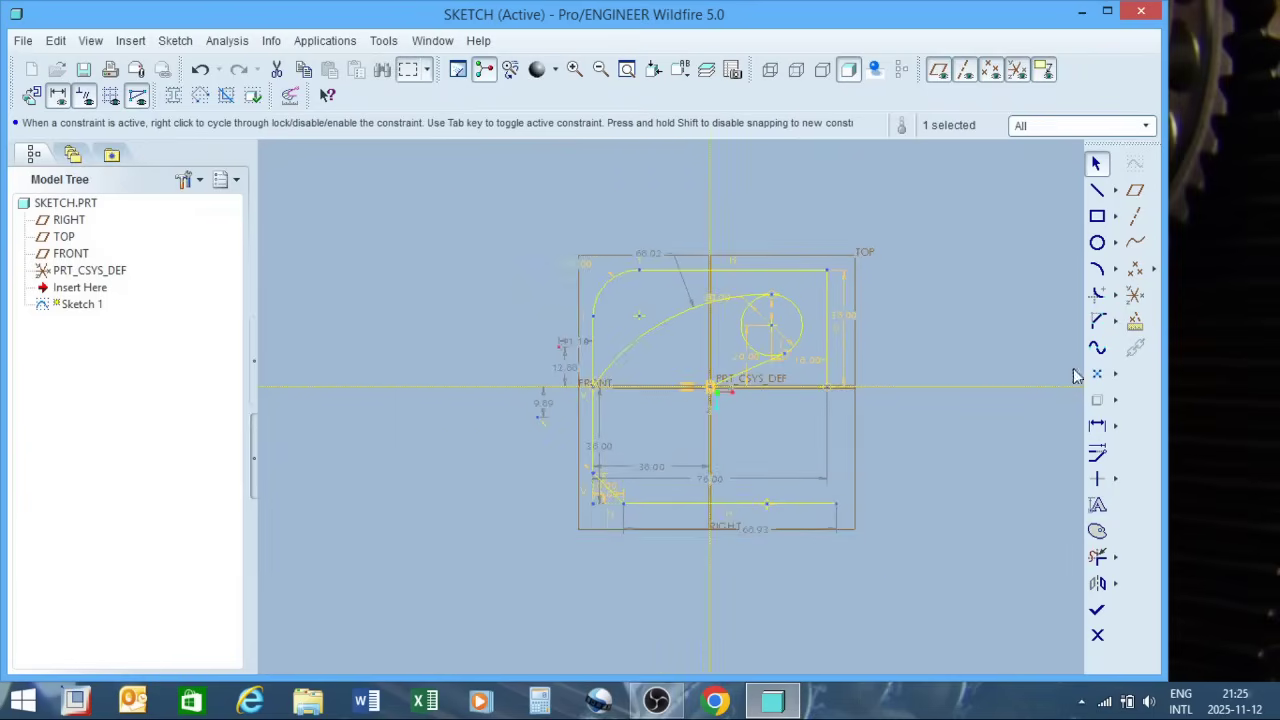
click(1097, 428)
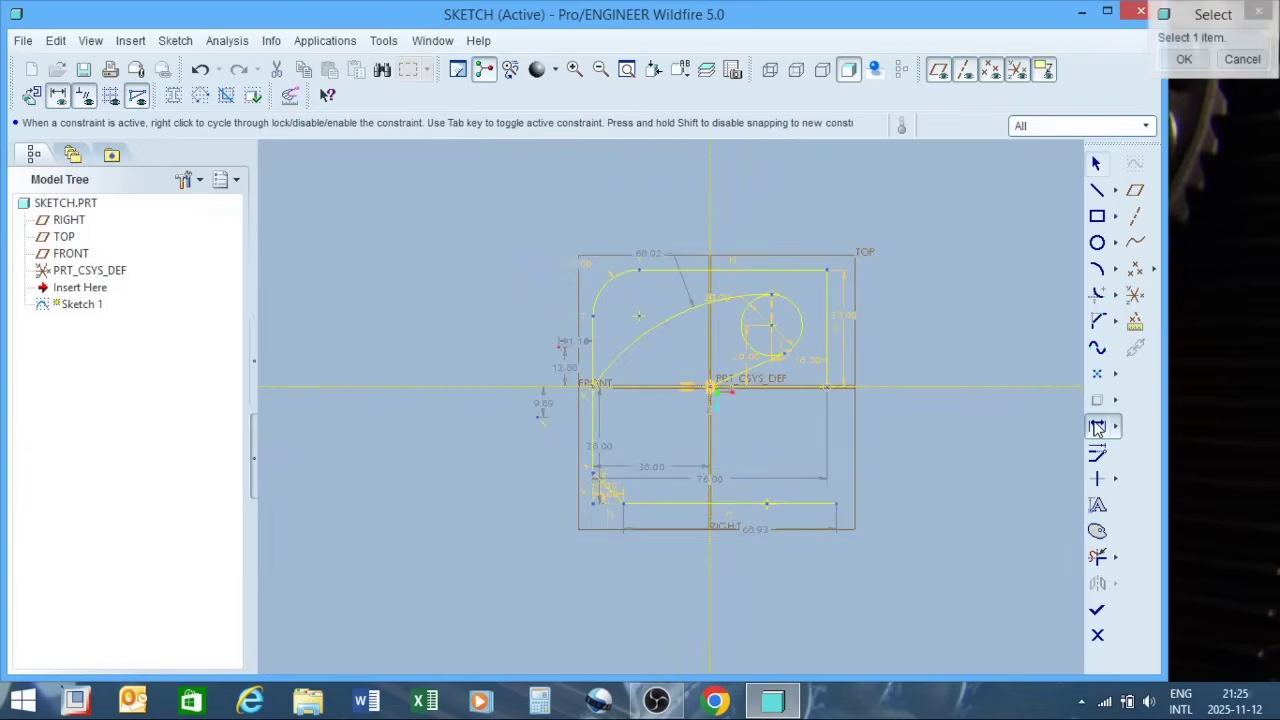
click(746, 268)
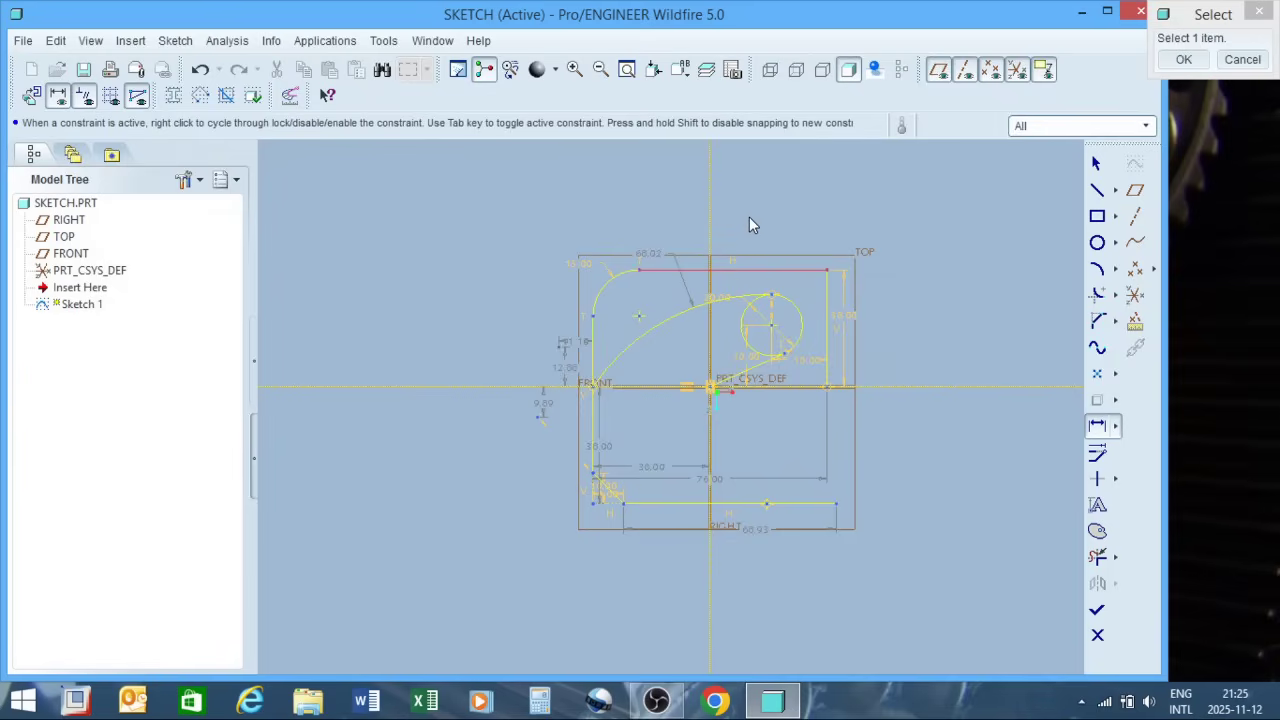
middle_click(749, 217)
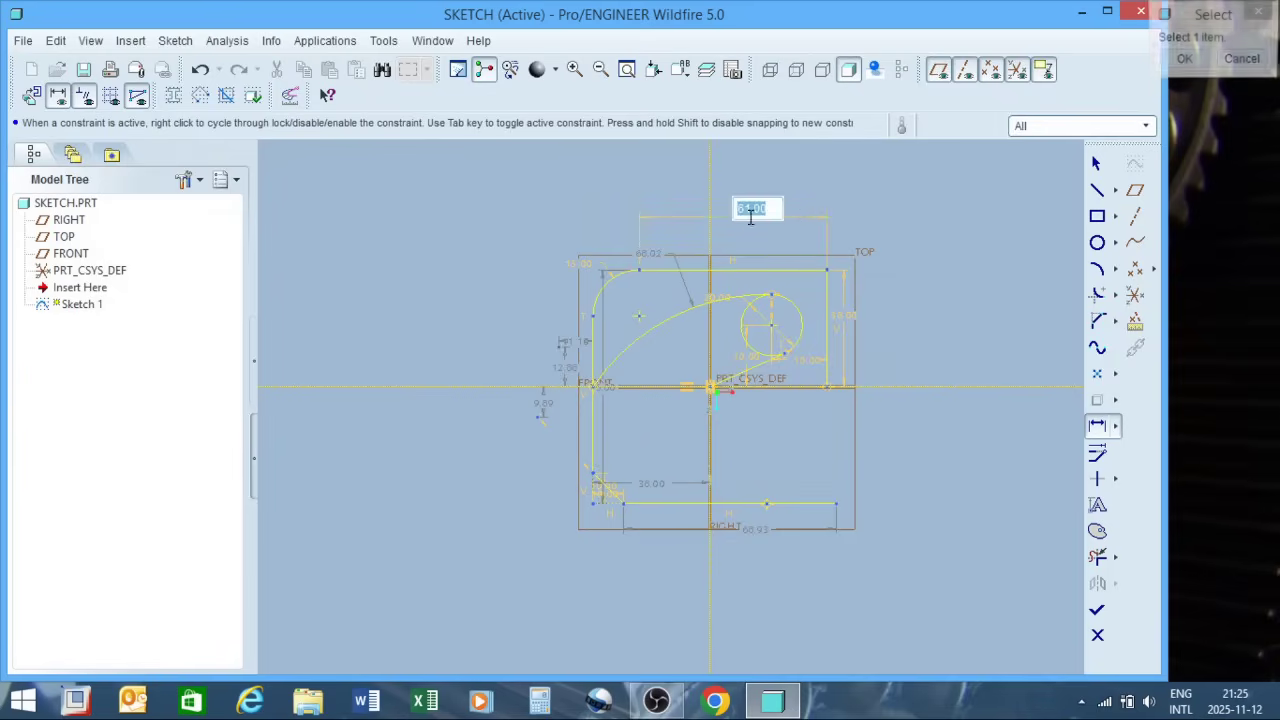
key(Return)
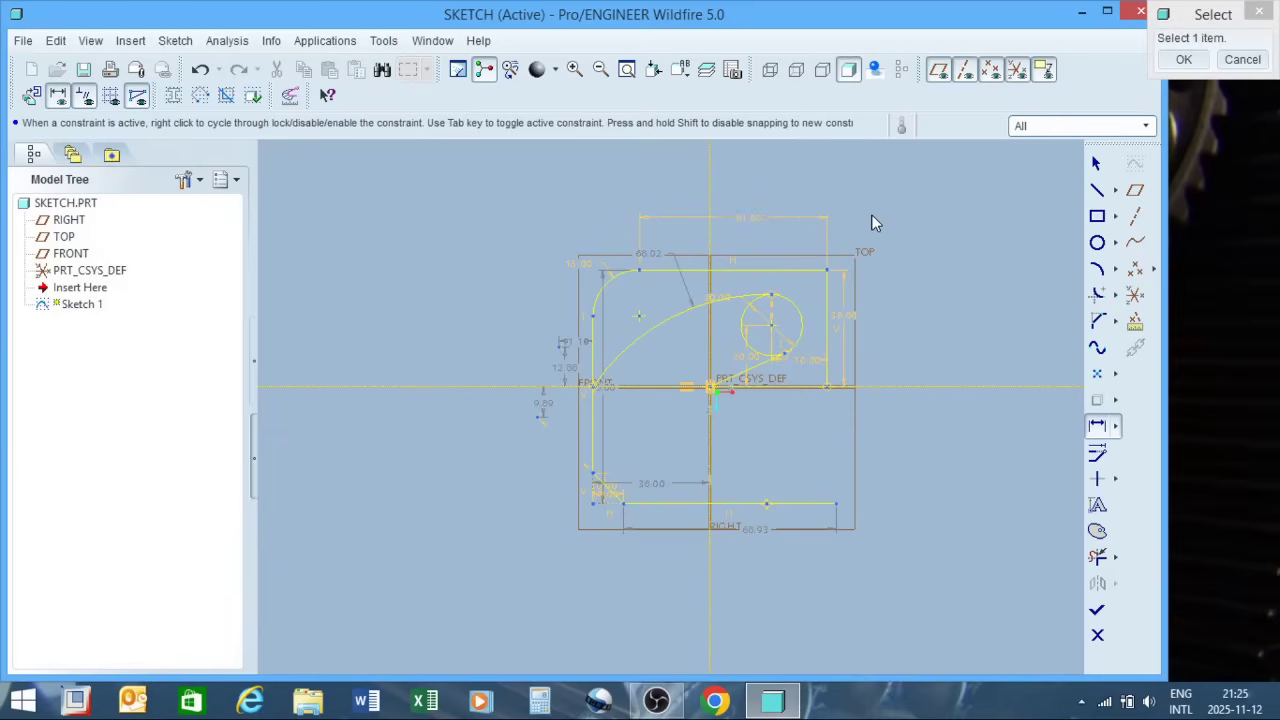
Step: Try to dimension the length of the chamfer's slanted line, and delete that new dimension to resolve the conflict
click(617, 496)
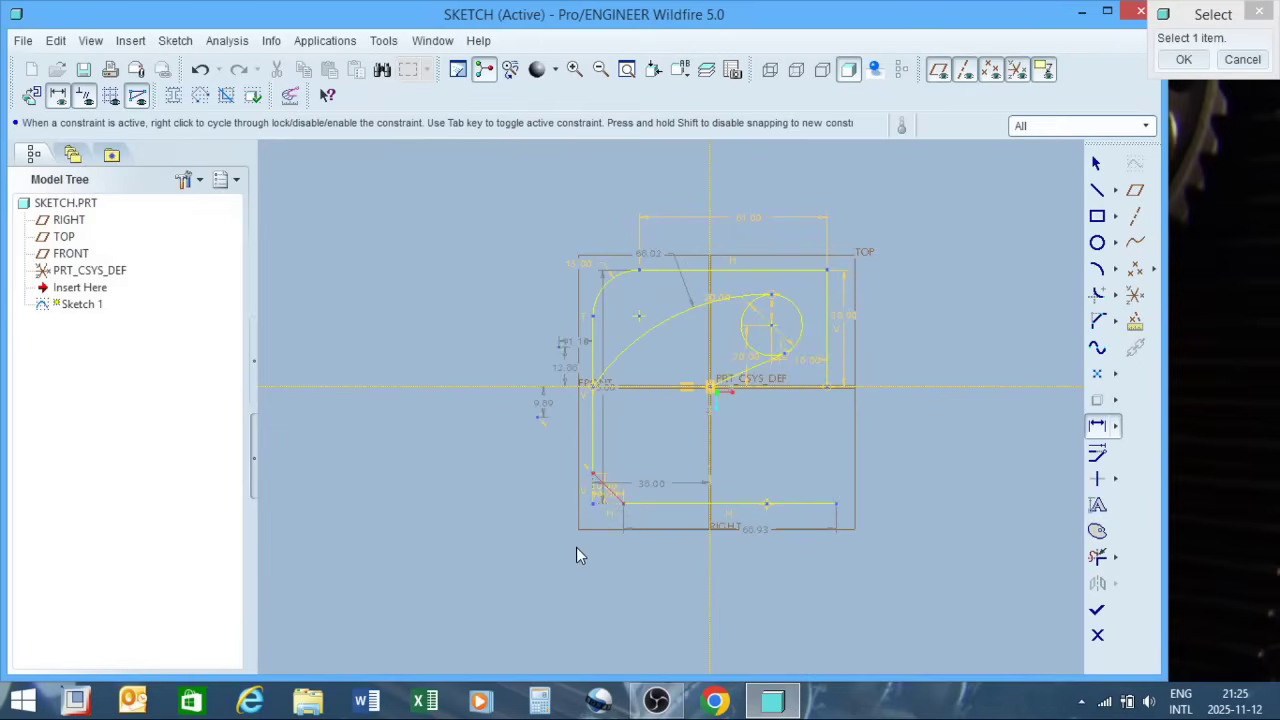
middle_click(611, 559)
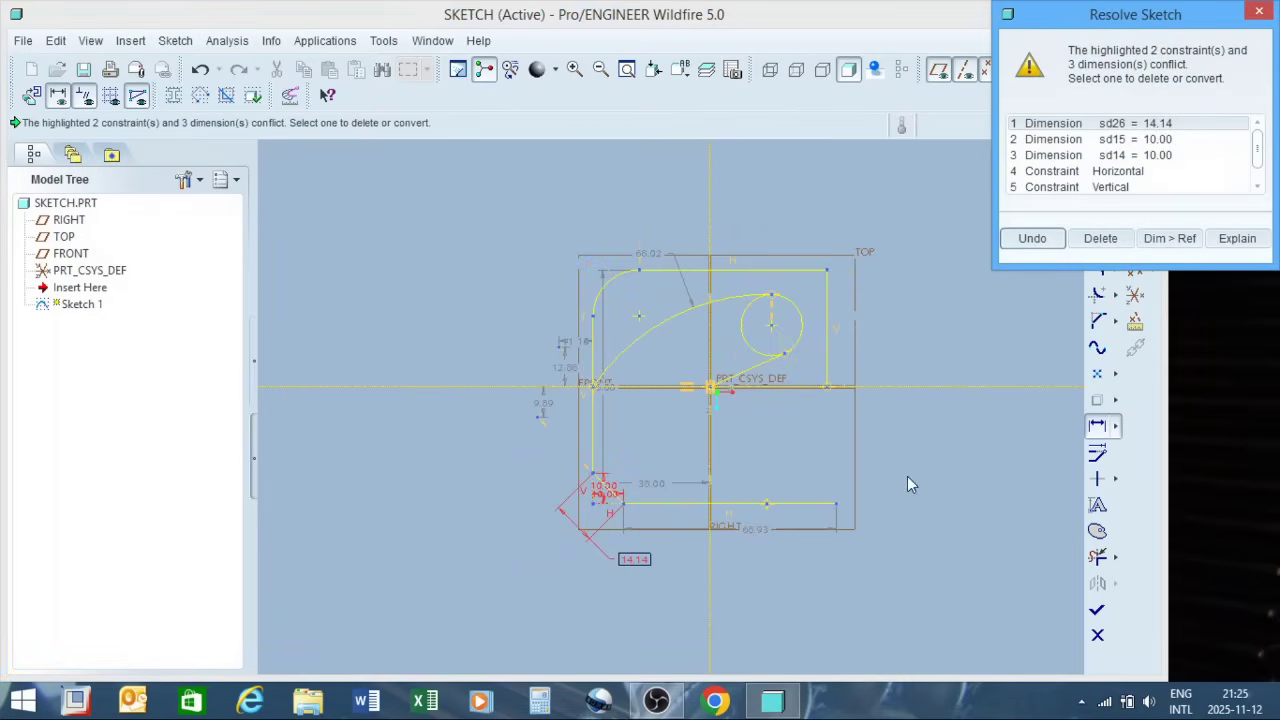
click(1099, 238)
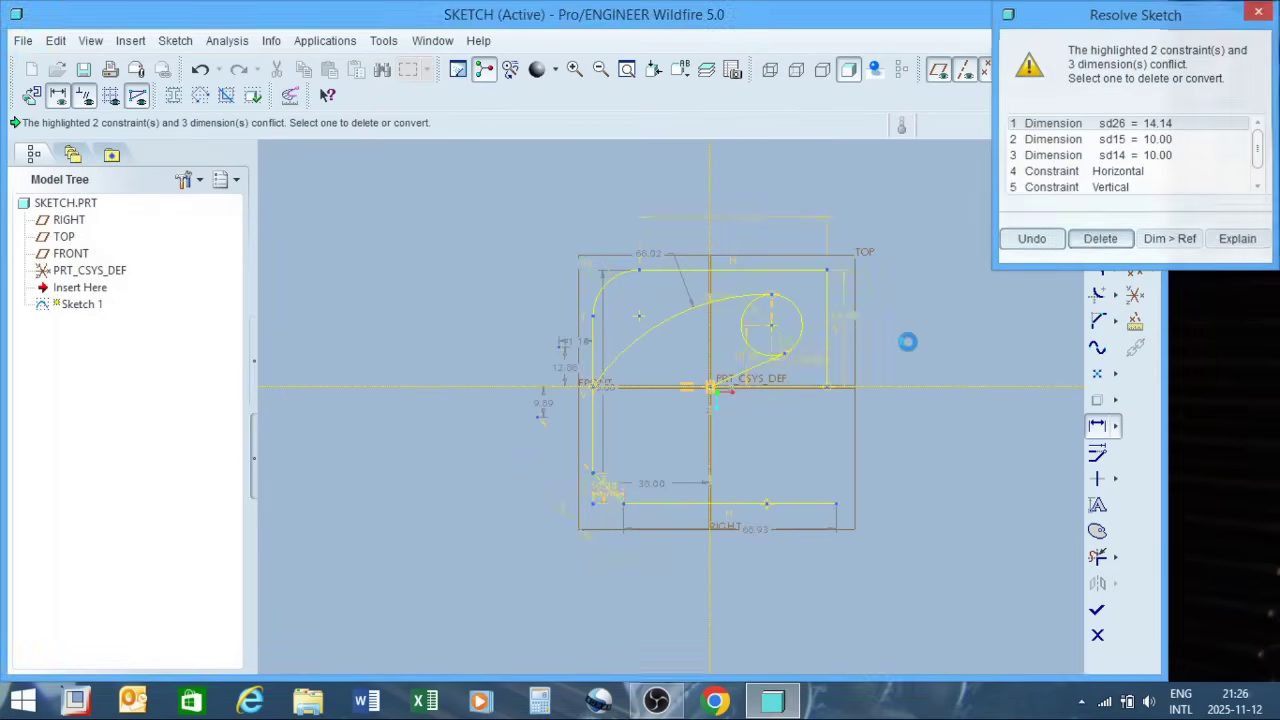
Step: Try to dimension the distance from the outline's left vertical line to the chamfer's lower endpoint, and delete that new dimension to resolve the conflict
click(596, 470)
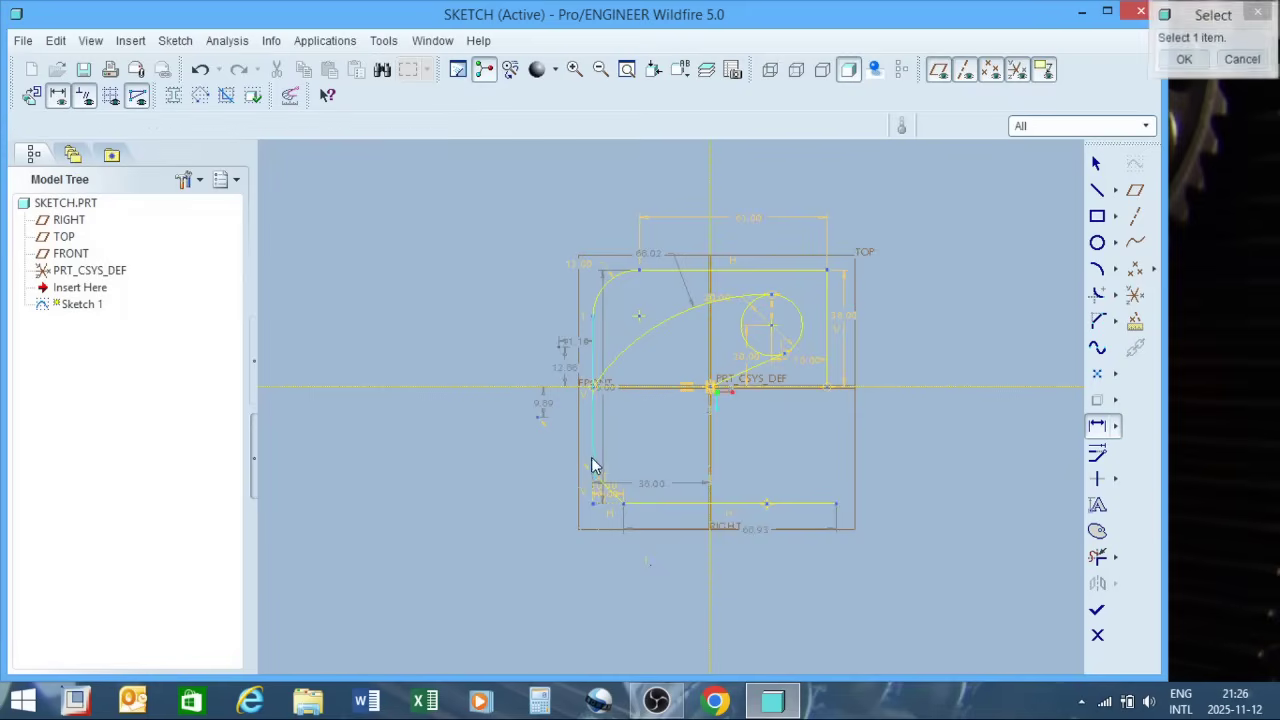
click(596, 472)
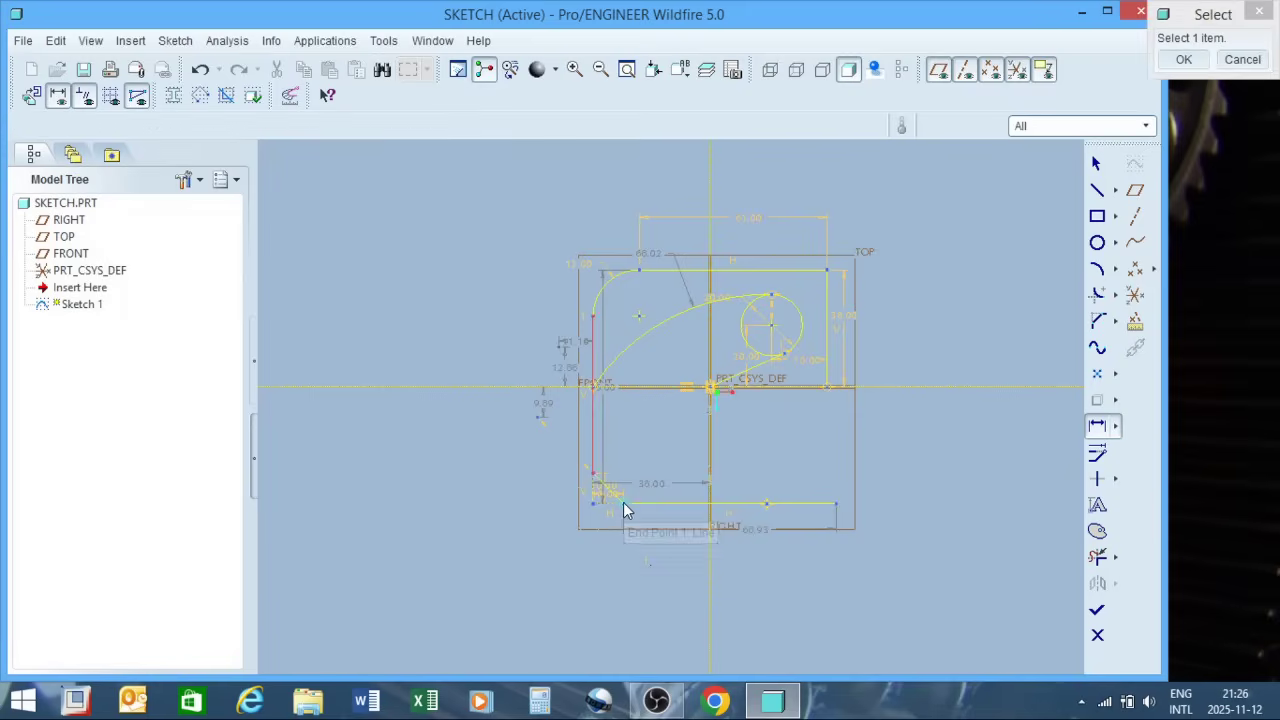
click(623, 507)
middle_click(606, 555)
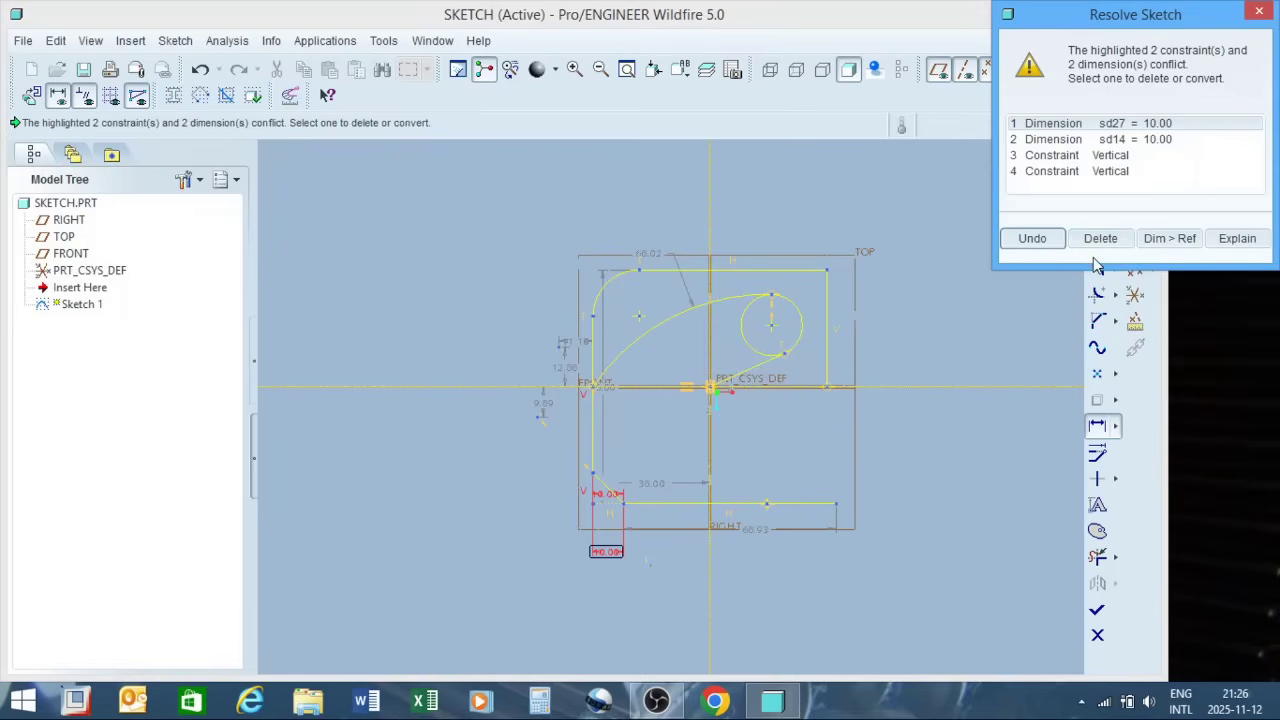
click(1100, 240)
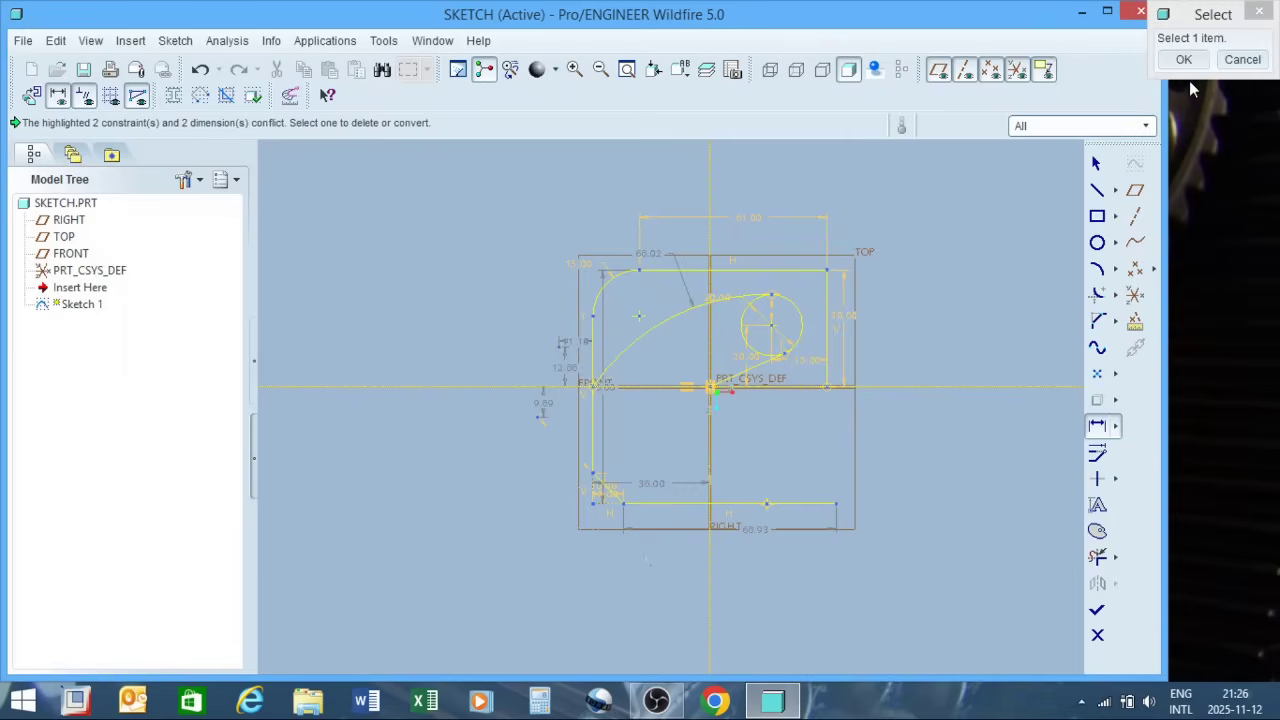
click(1236, 60)
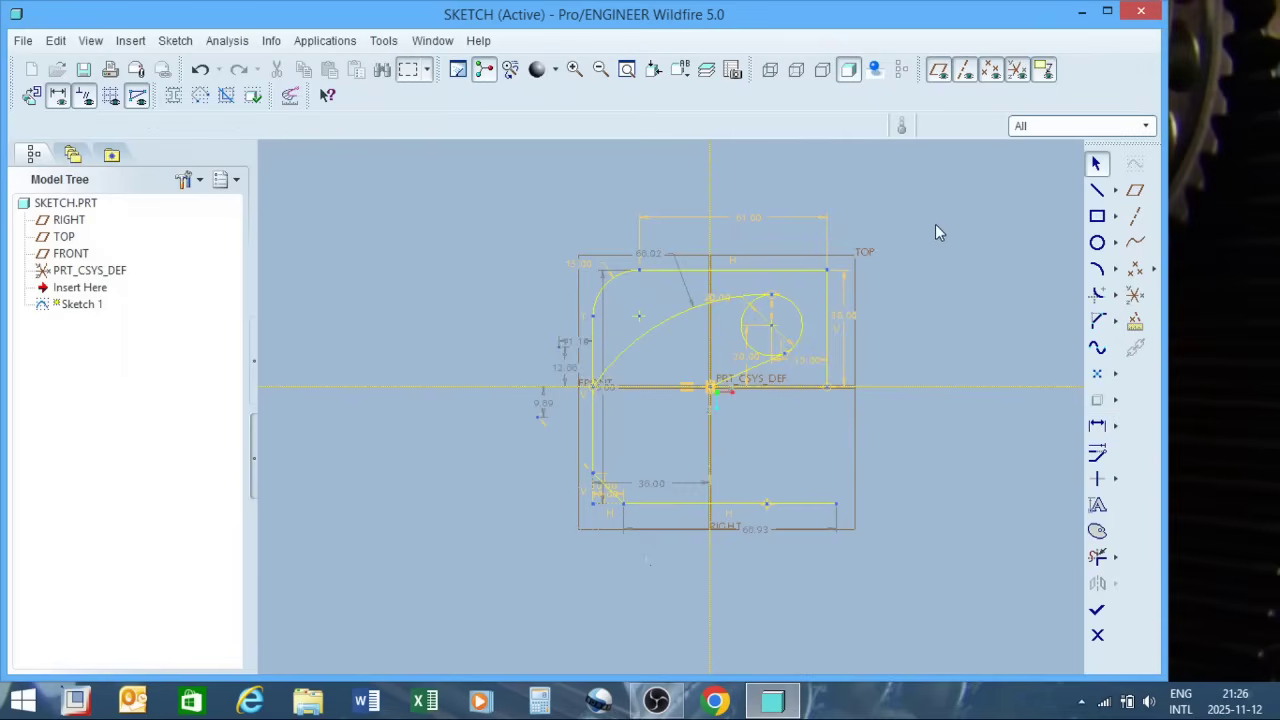
Step: Delete the length dimension above the outline's top horizontal line
click(741, 224)
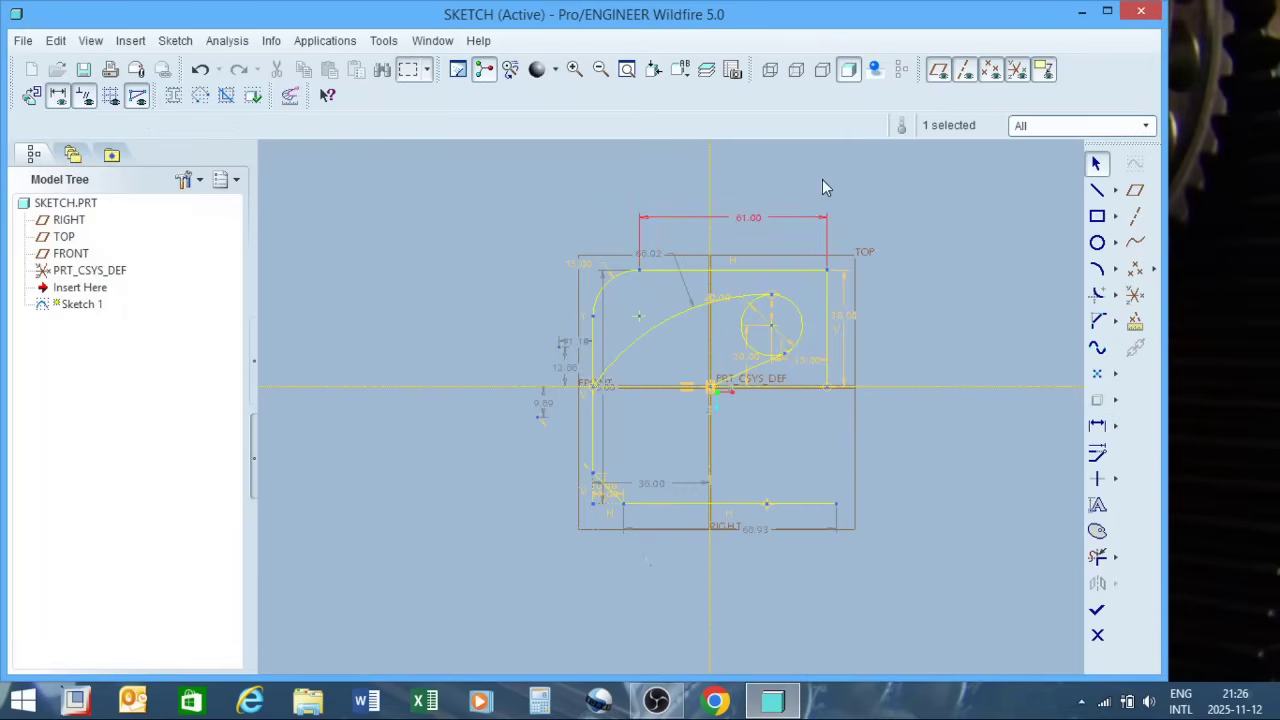
key(Delete)
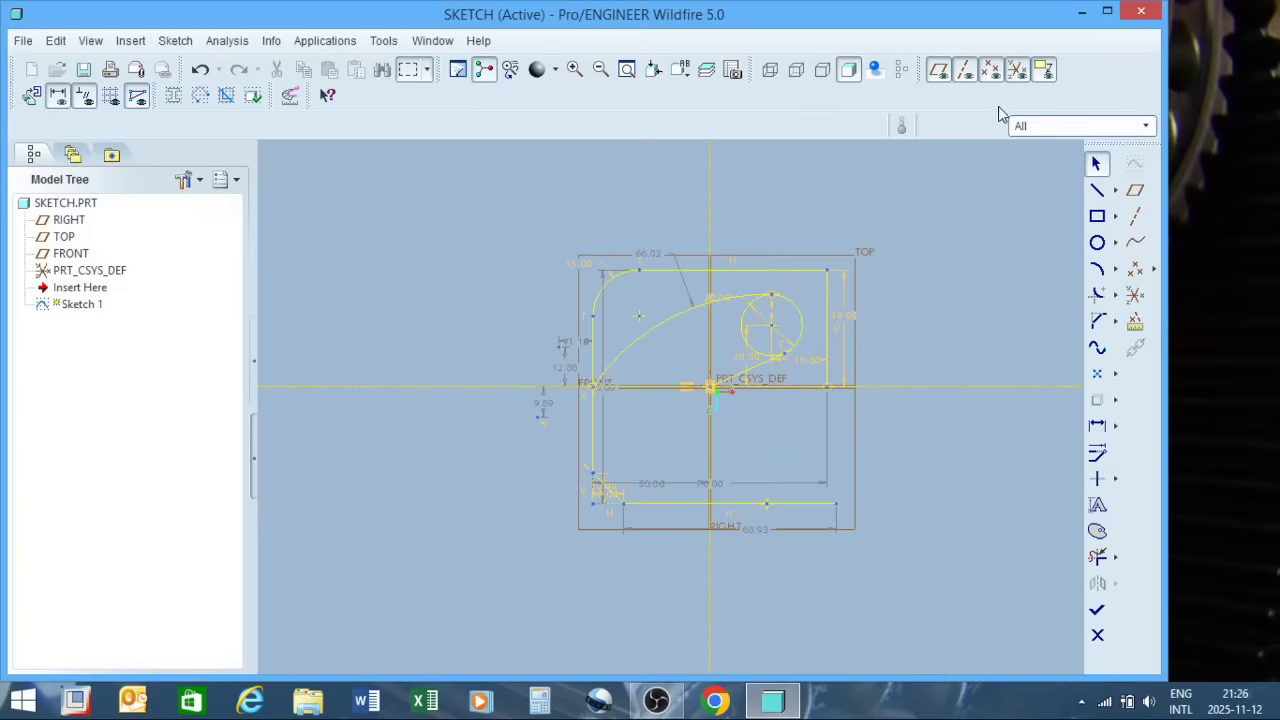
Step: Draw a steep slanted line right of the outline, from the level of its bottom edge to about 42 above the horizontal reference
click(1097, 191)
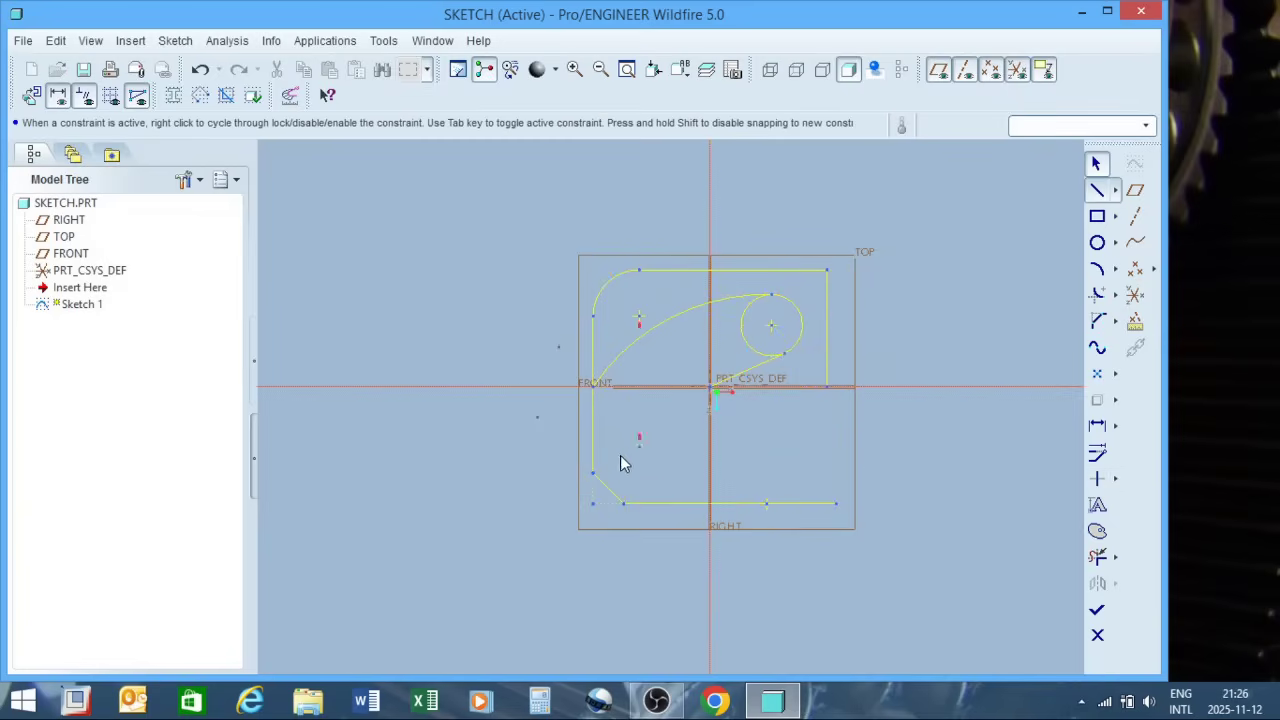
middle_drag(614, 460, 520, 477)
scroll(521, 472, down, 2)
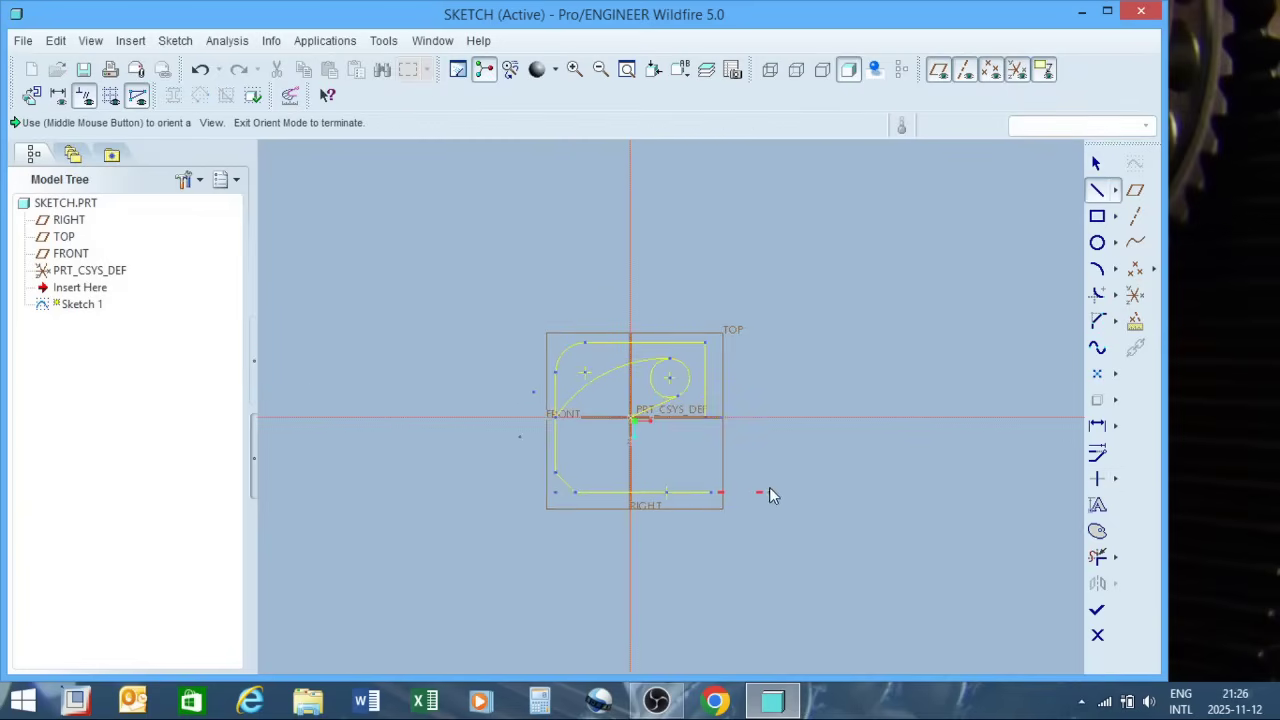
click(802, 493)
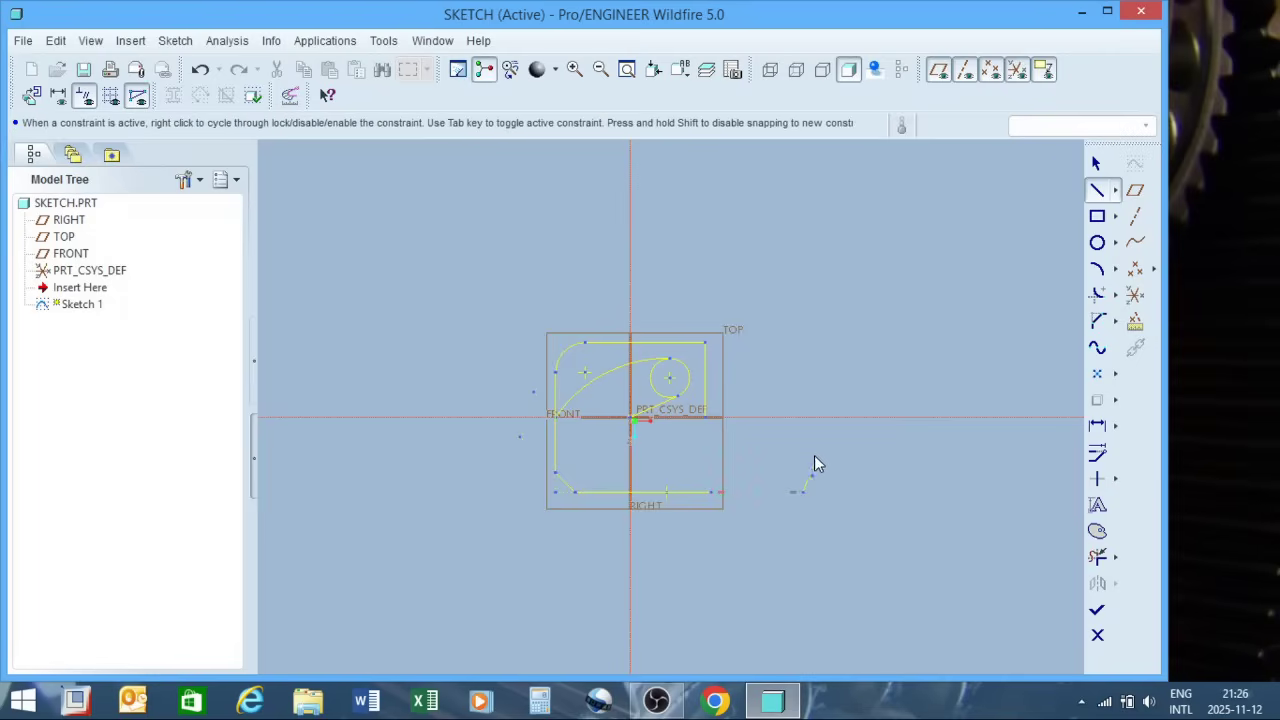
click(827, 336)
click(1096, 163)
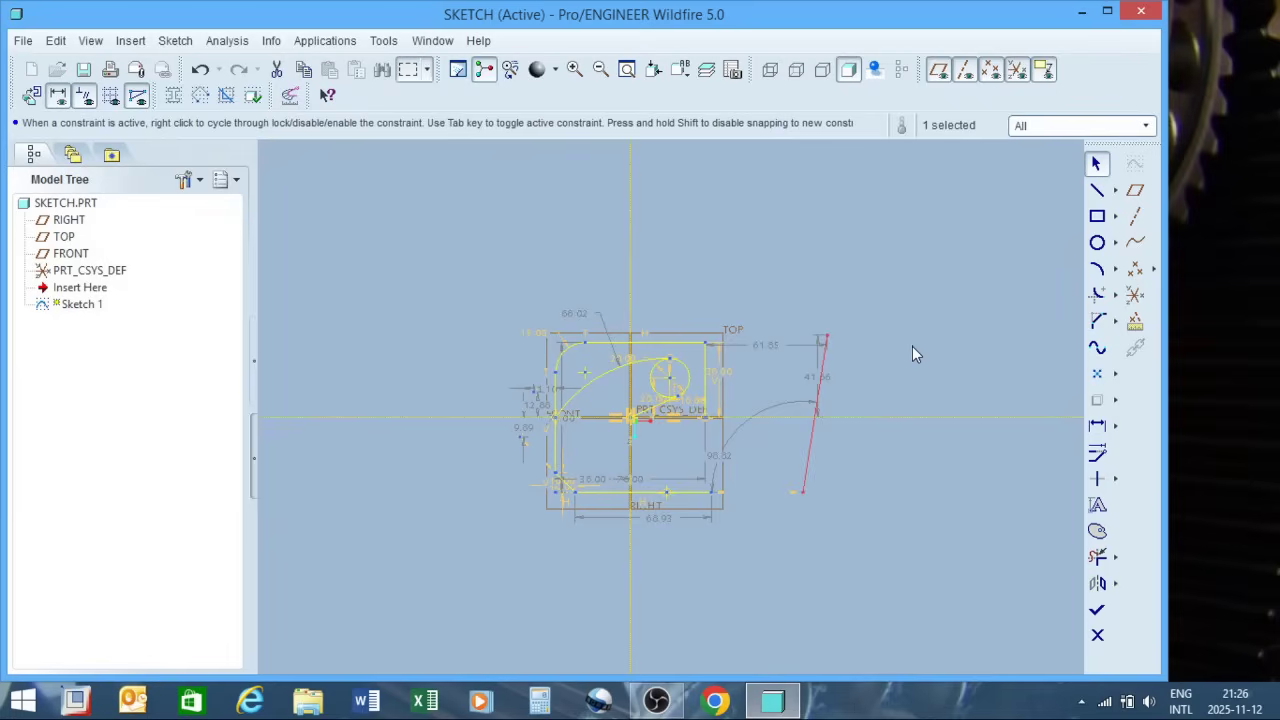
Step: Apply a vertical constraint to the steep slanted line right of the outline
click(1116, 480)
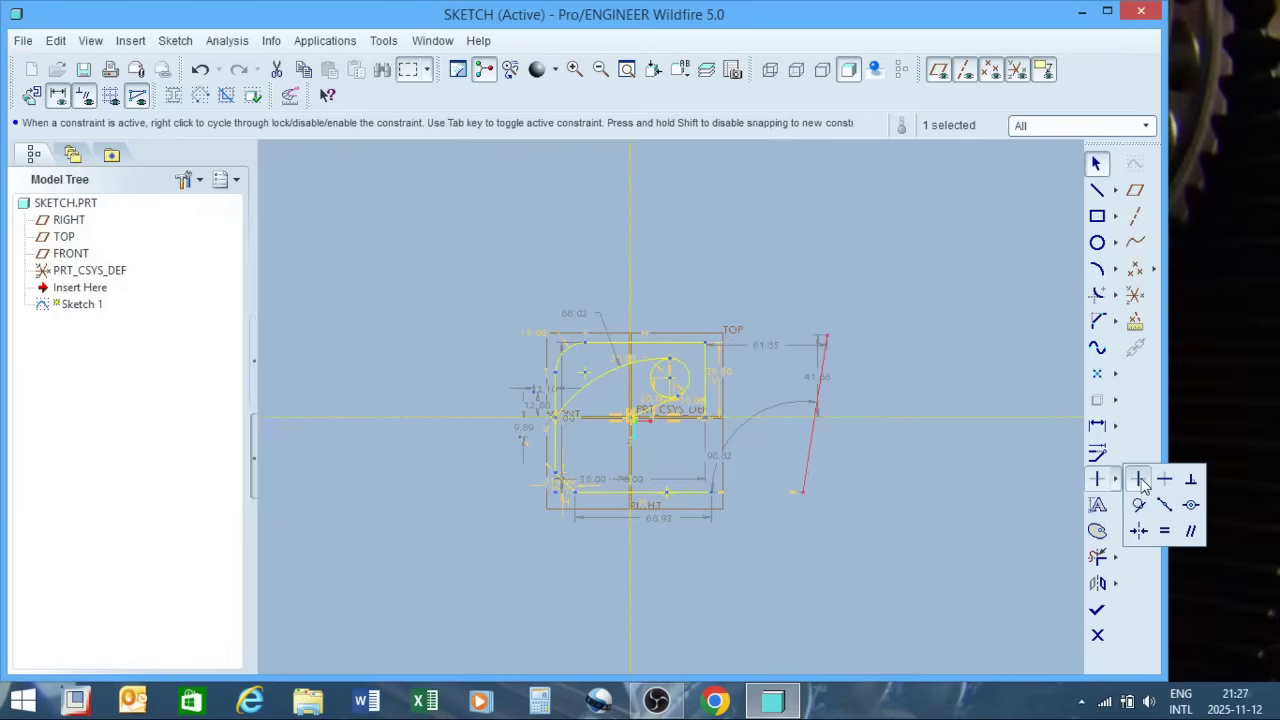
click(1140, 480)
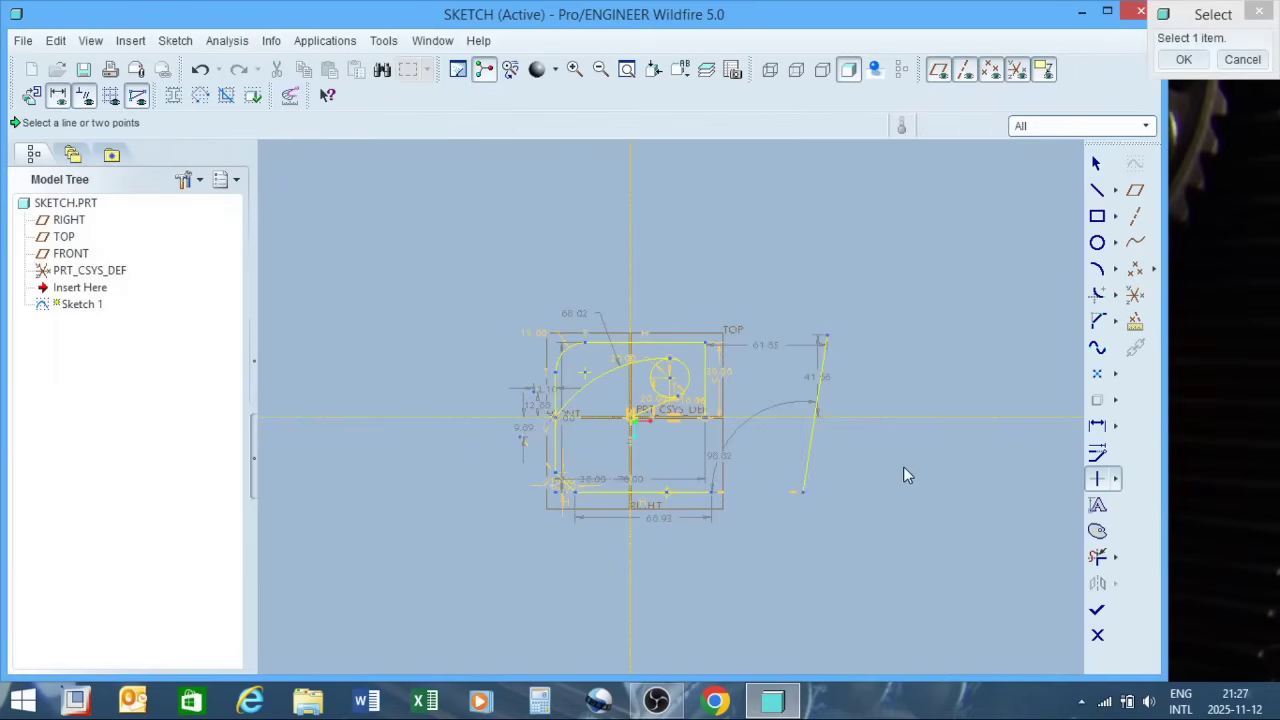
click(814, 434)
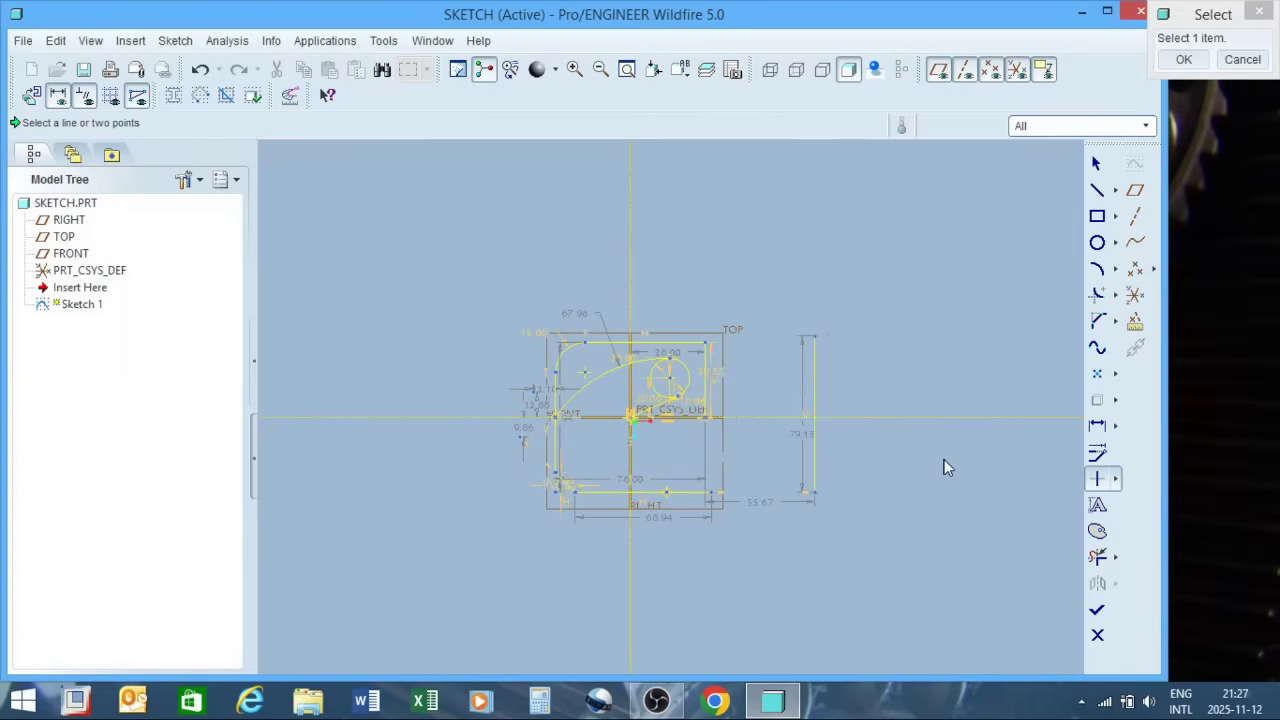
Step: Draw a line sloping up and right from the vertical line's top endpoint, at about 105 degrees to that line
click(1097, 190)
click(814, 337)
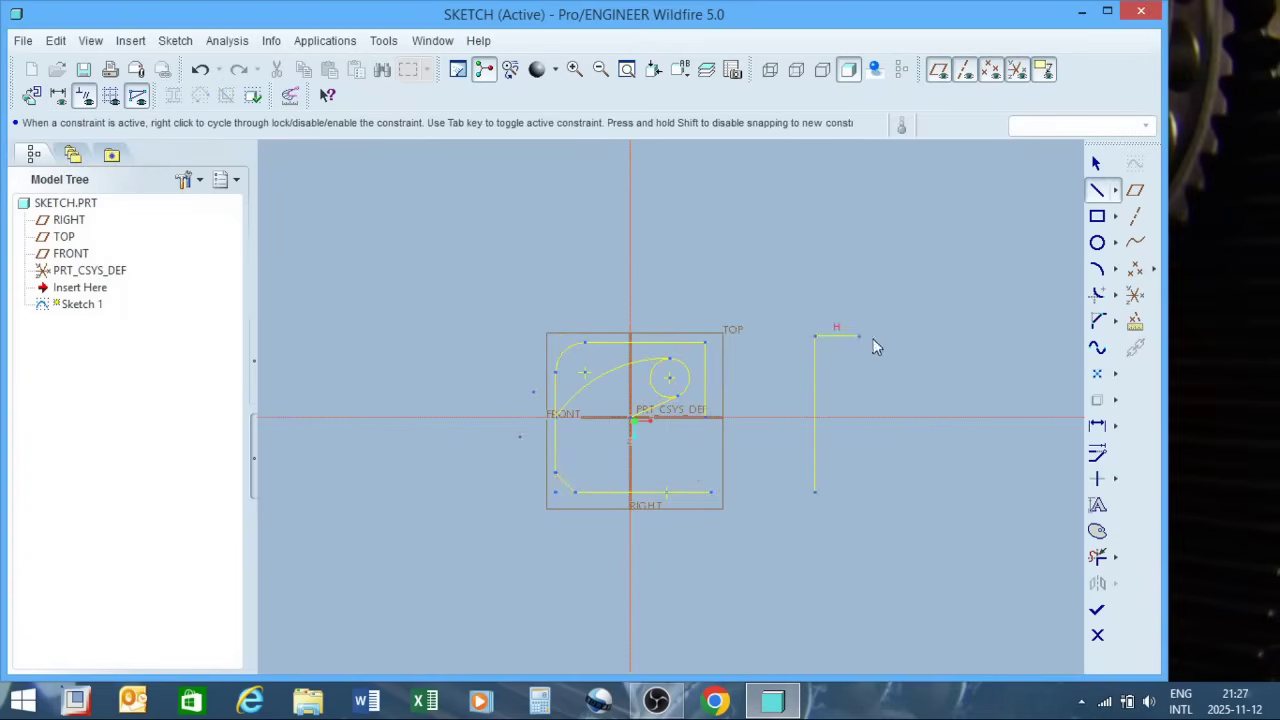
click(981, 291)
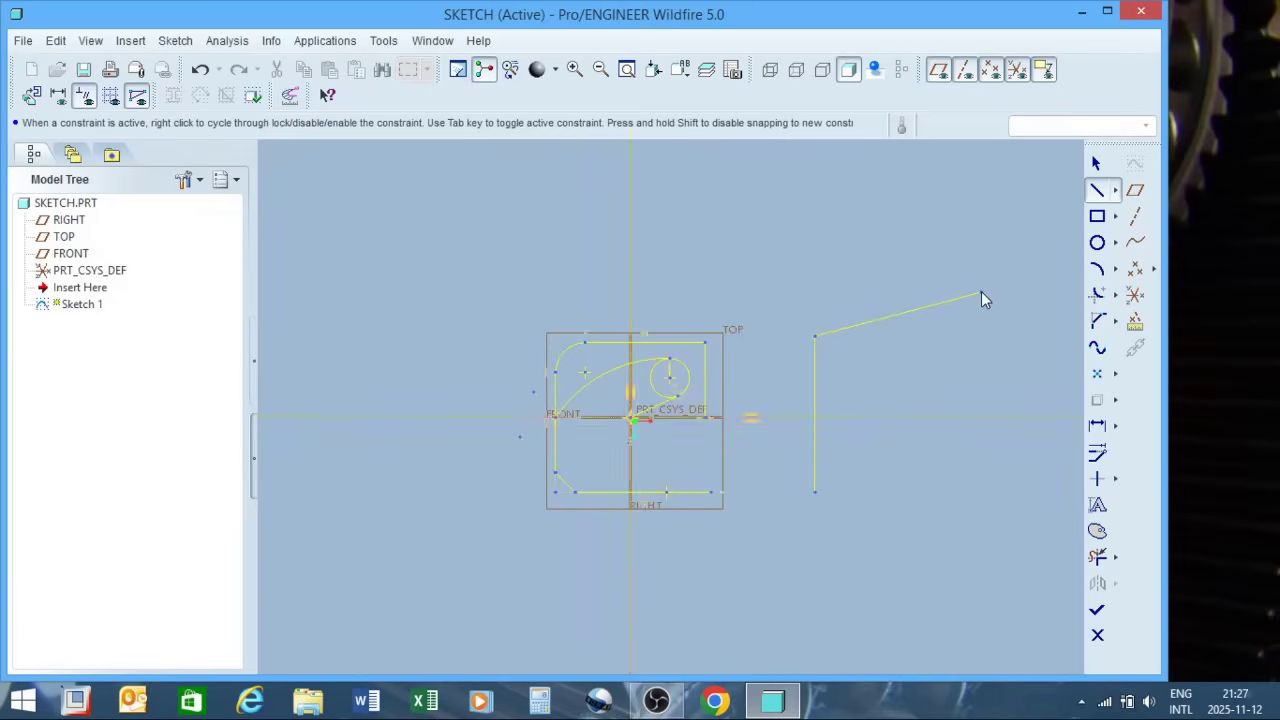
Step: Apply a horizontal constraint to the sloping line at the top of the separate vertical line
click(1115, 480)
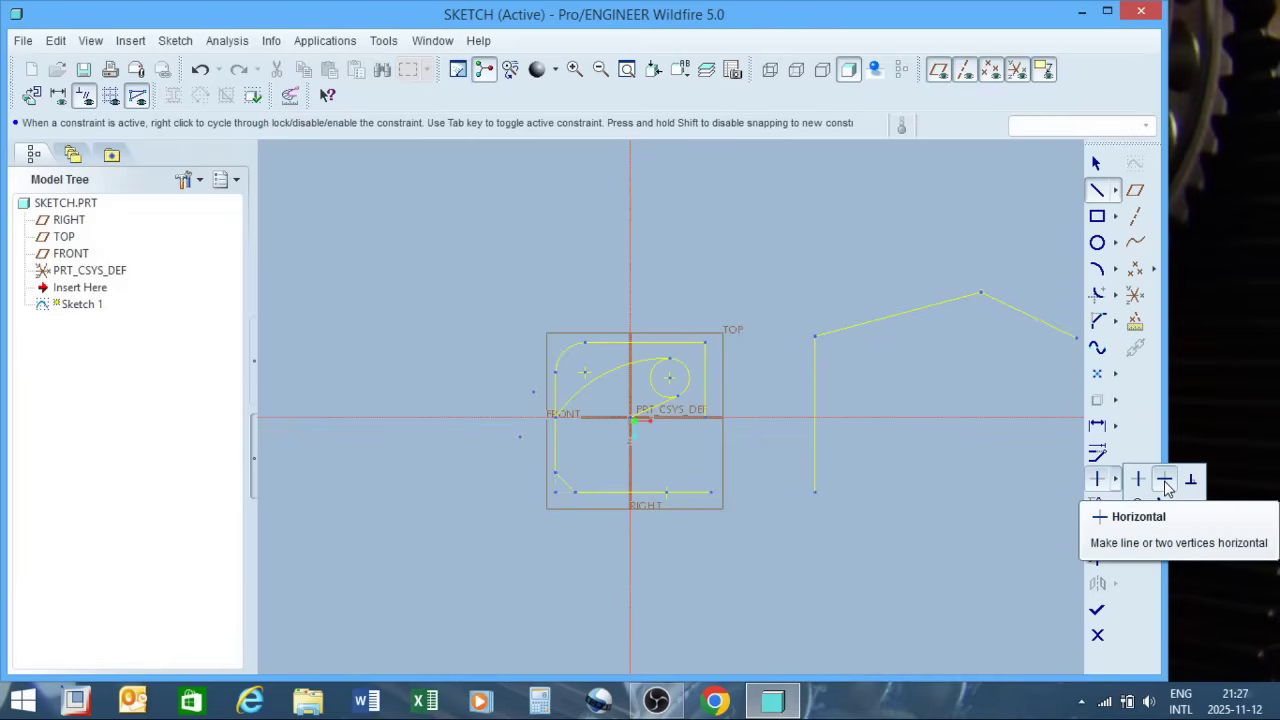
click(1165, 481)
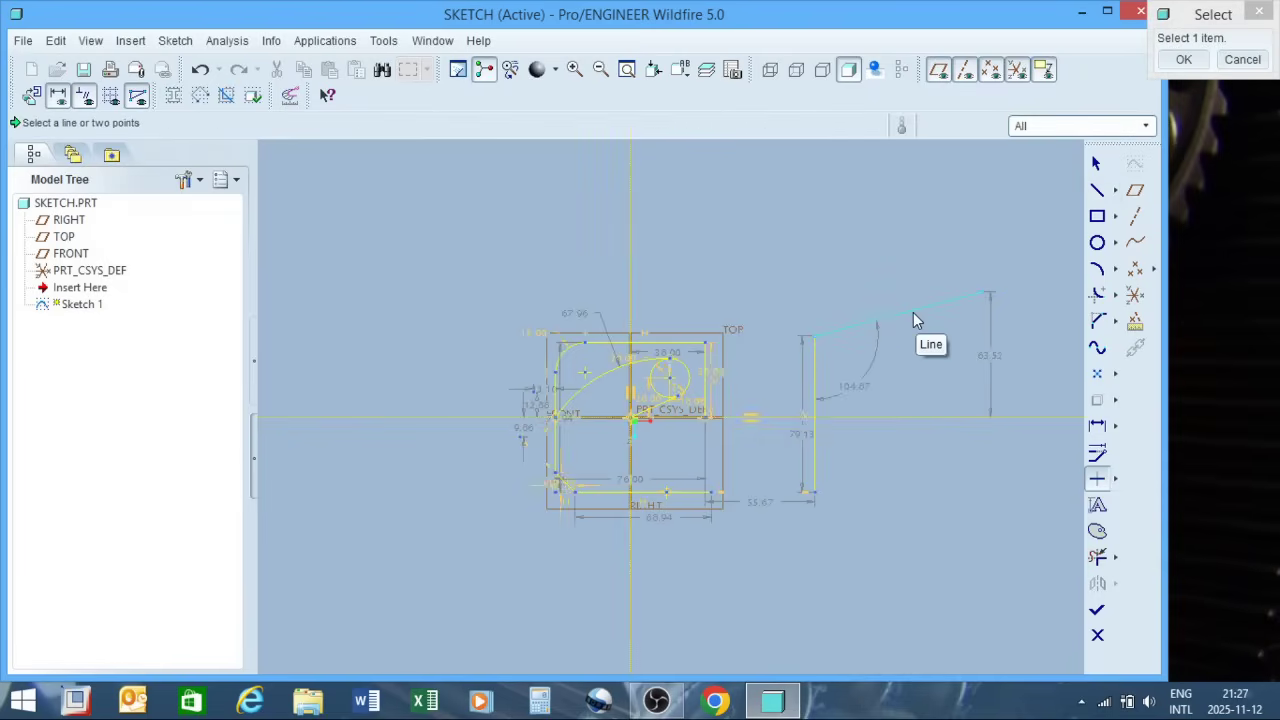
click(914, 313)
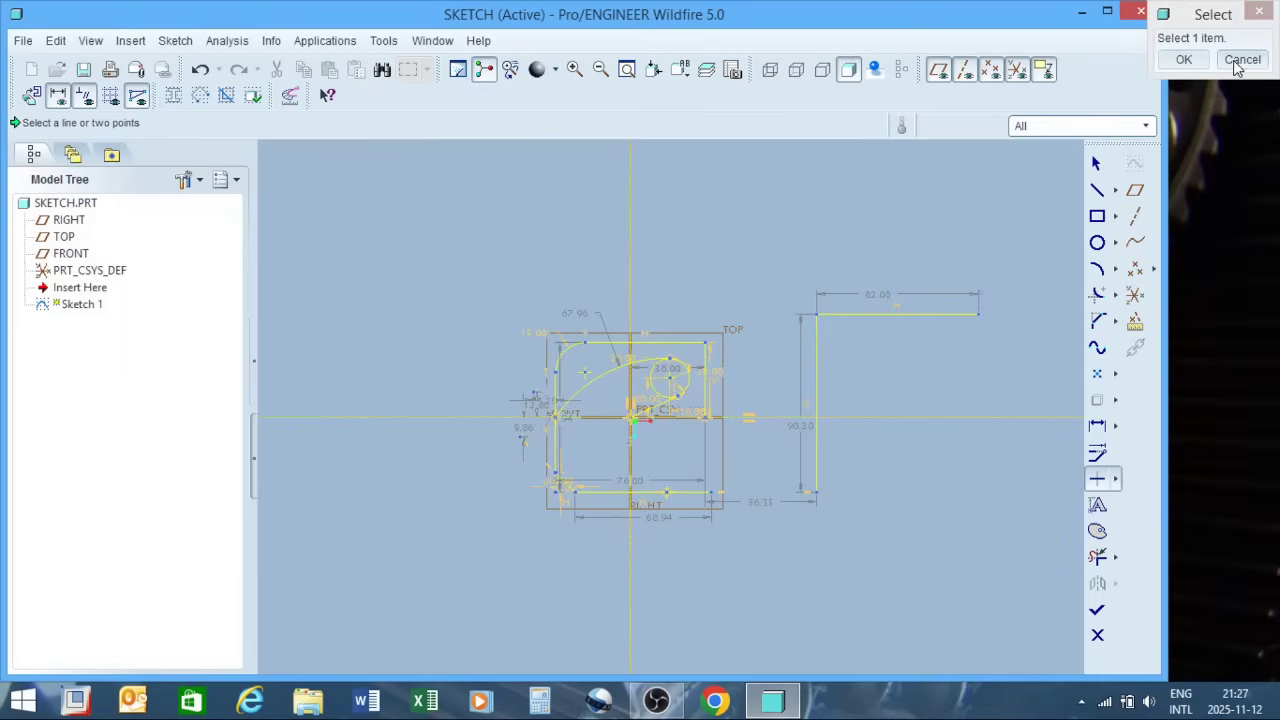
click(1240, 60)
Step: Draw two slanted lines rising rightward from the two ends of the new horizontal line, both ending about 46 above it
click(1116, 481)
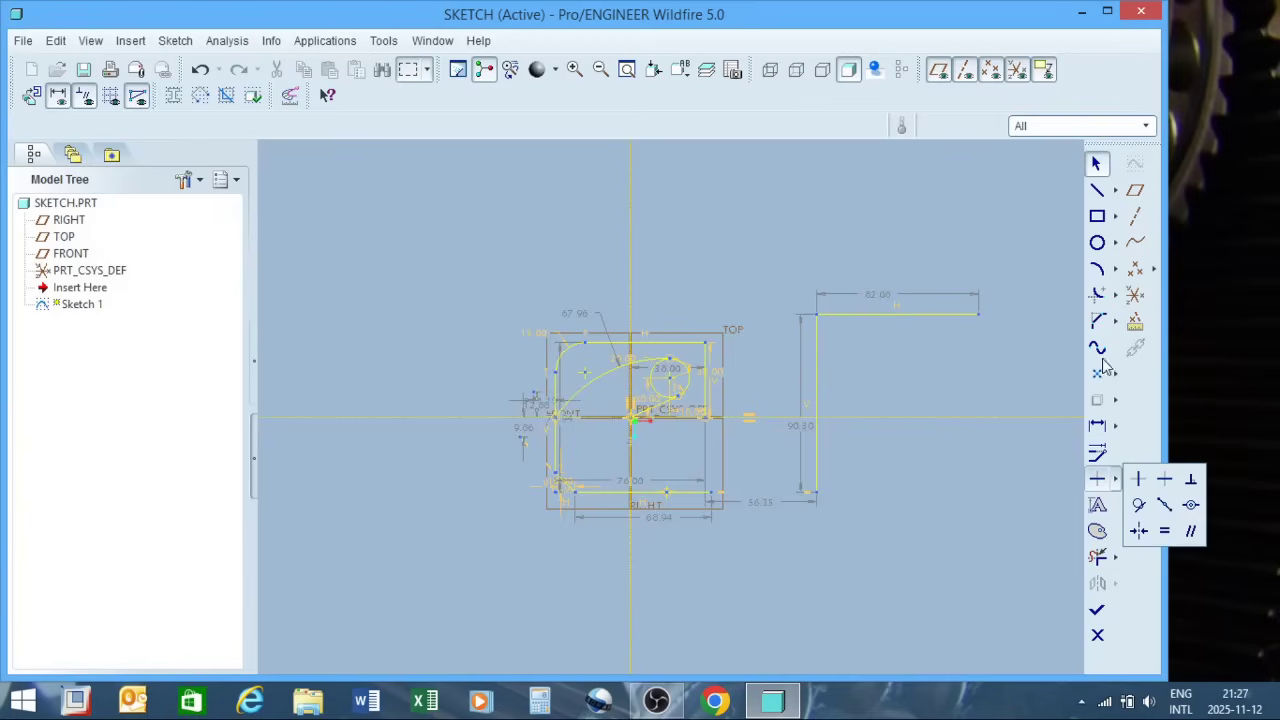
click(1011, 330)
click(1097, 190)
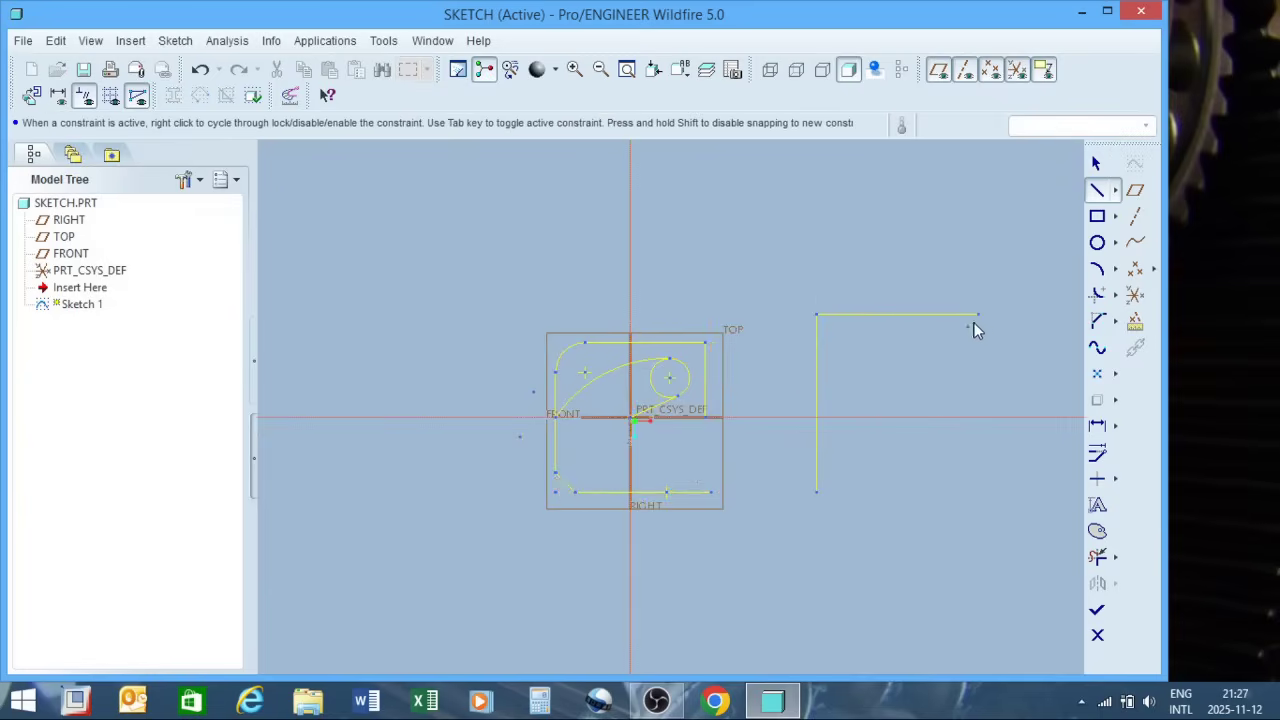
click(1018, 221)
click(1097, 190)
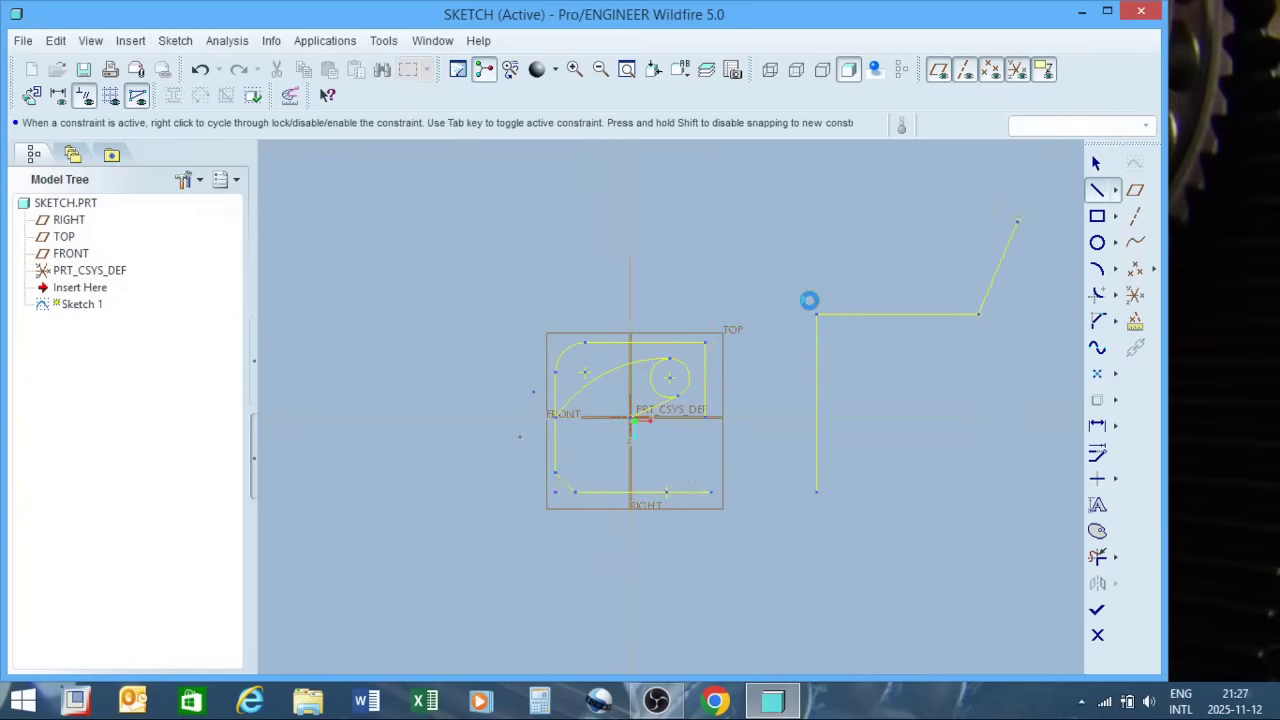
scroll(756, 328, up, 2)
scroll(756, 328, down, 3)
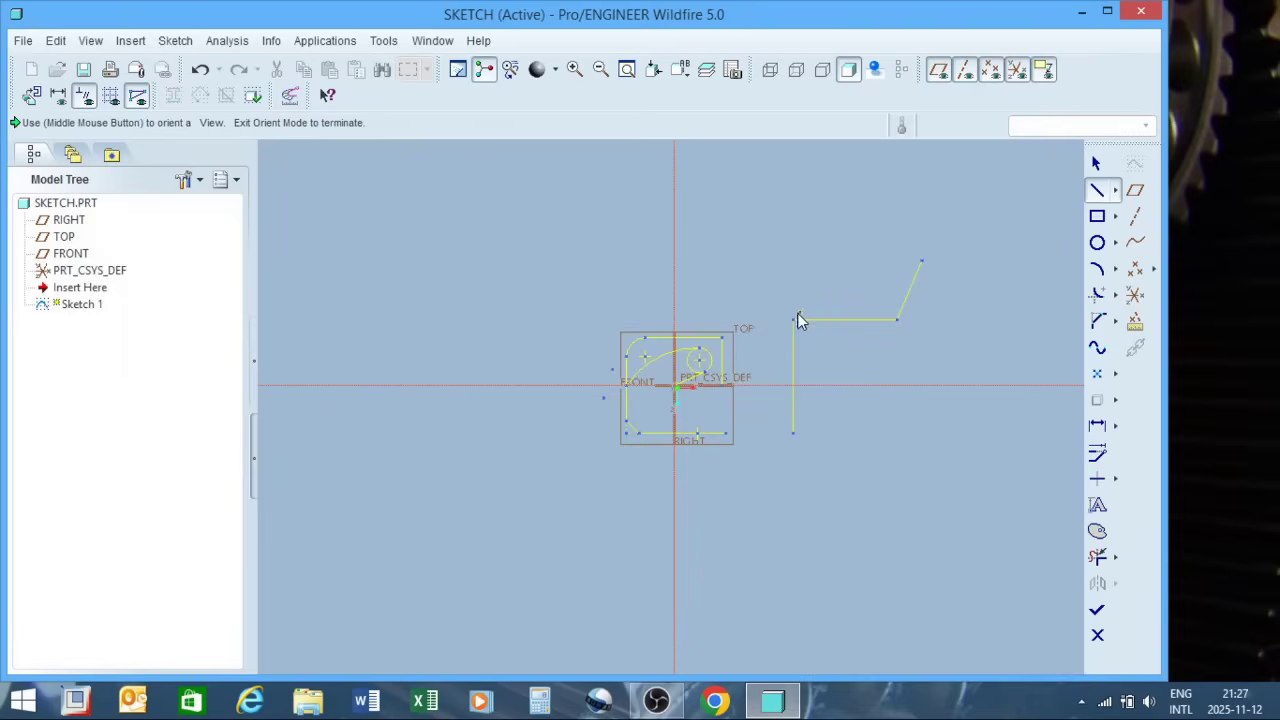
click(796, 320)
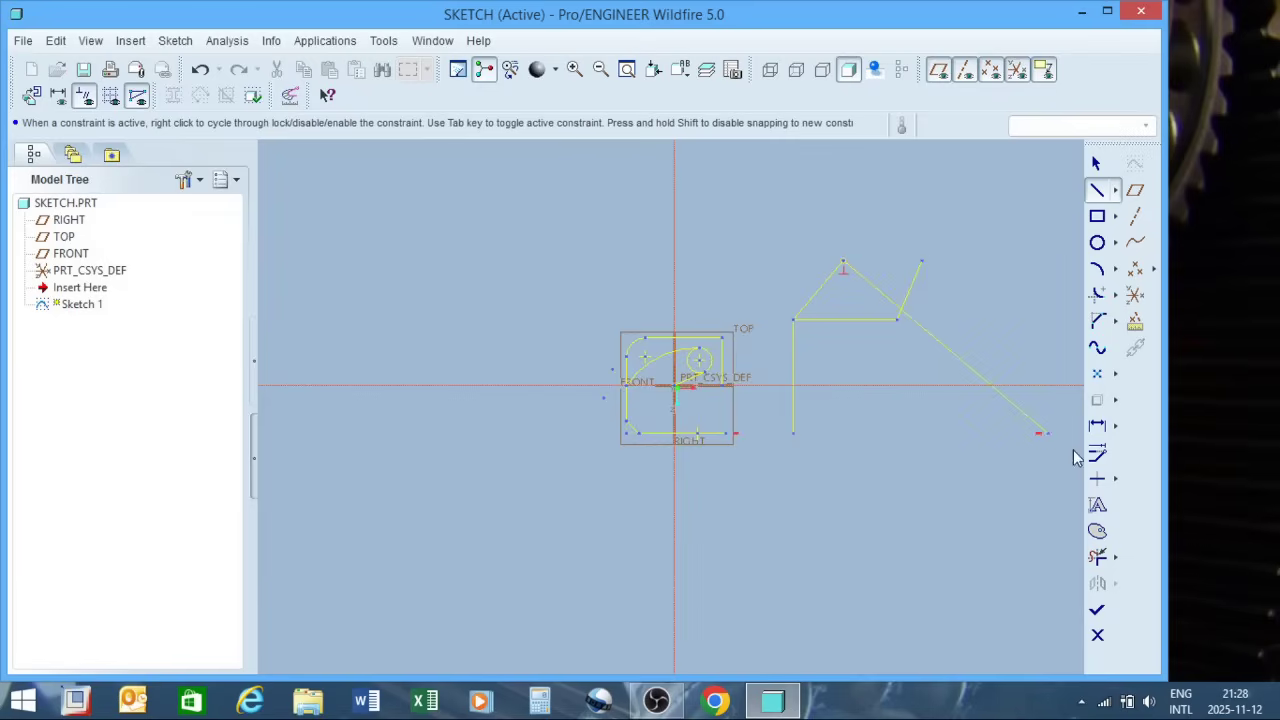
Step: Apply a parallel constraint to the two slanted lines rising from the horizontal line's ends
click(1116, 480)
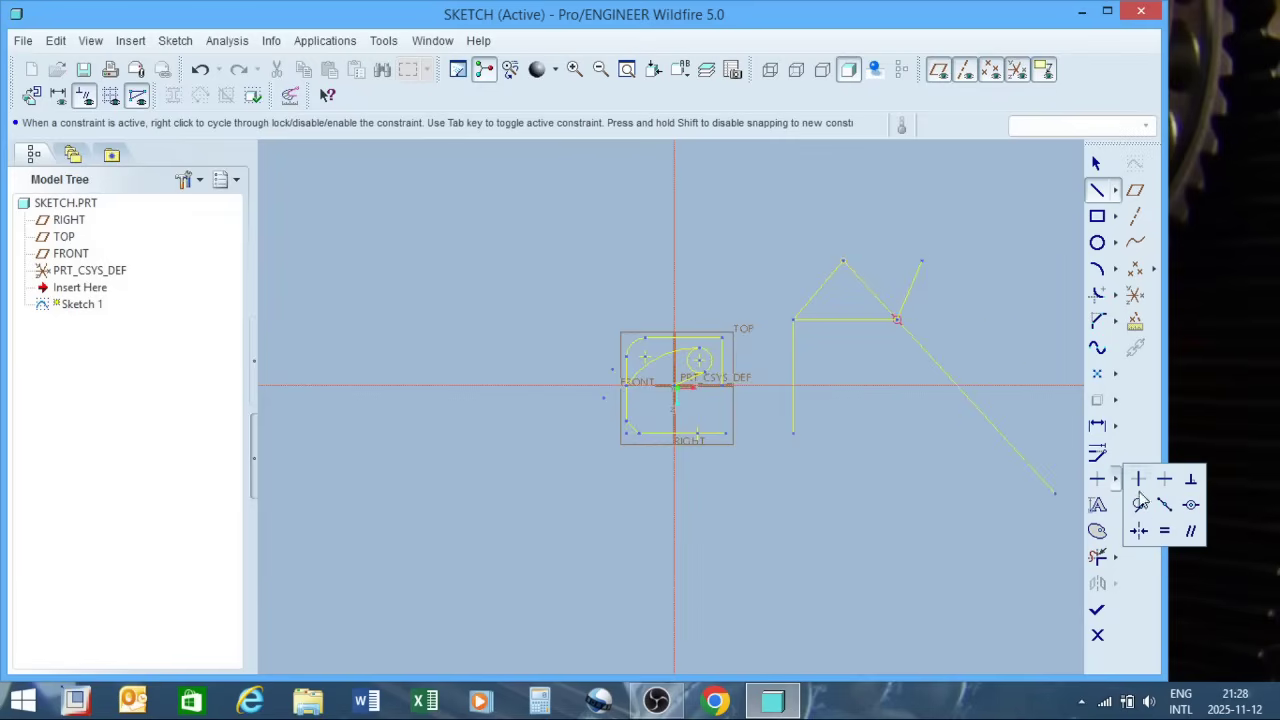
click(1190, 533)
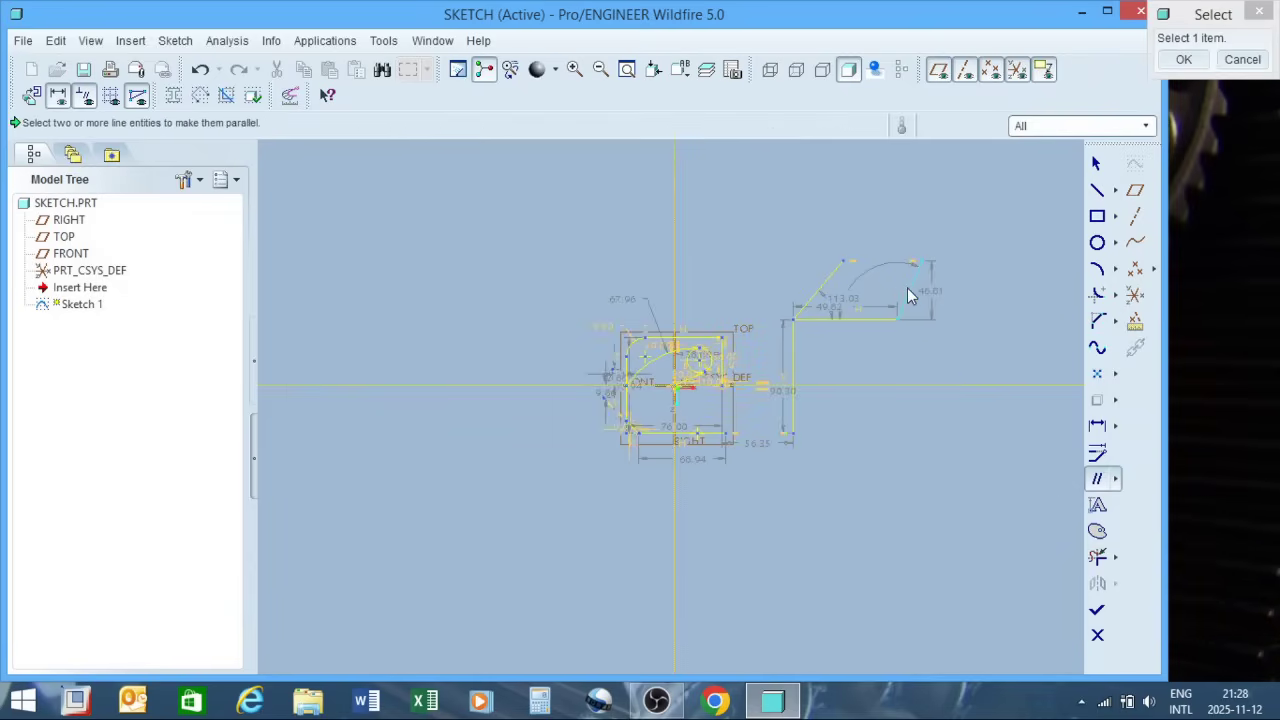
click(907, 288)
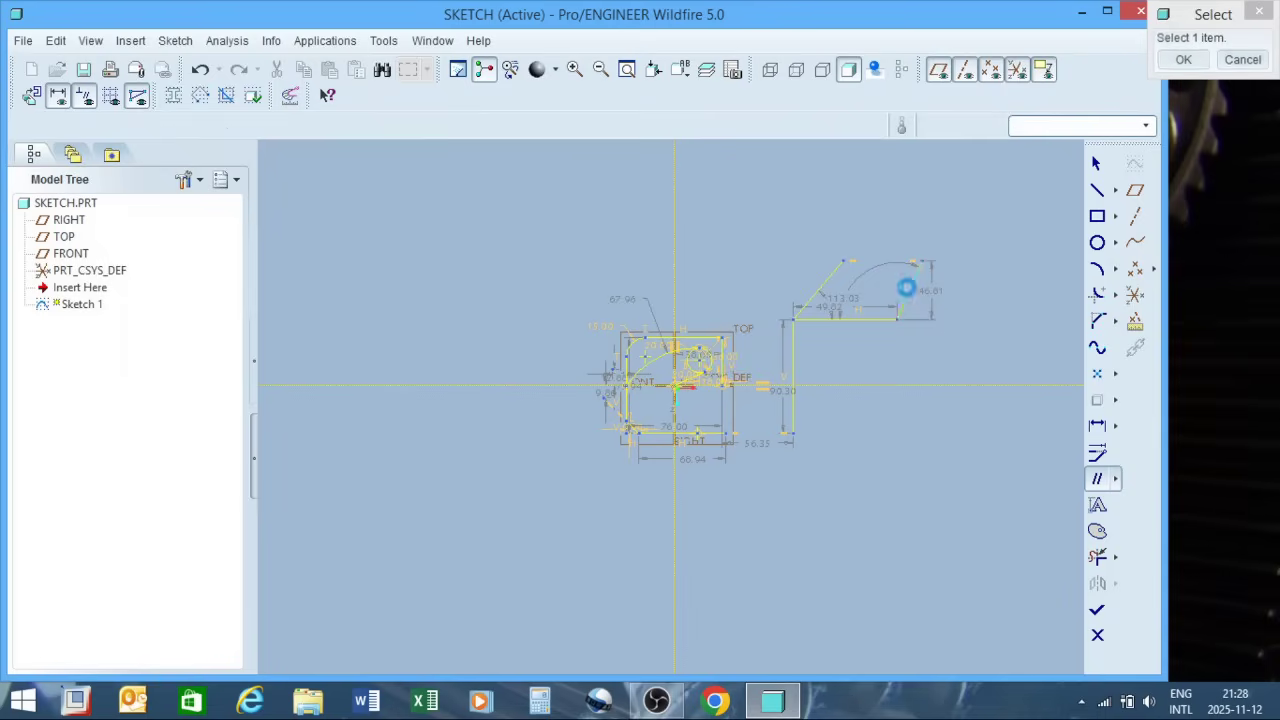
click(826, 288)
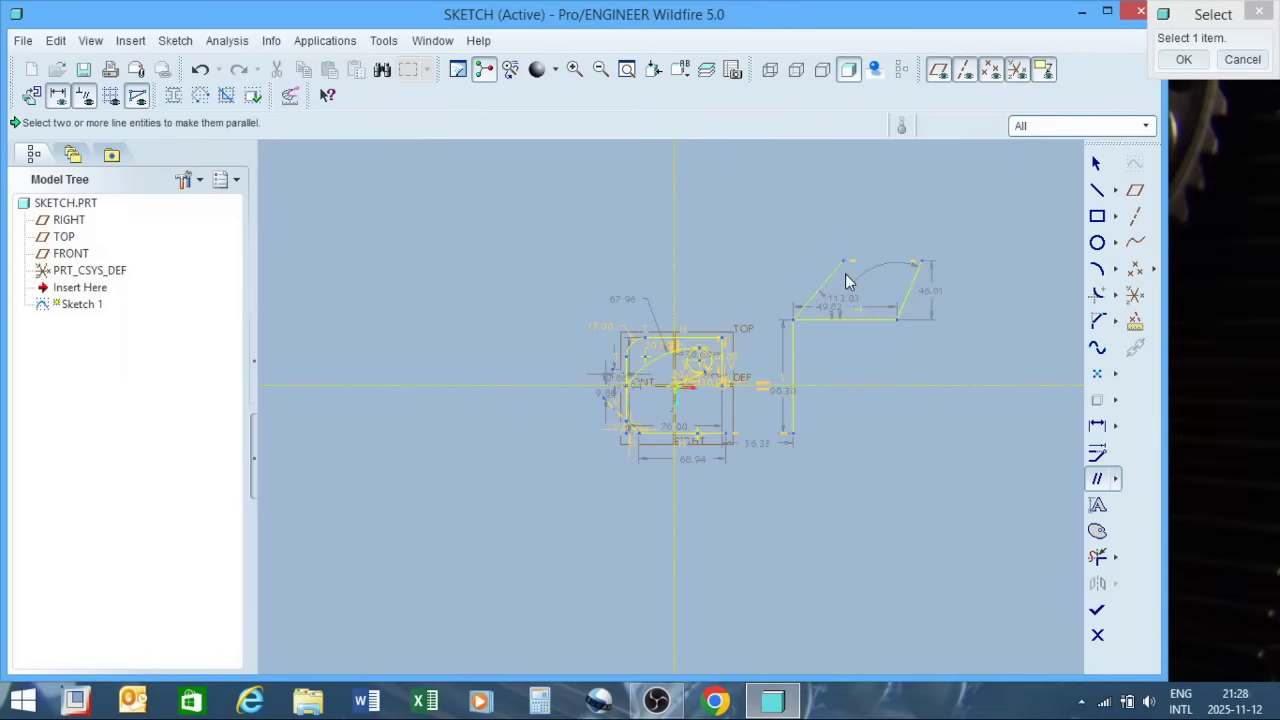
scroll(737, 276, down, 3)
scroll(729, 306, up, 4)
scroll(814, 287, down, 2)
scroll(815, 287, down, 2)
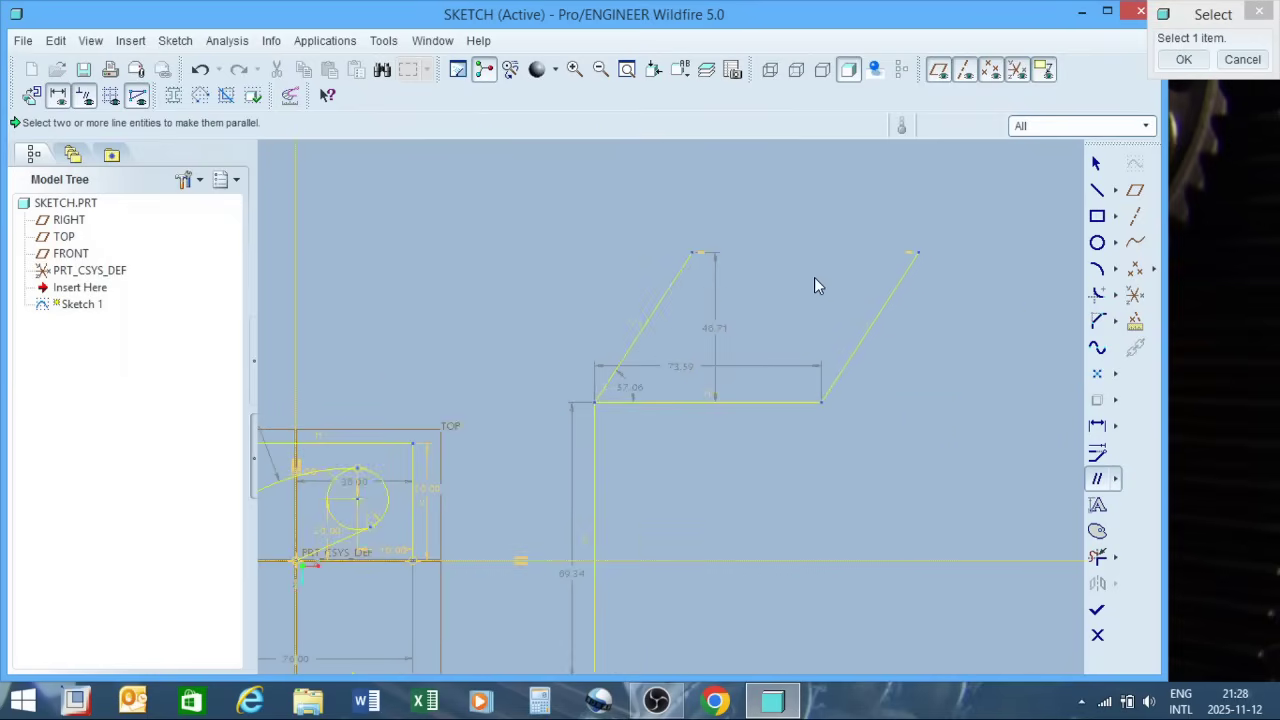
scroll(777, 409, up, 3)
scroll(797, 361, down, 3)
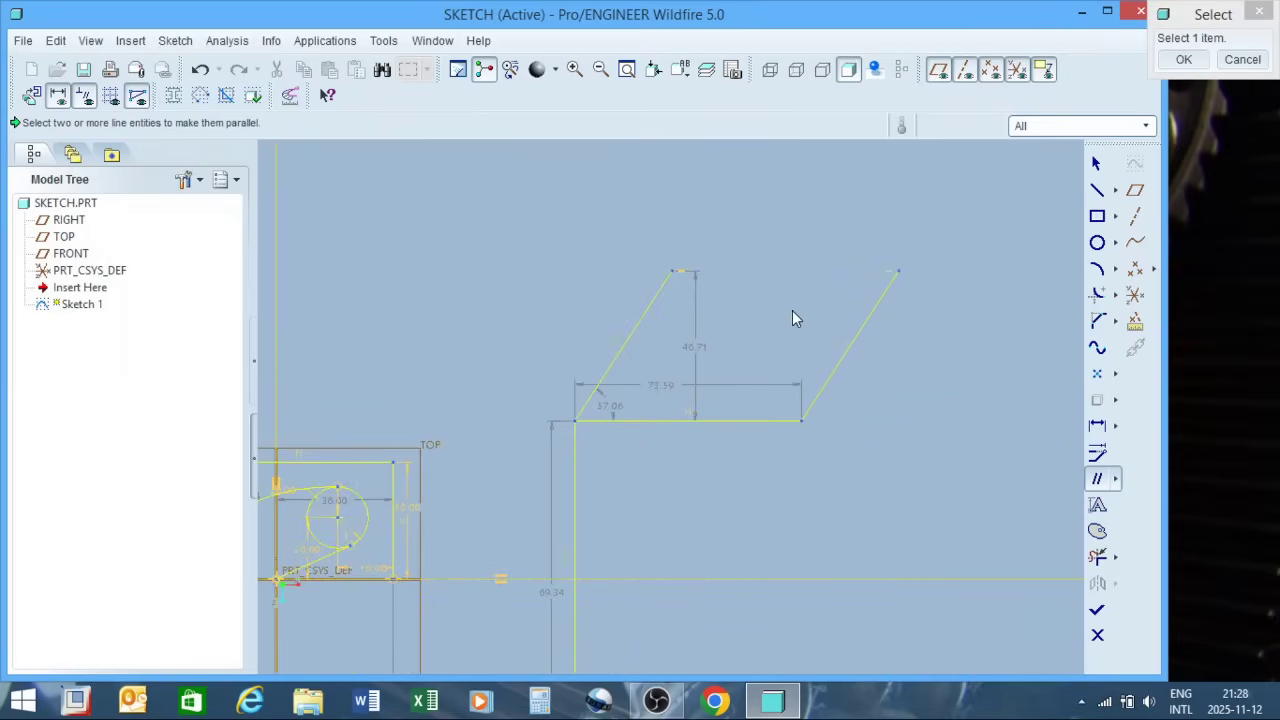
scroll(773, 340, up, 3)
scroll(775, 343, down, 3)
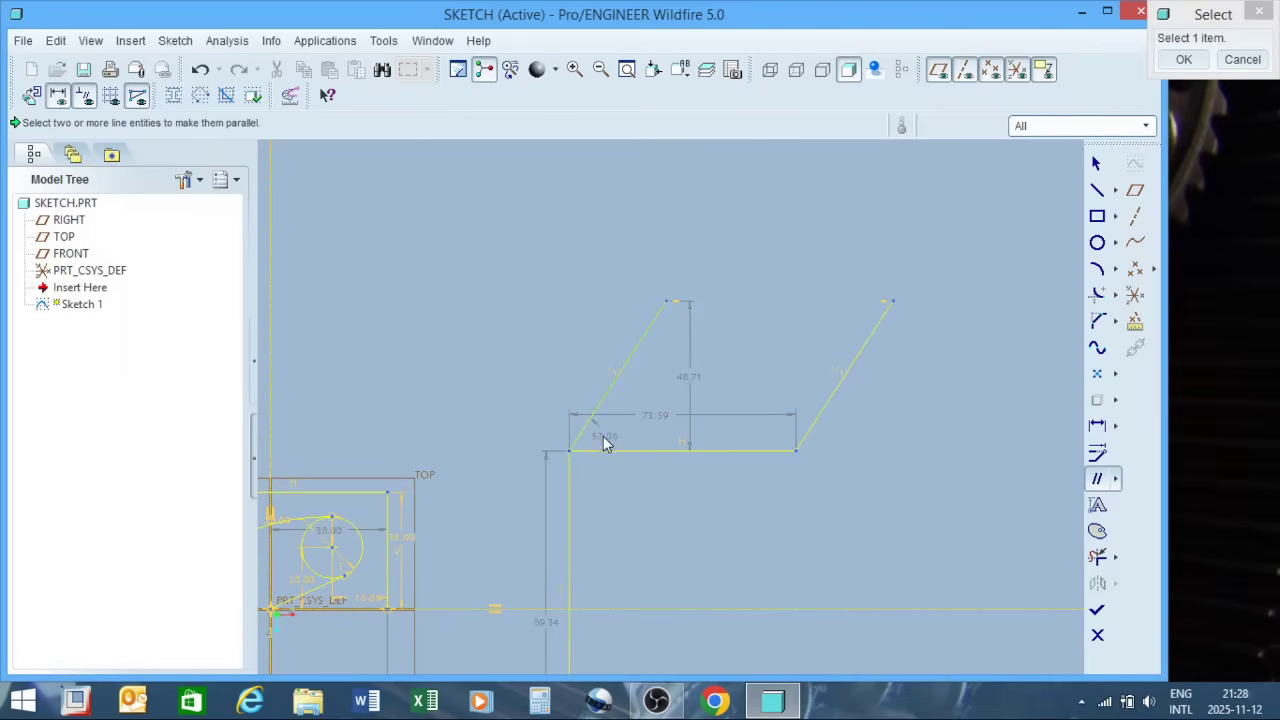
click(1242, 59)
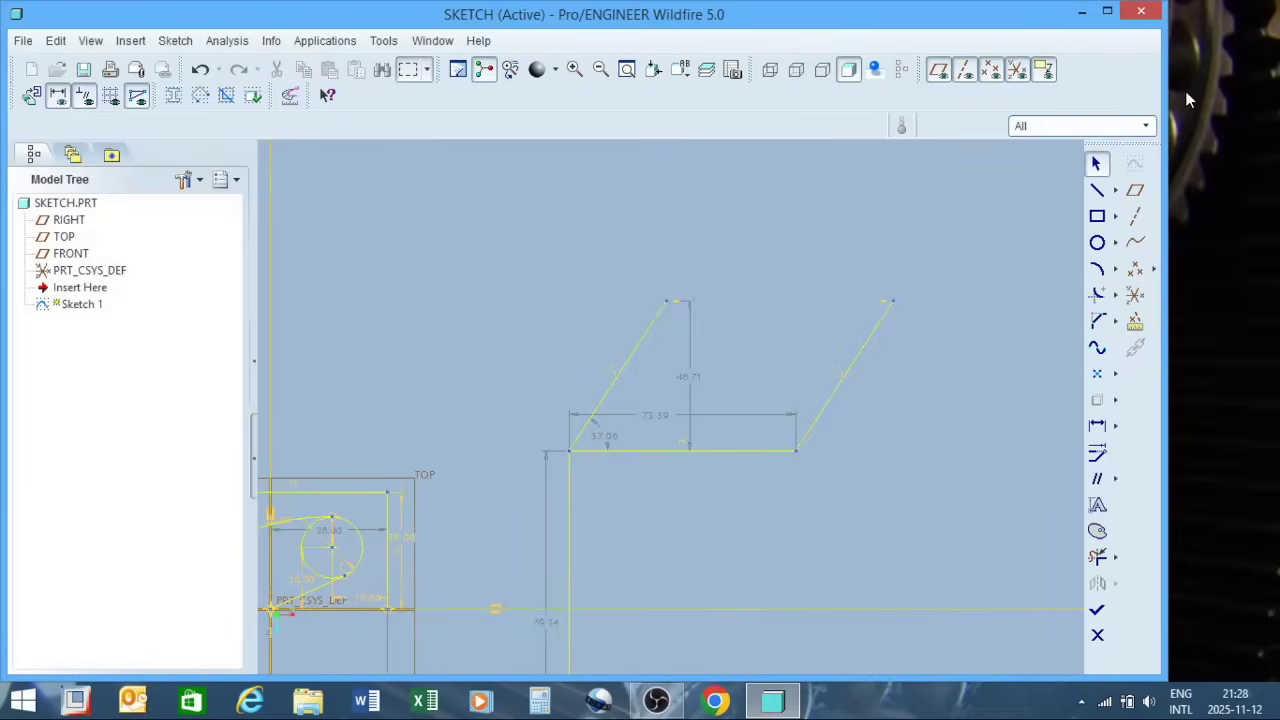
Step: Set the angle between the left slanted line and the horizontal line to 45 degrees
click(605, 438)
double_click(605, 438)
text(45)
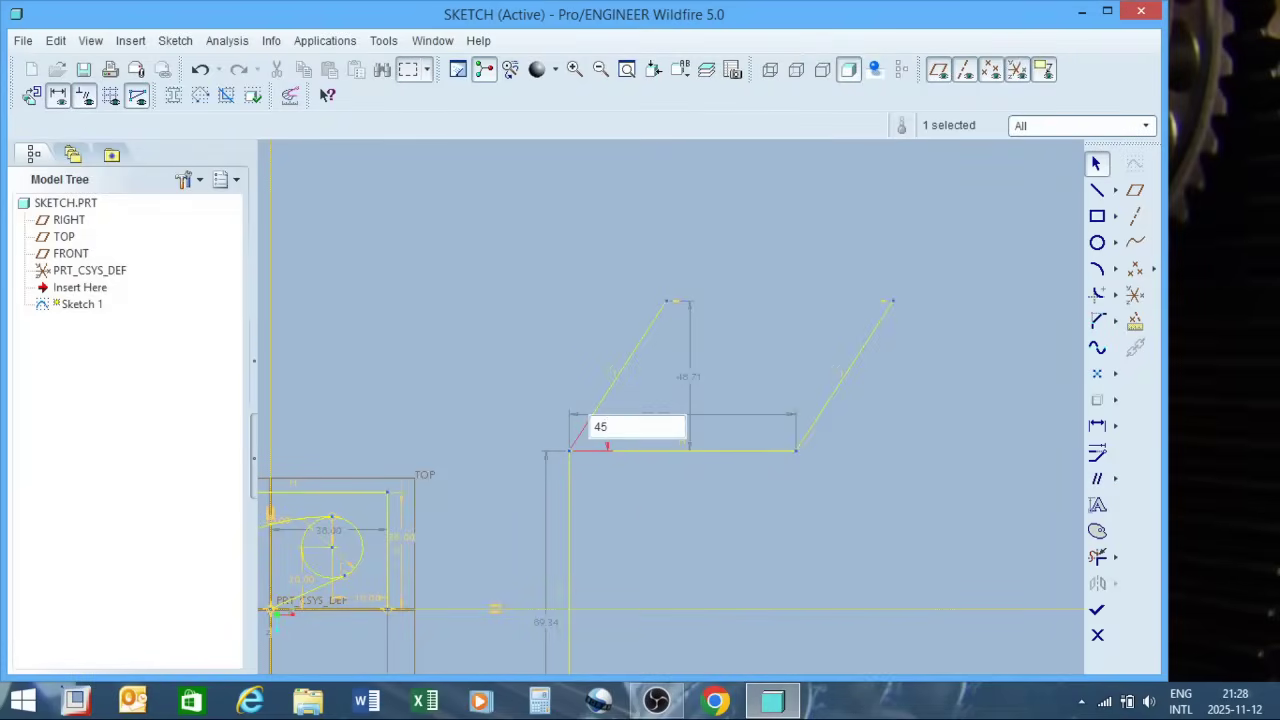
key(Return)
Step: Set the angle between the left slanted line and the horizontal line to 60 degrees
scroll(737, 477, up, 3)
scroll(870, 280, down, 3)
click(586, 431)
double_click(586, 431)
text(60)
key(Return)
scroll(890, 390, up, 4)
click(972, 356)
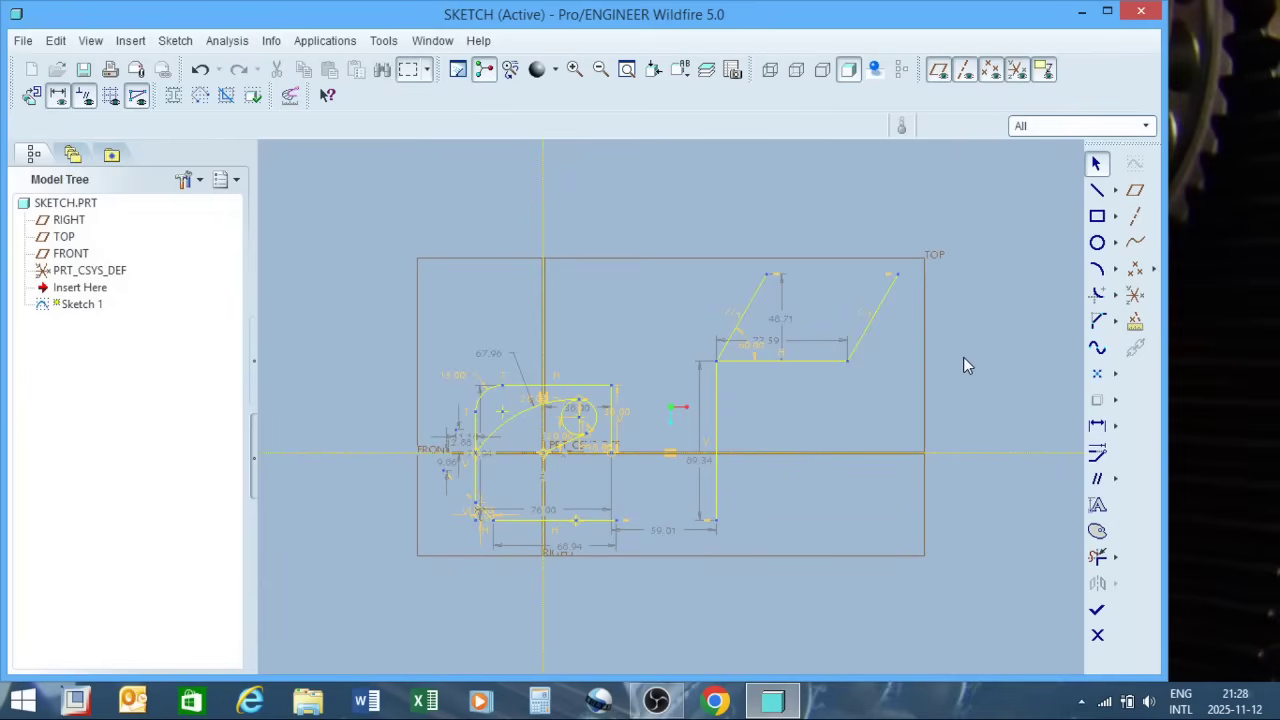
scroll(929, 209, up, 2)
scroll(694, 349, down, 1)
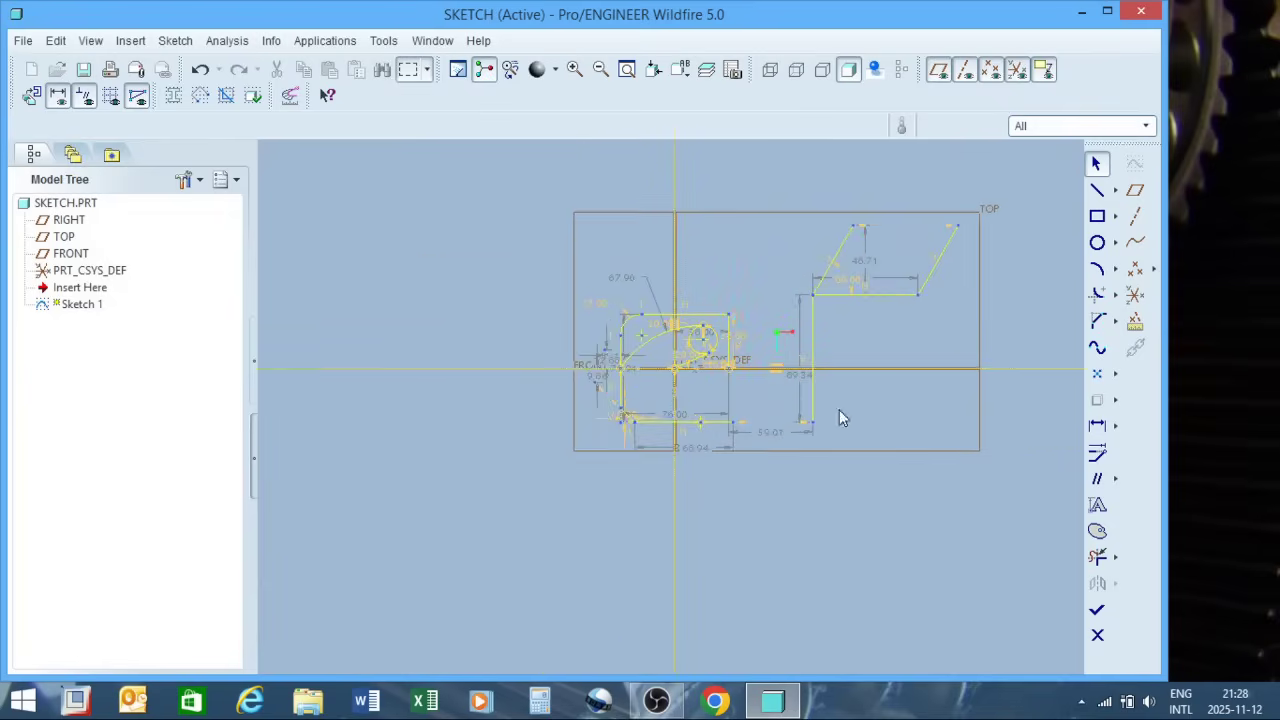
click(1097, 507)
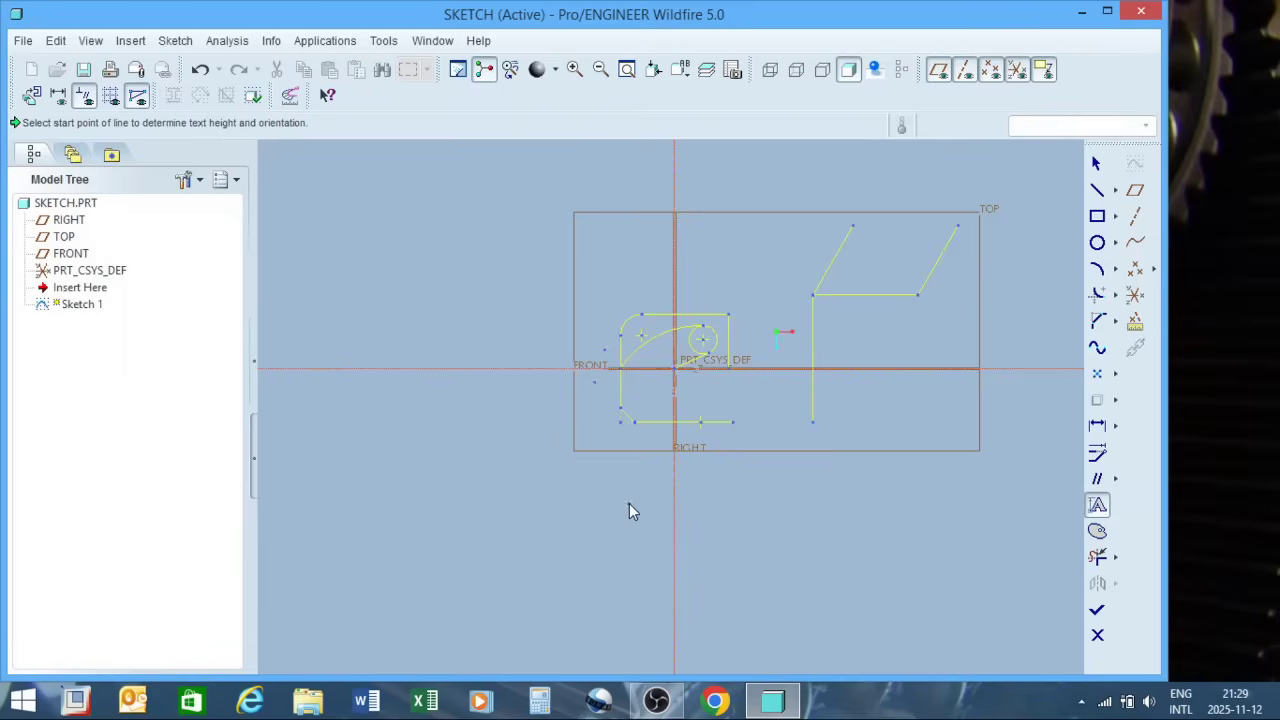
click(626, 528)
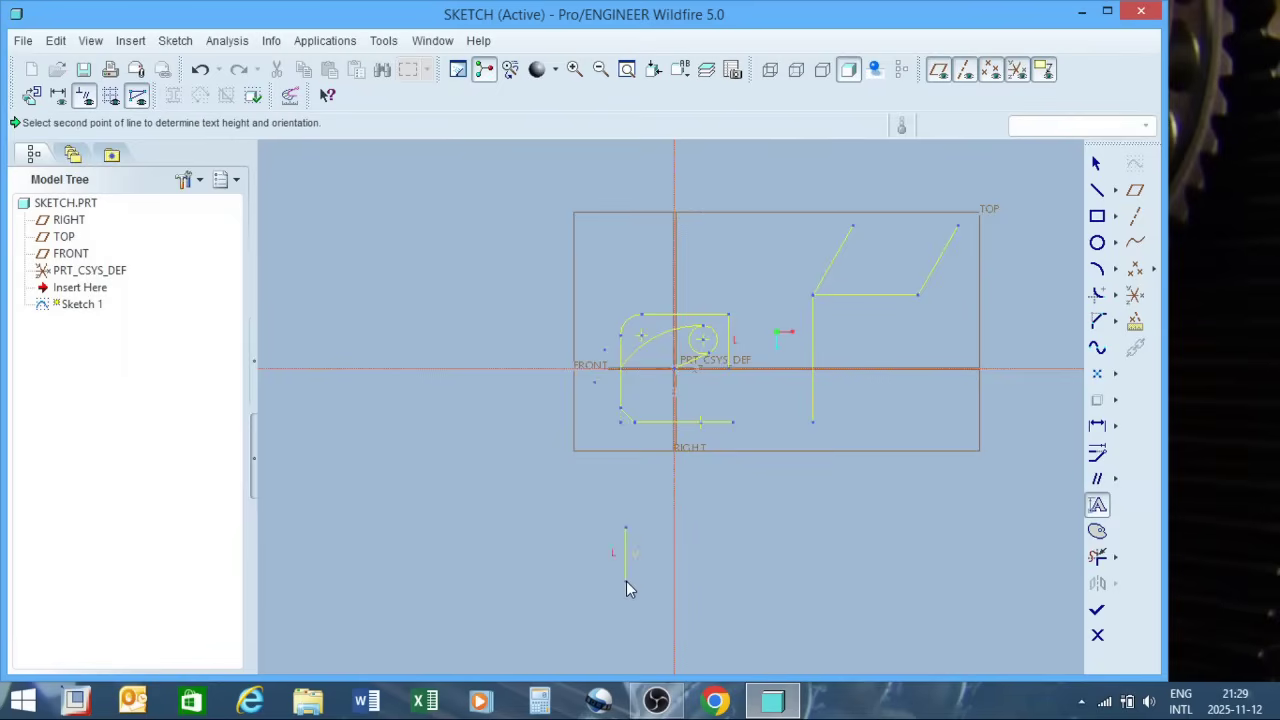
click(626, 584)
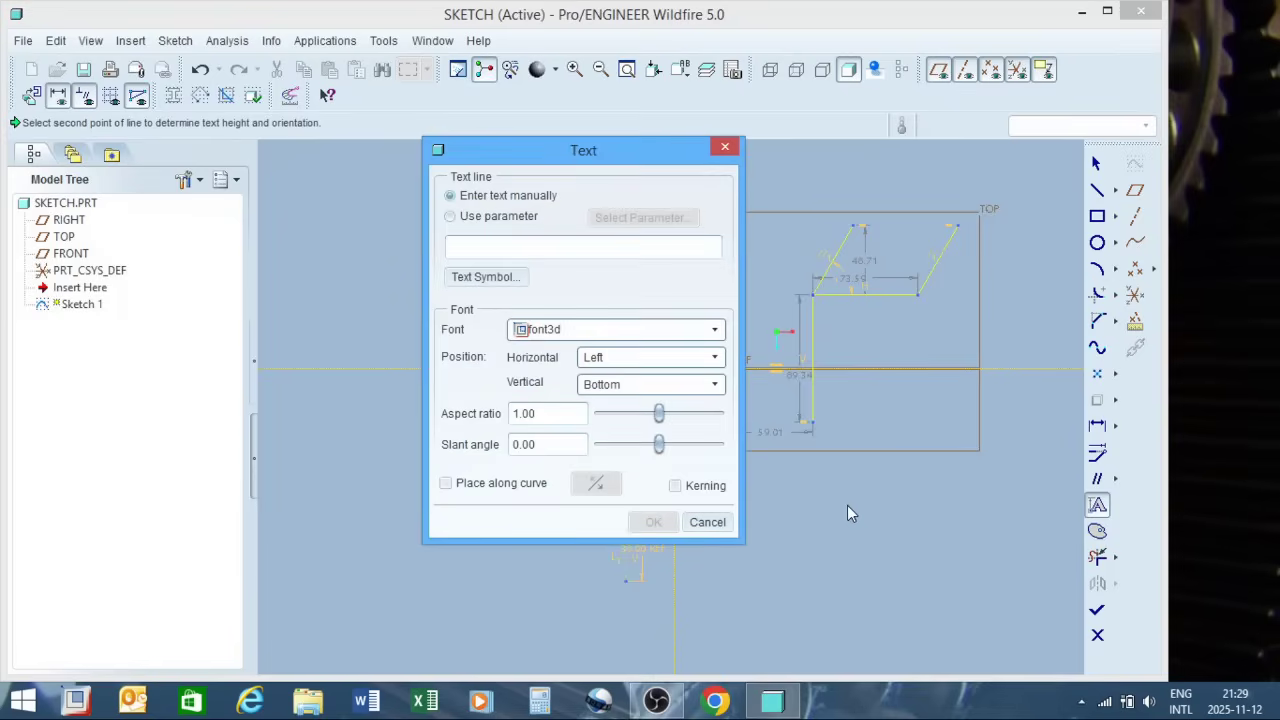
text(text)
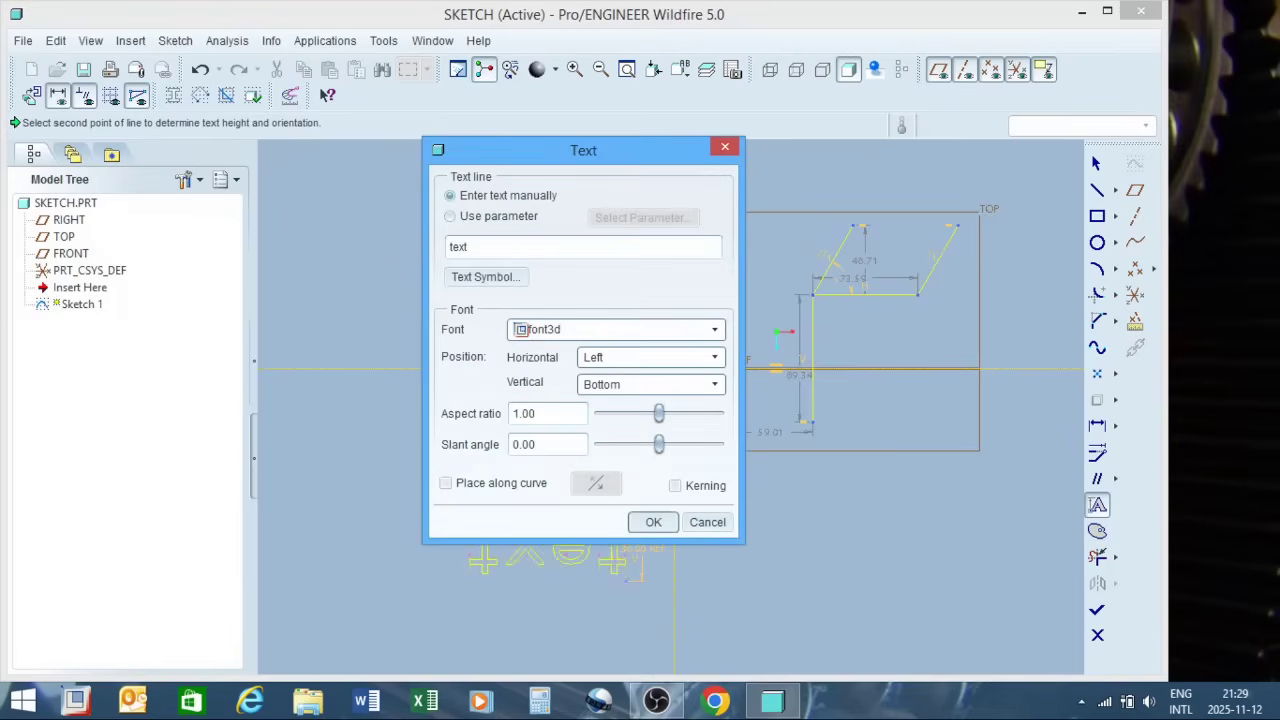
drag(556, 158, 443, 62)
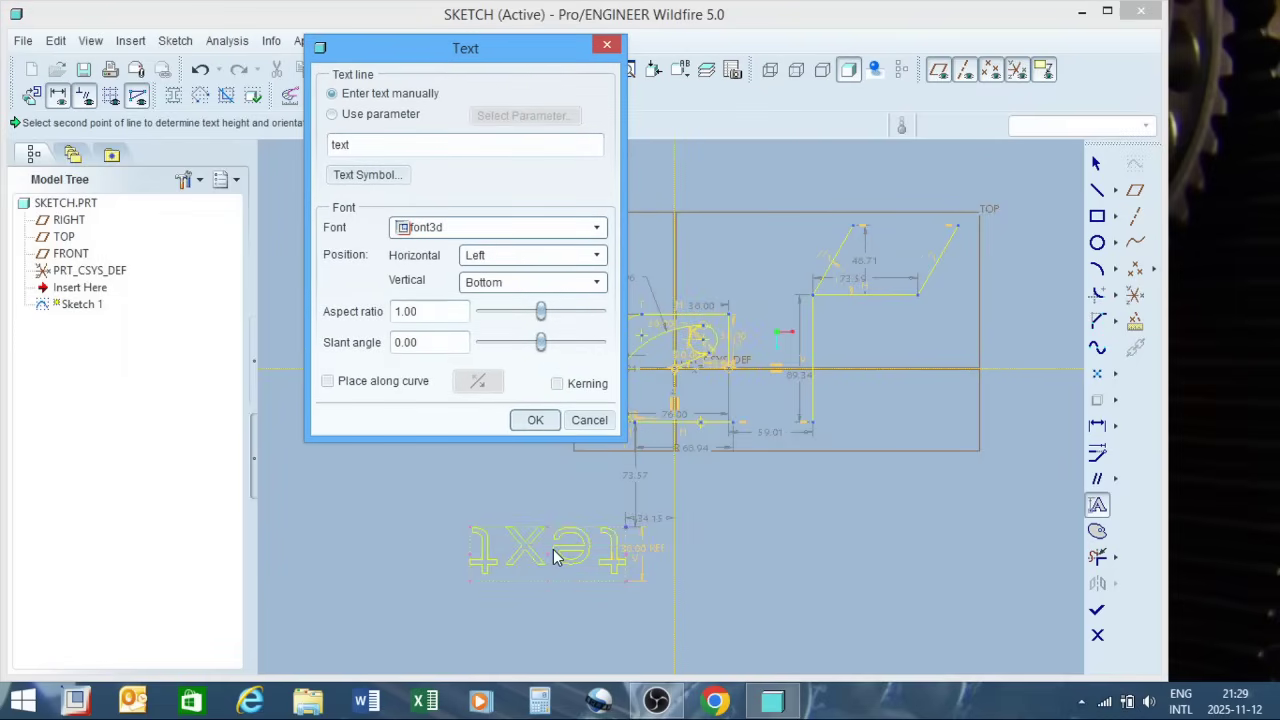
click(588, 420)
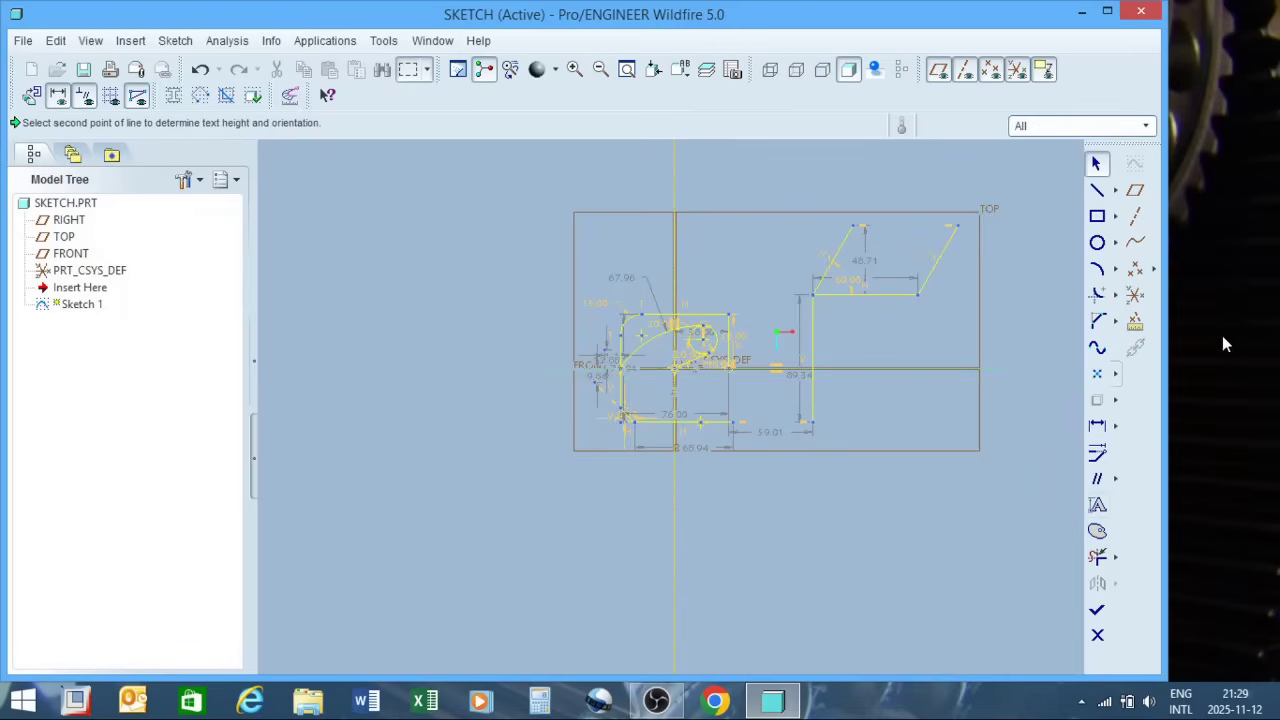
Step: Add upright sketch text reading "text" below the rounded profile in font3d, about 38 high
click(1097, 507)
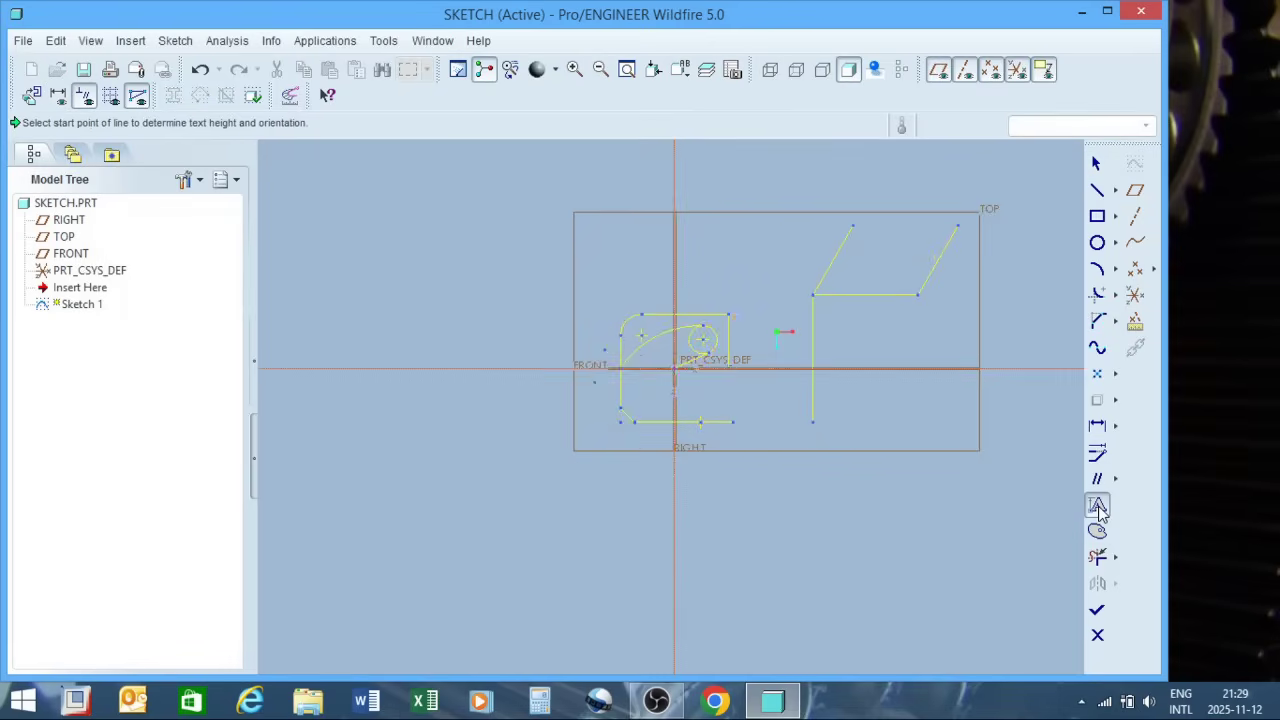
click(606, 569)
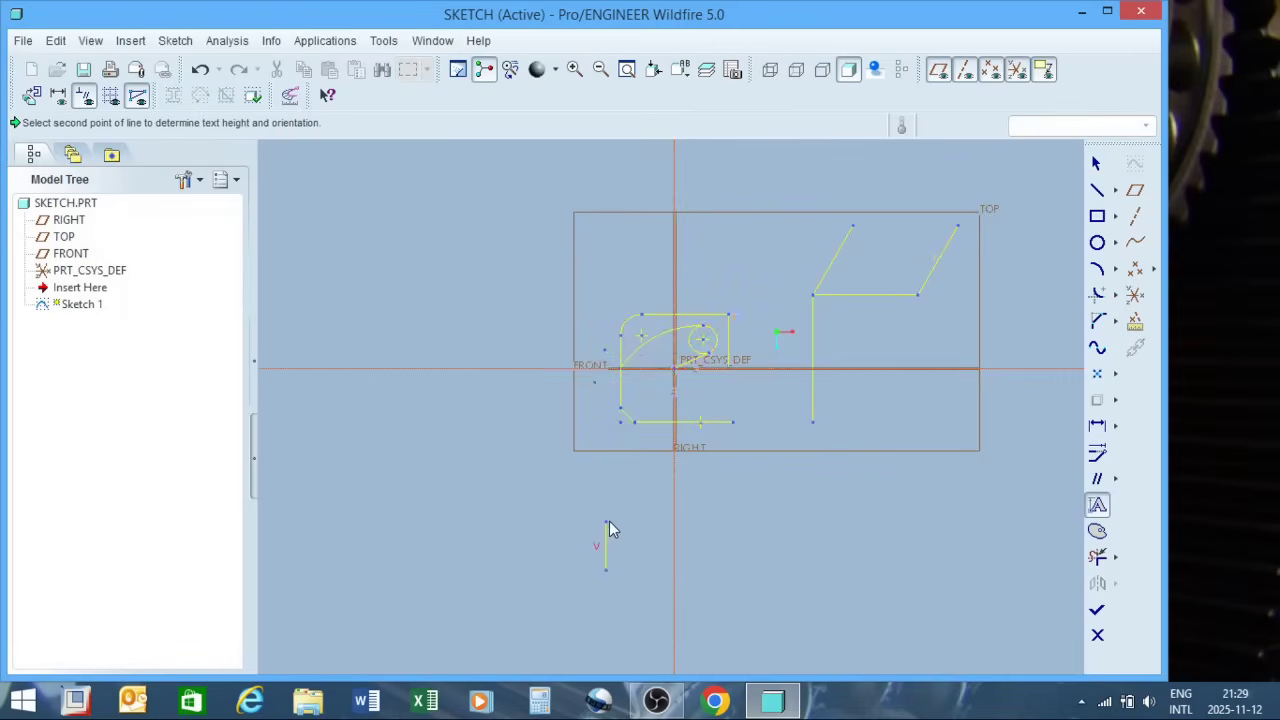
click(608, 519)
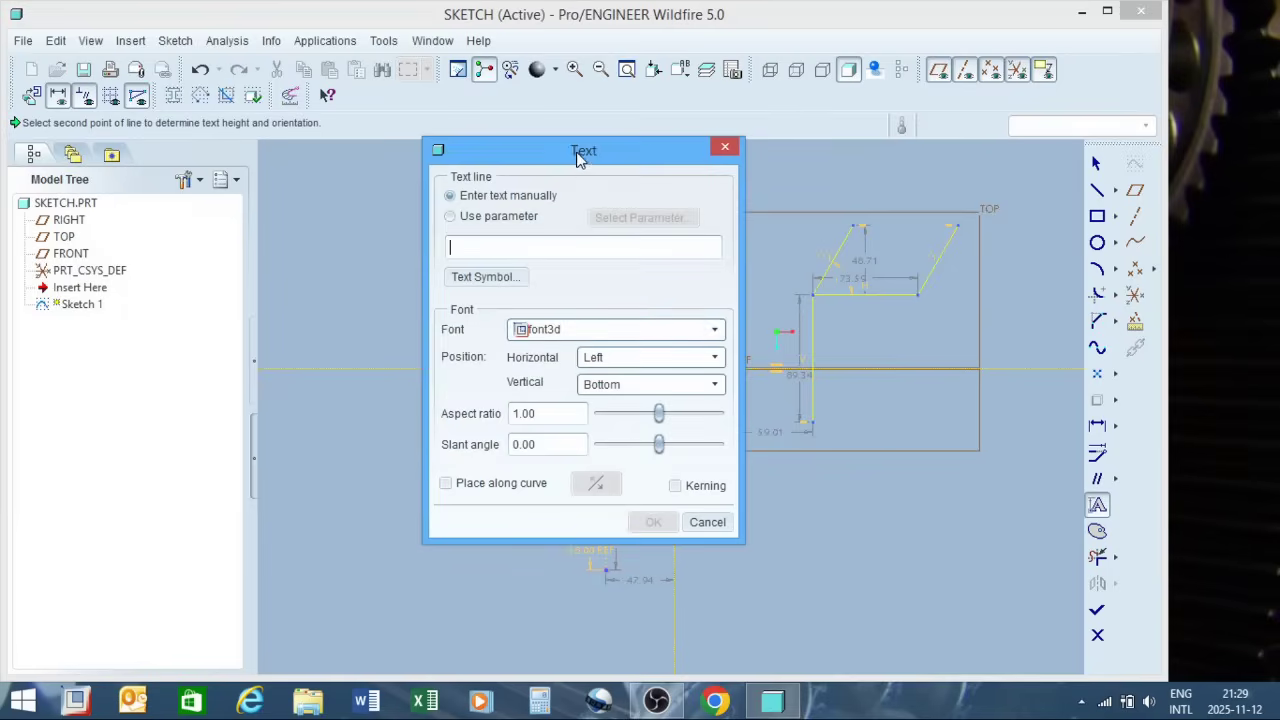
drag(583, 151, 560, 95)
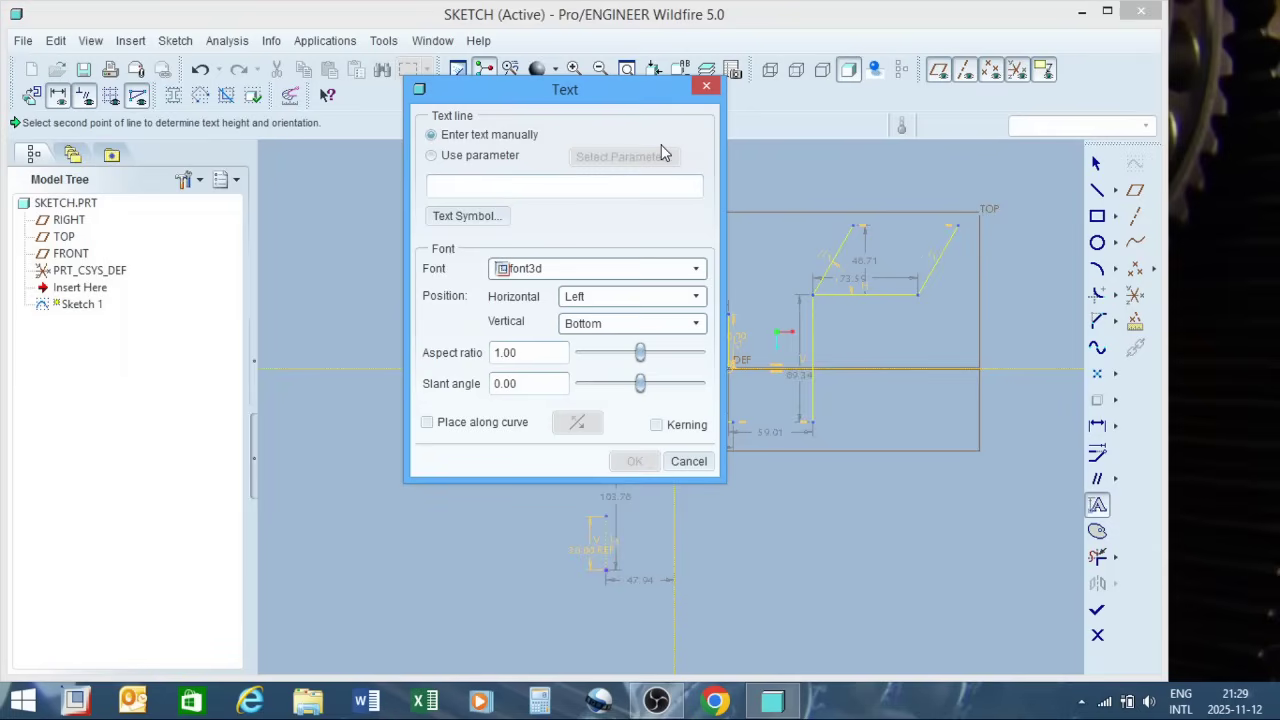
text(text)
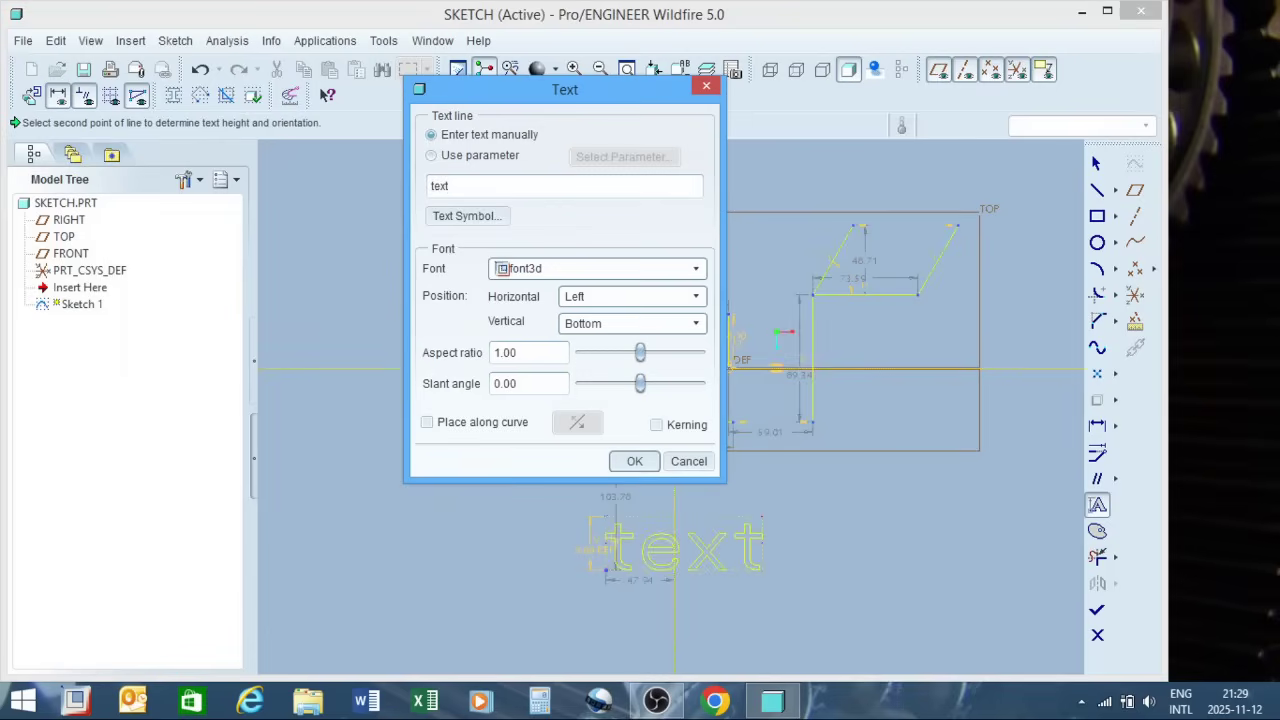
click(637, 462)
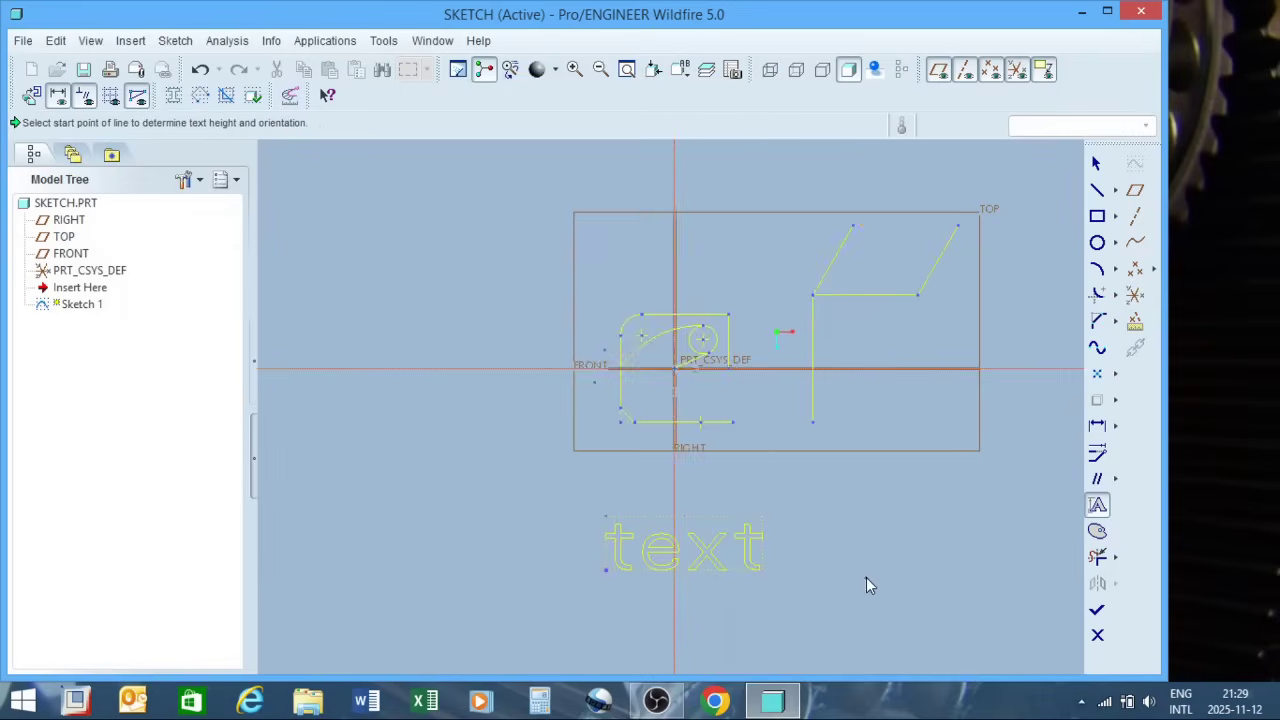
Step: Try to edit the text's reference height dimension, and delete that reference dimension
scroll(754, 604, down, 2)
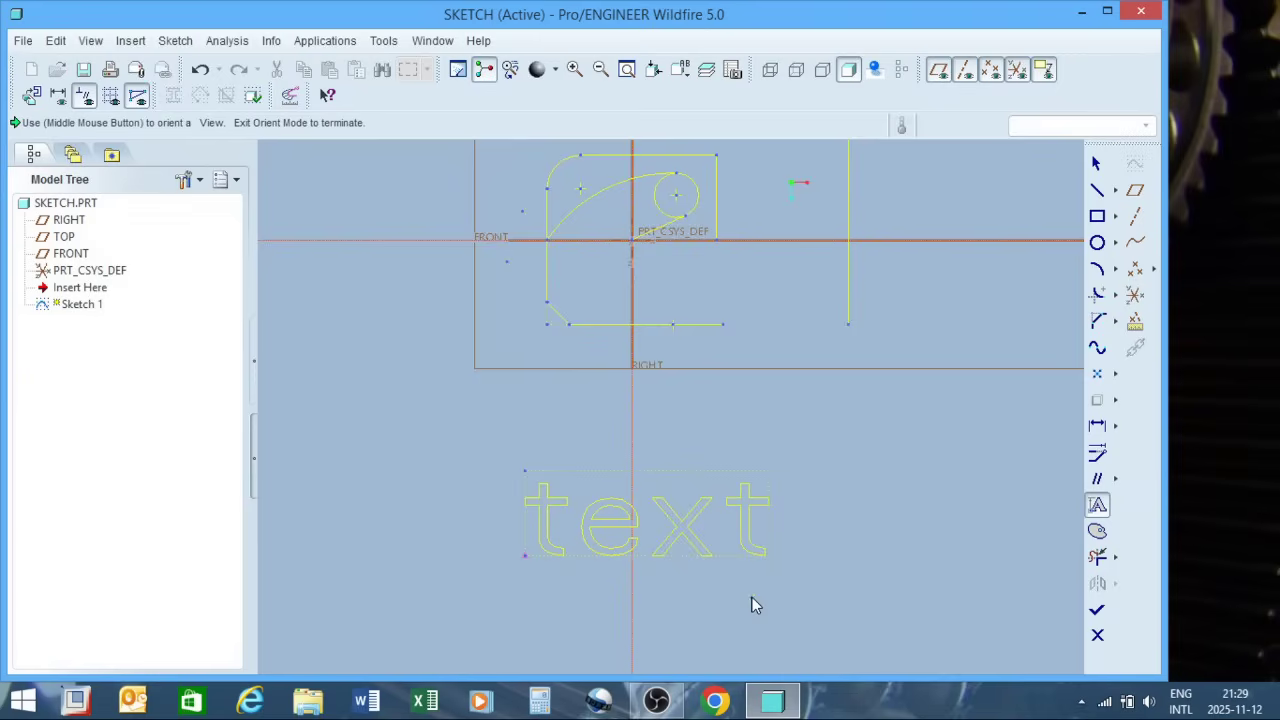
click(1098, 165)
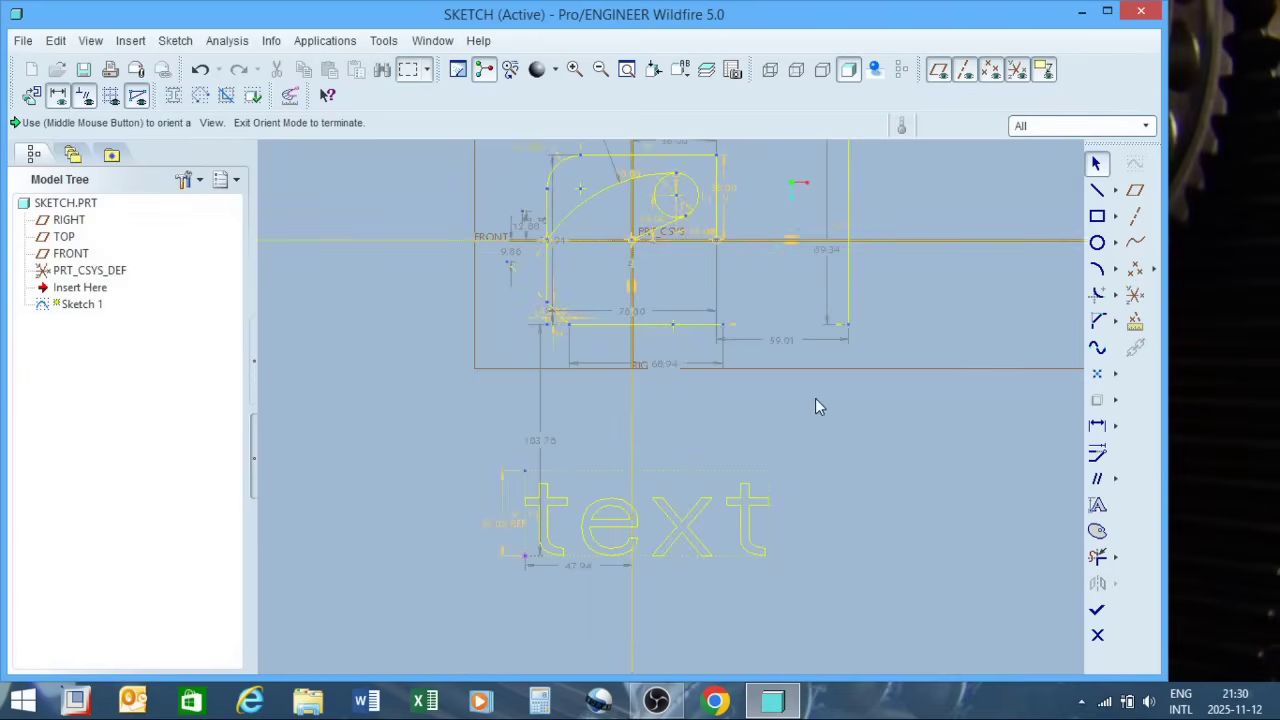
double_click(502, 528)
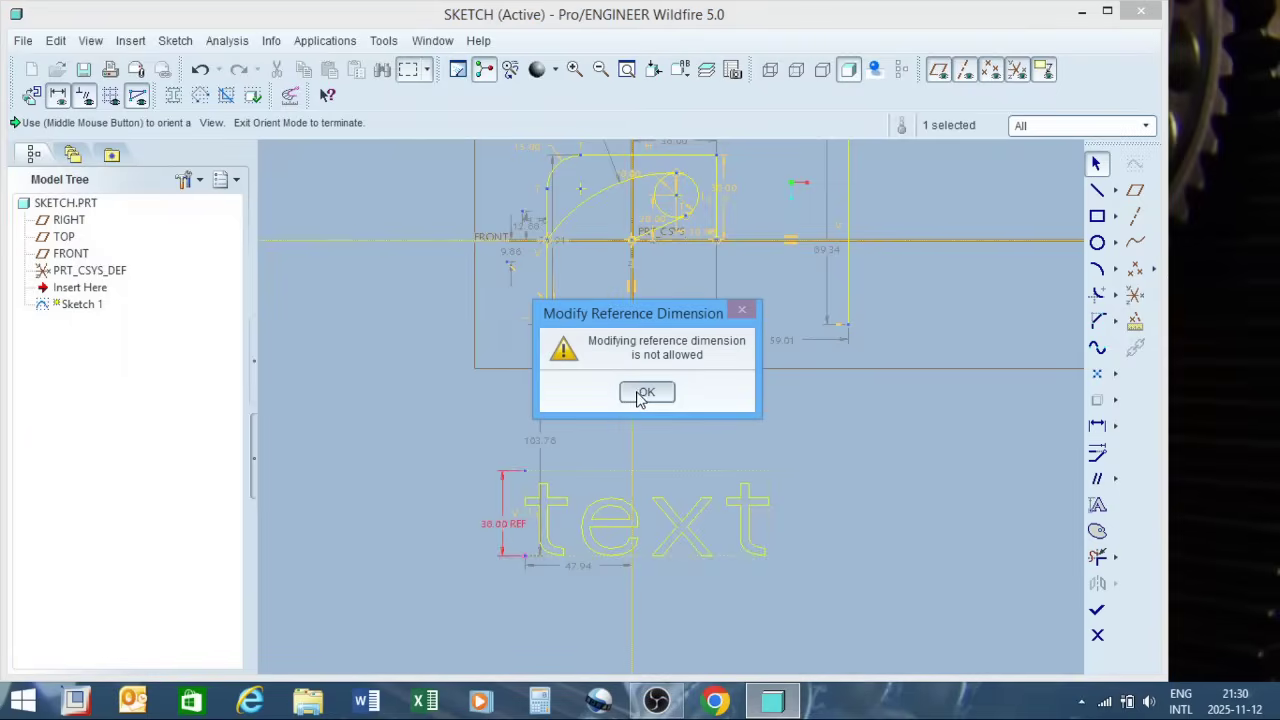
click(641, 393)
right_click(494, 524)
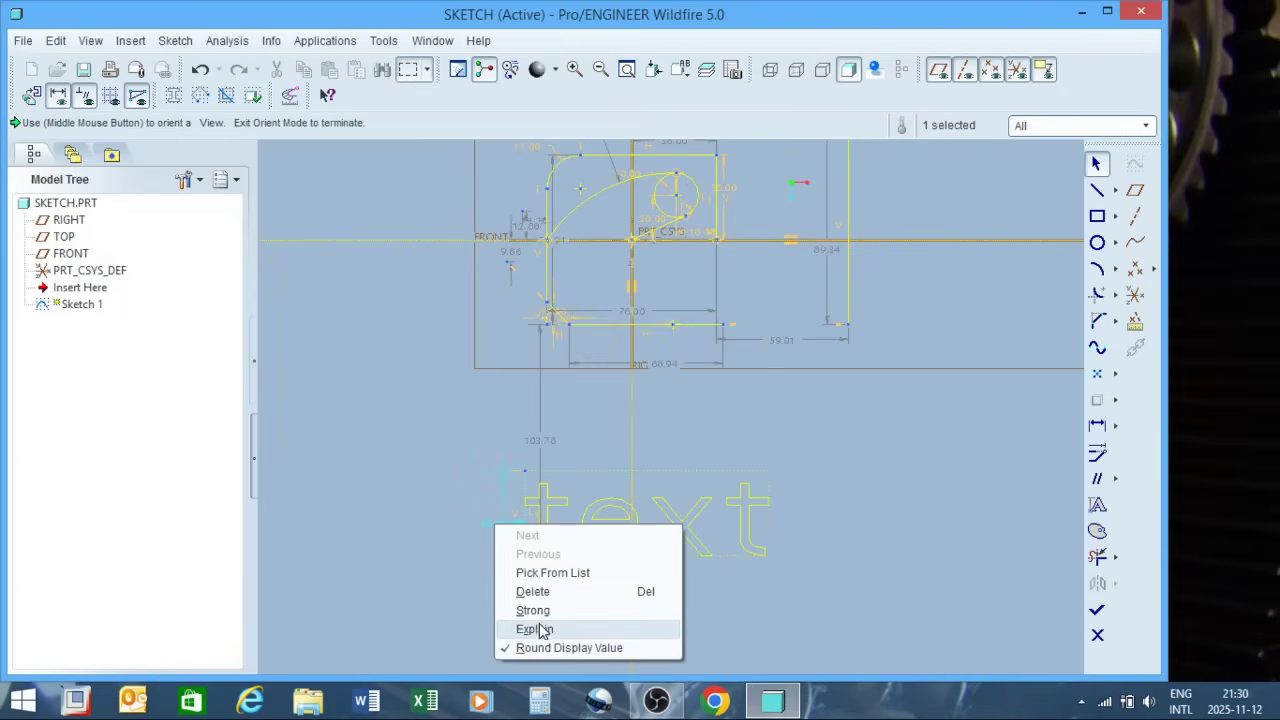
click(537, 592)
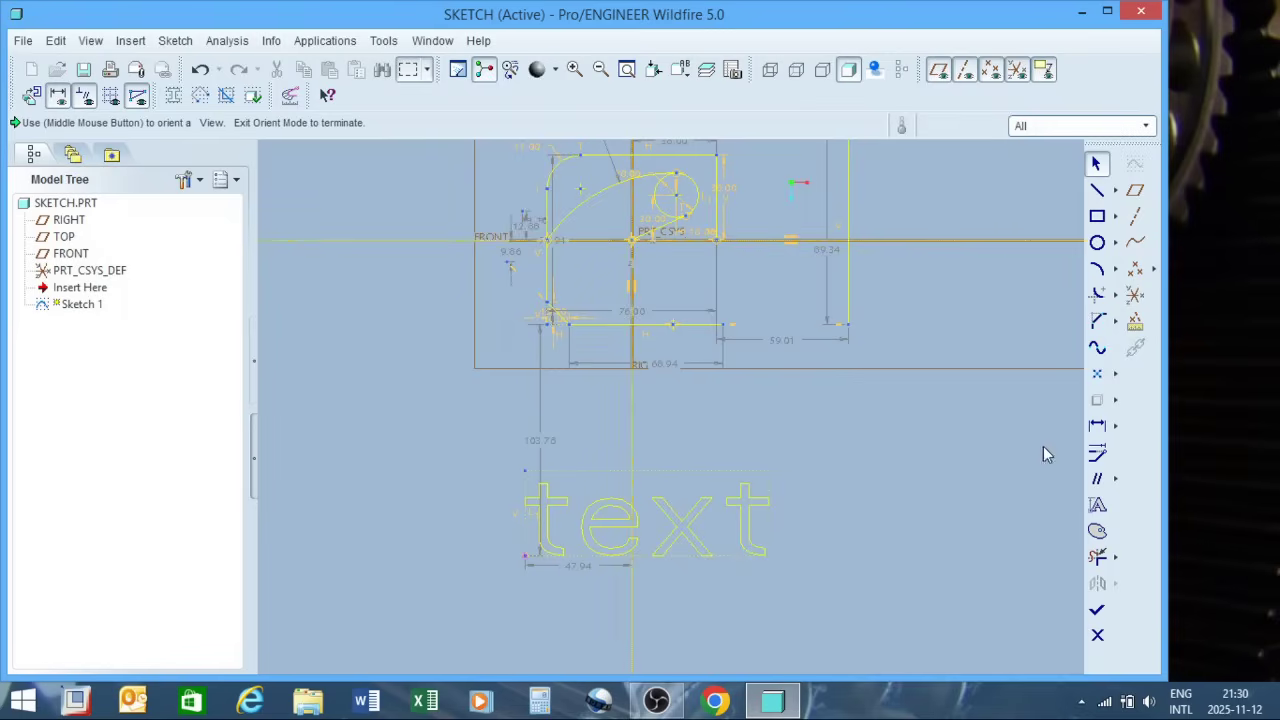
Step: Dimension the text's height line and resolve the conflict by deleting the Equal lengths constraint
click(1099, 428)
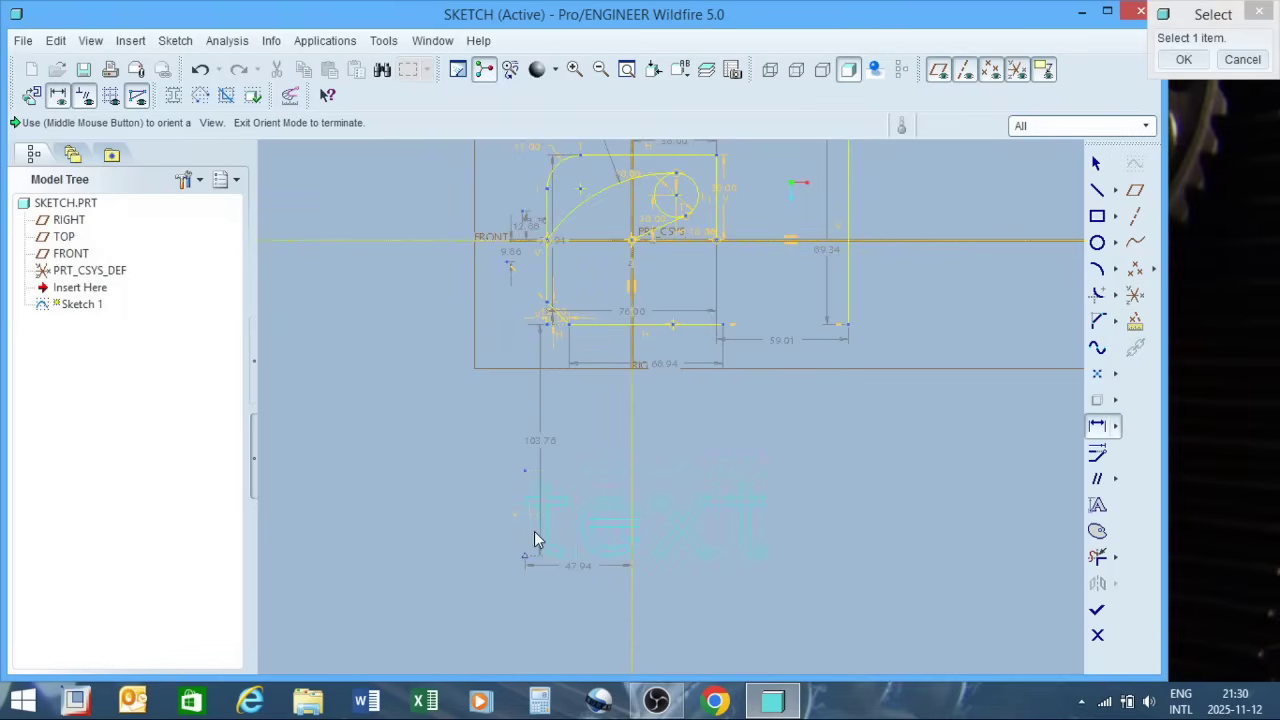
click(502, 528)
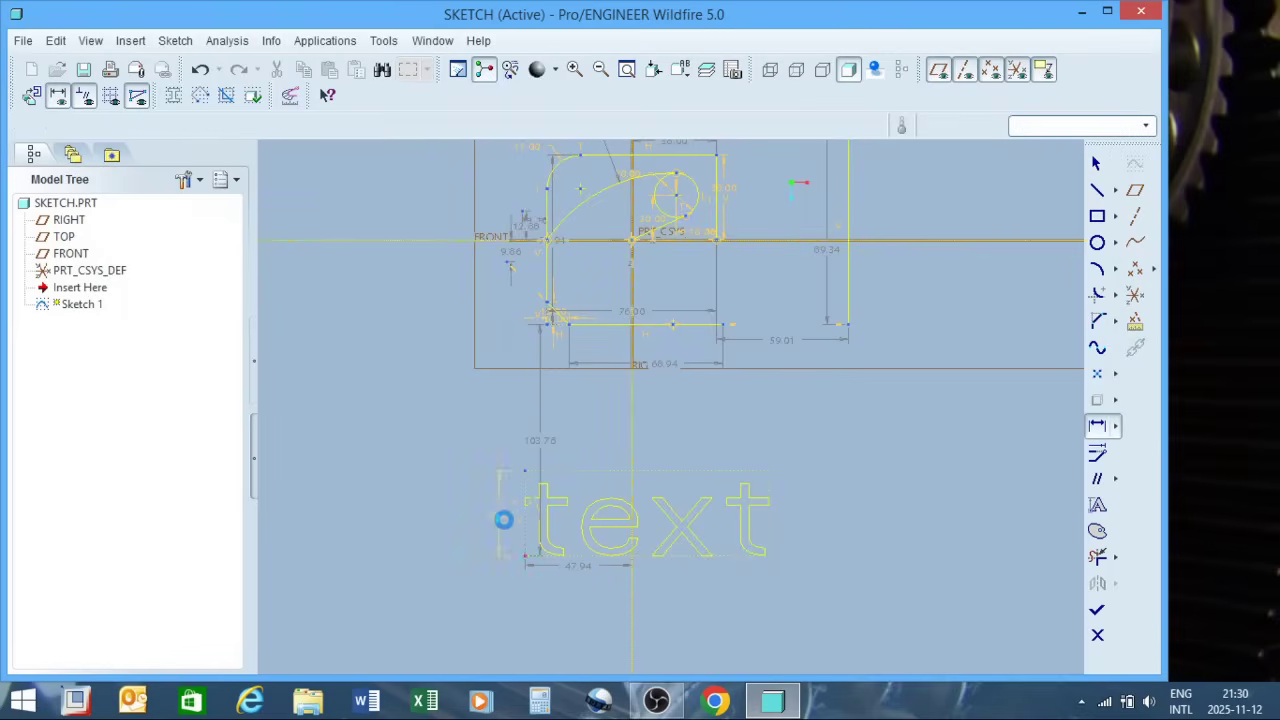
middle_click(500, 516)
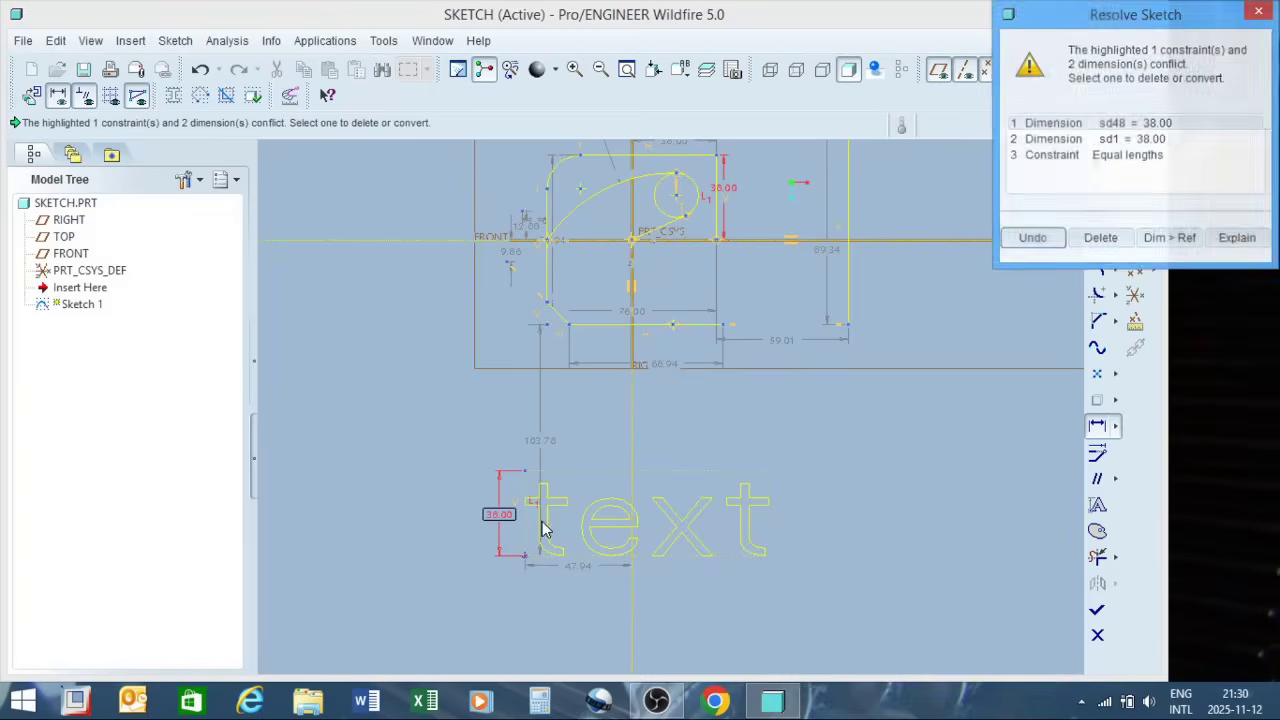
click(1152, 157)
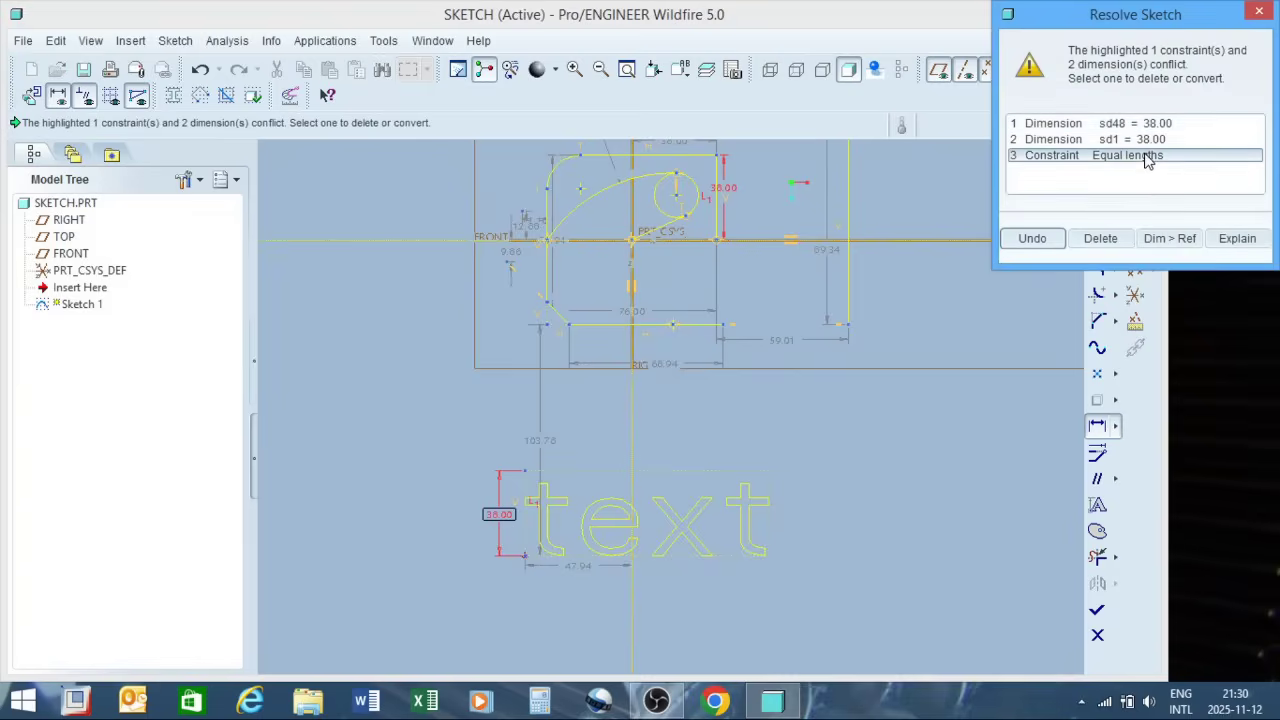
click(1100, 238)
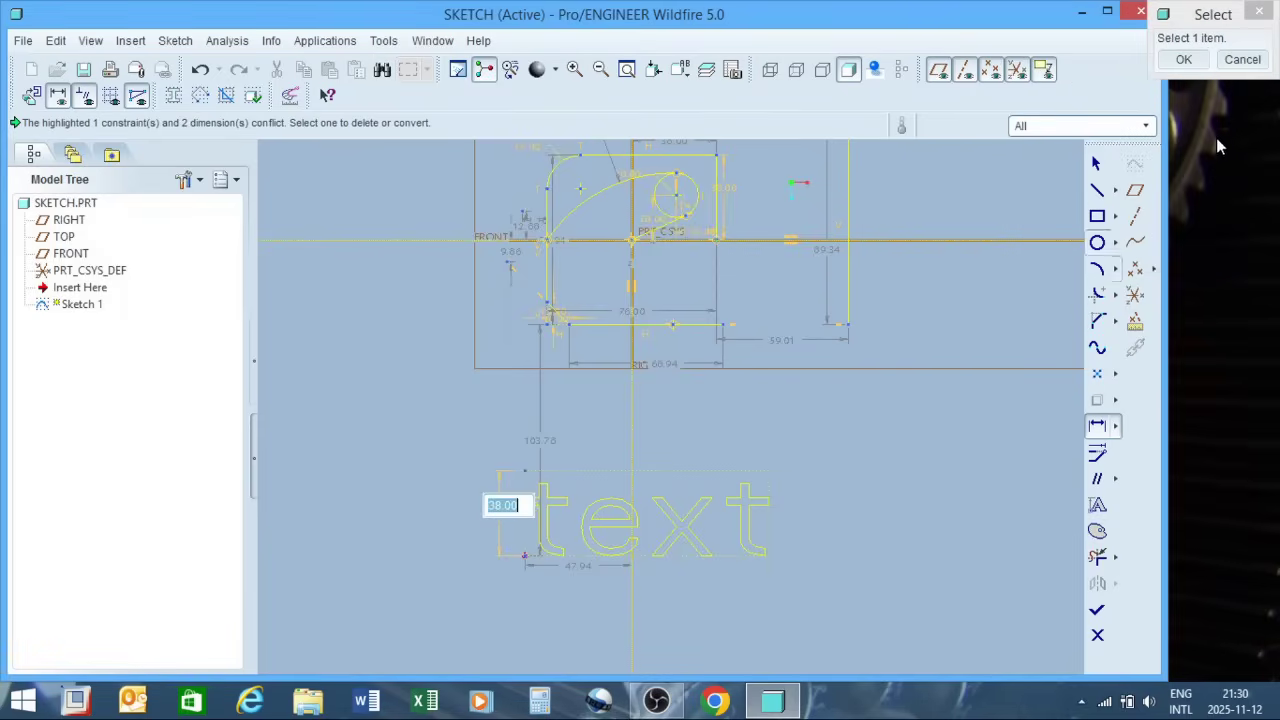
click(1243, 60)
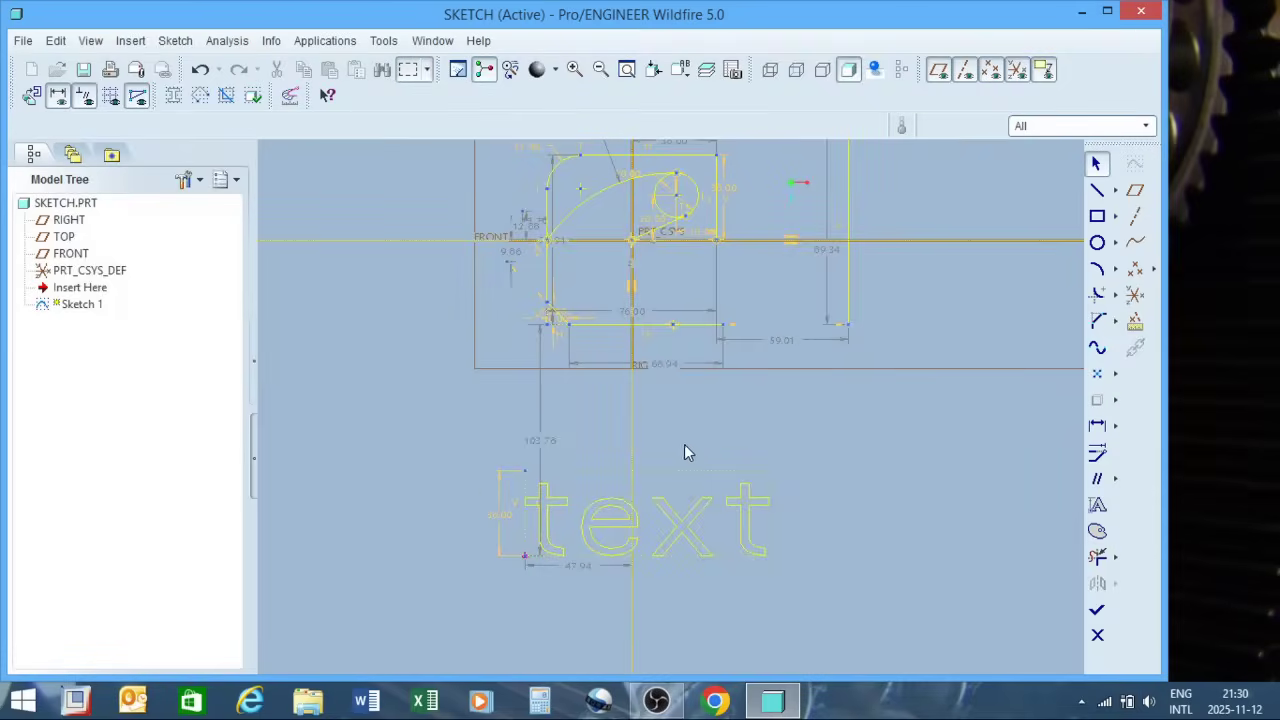
Step: Set the text's height dimension to 25
click(504, 524)
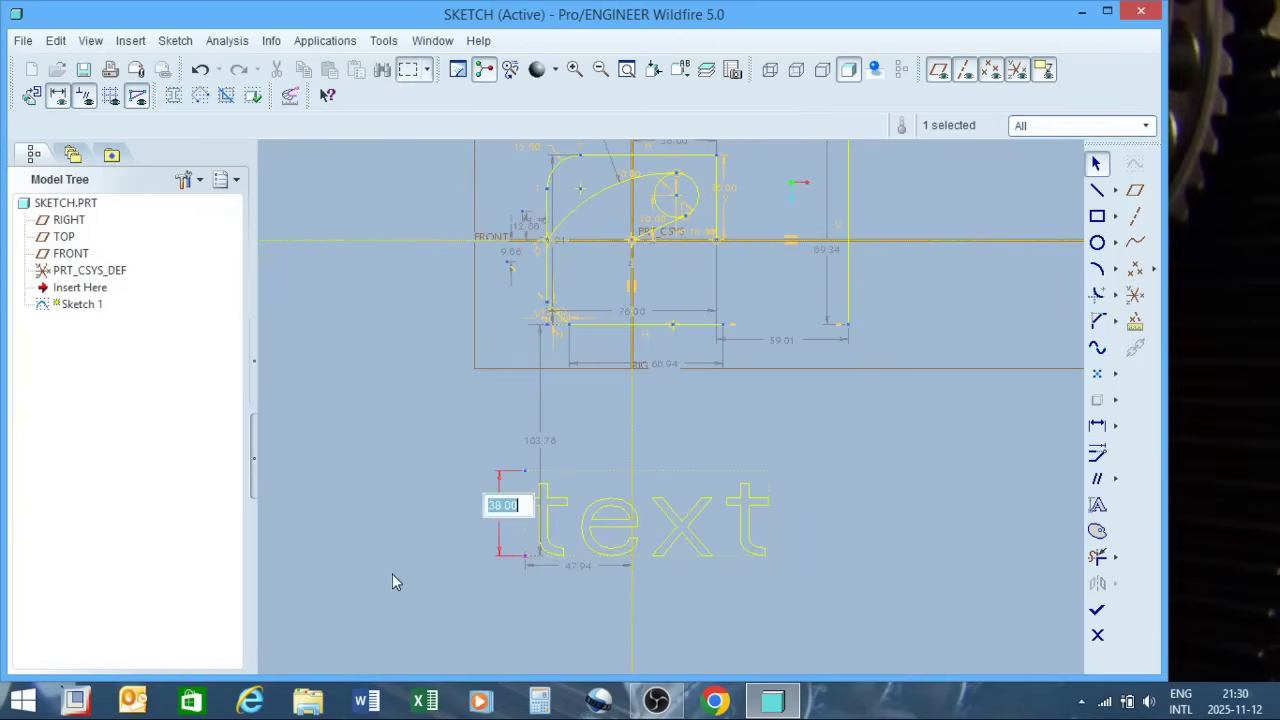
text(25)
key(Return)
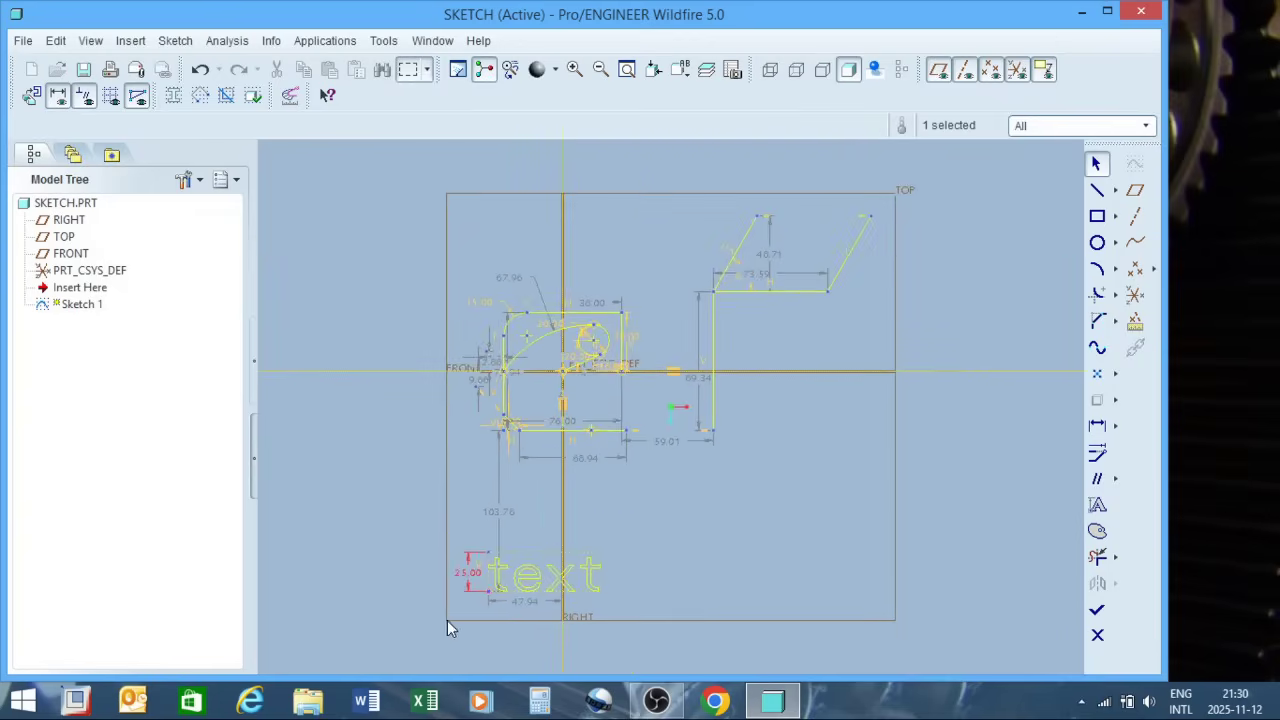
Step: Move the text to about 65 below the profile's bottom line and 32 from the vertical reference, shortening its height to about 23
scroll(462, 625, down, 3)
scroll(458, 634, down, 1)
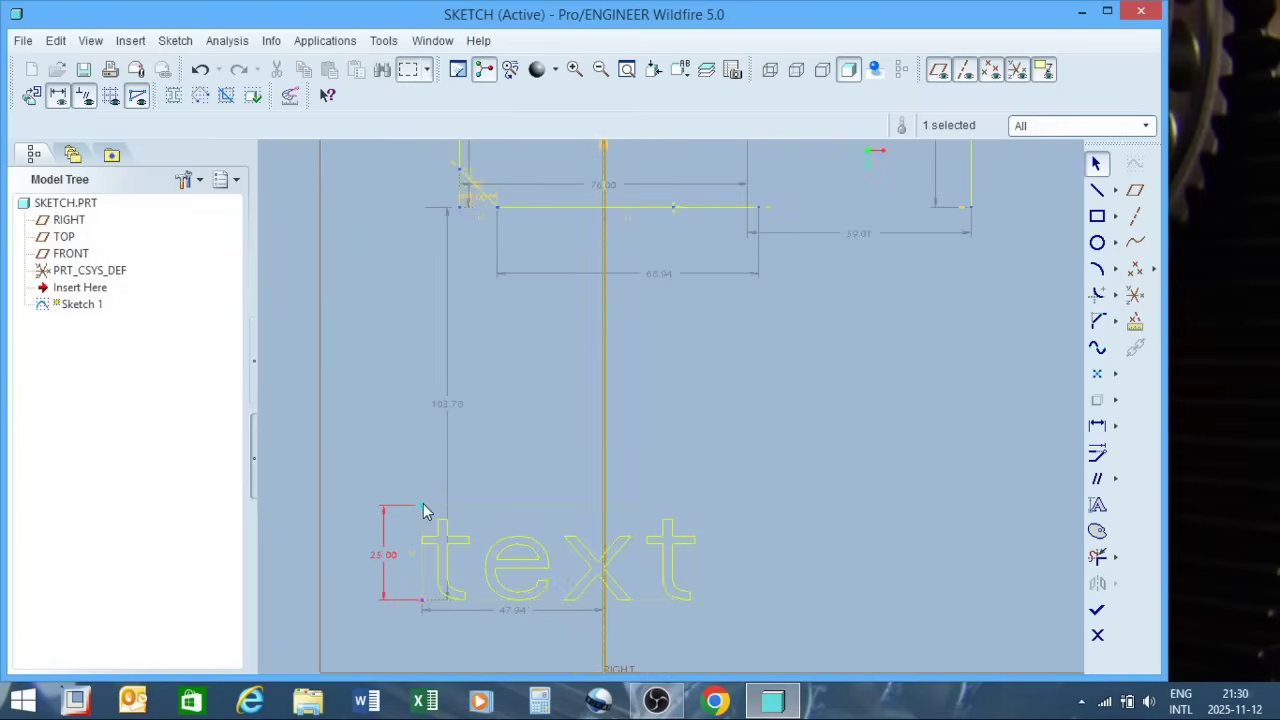
mouse_move(423, 511)
mouse_down()
mouse_move(426, 528)
mouse_move(493, 477)
mouse_move(486, 371)
mouse_move(526, 349)
mouse_move(517, 371)
mouse_move(482, 366)
mouse_up()
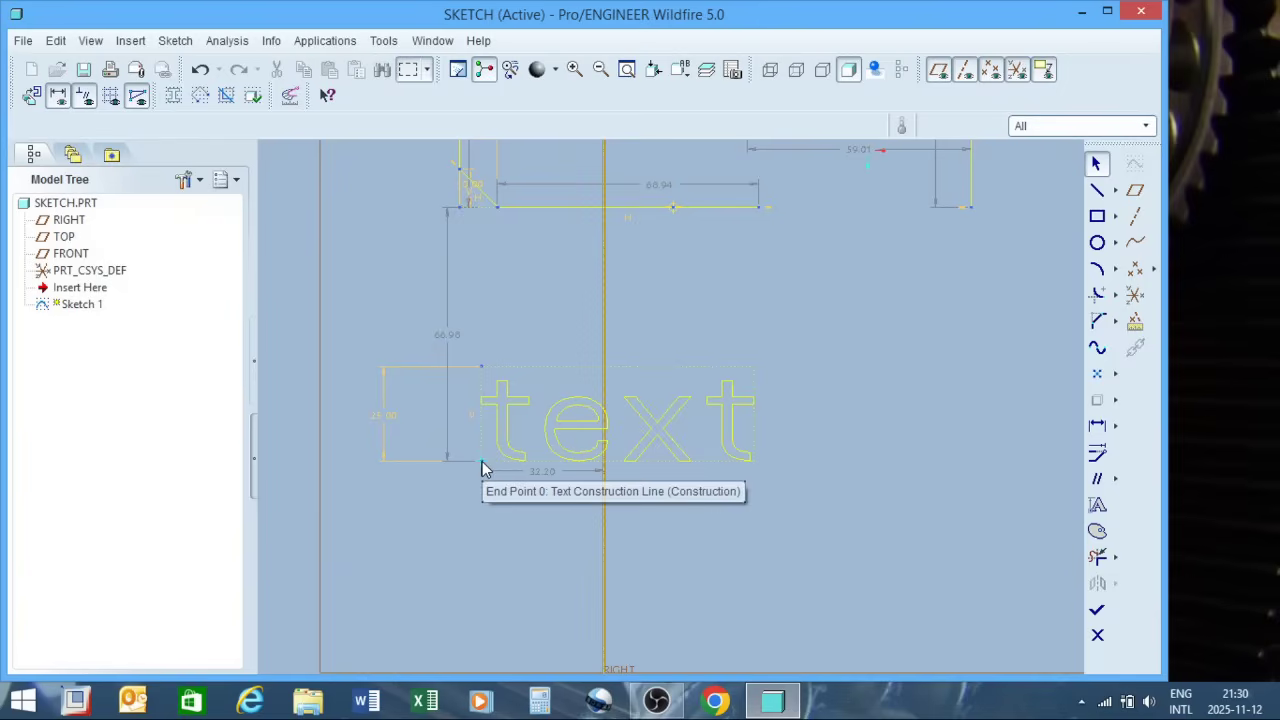
mouse_move(482, 463)
mouse_down()
mouse_move(490, 425)
mouse_move(483, 490)
mouse_move(482, 453)
mouse_up()
Step: Restore the moved text's height to 25 by editing its height dimension
double_click(389, 413)
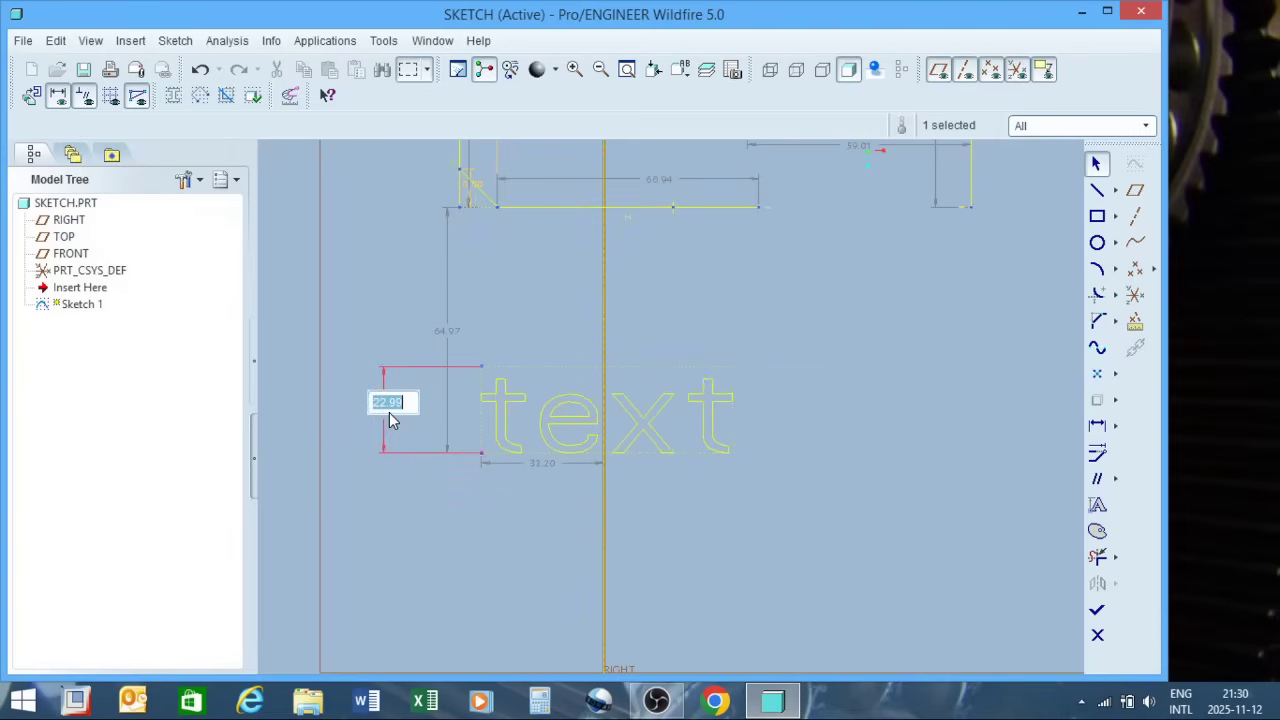
text(23)
key(Return)
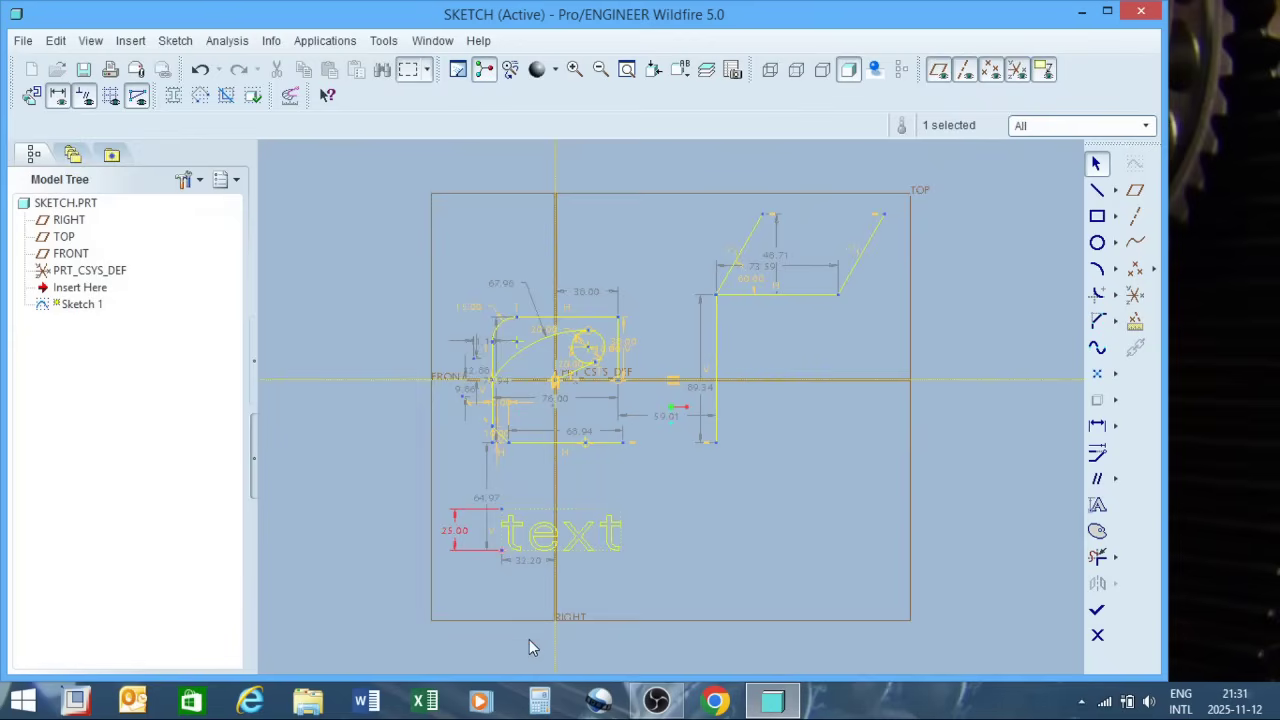
Step: Examine the line style properties of the sketch text, including line fonts, preset styles and copying from an existing line
click(548, 524)
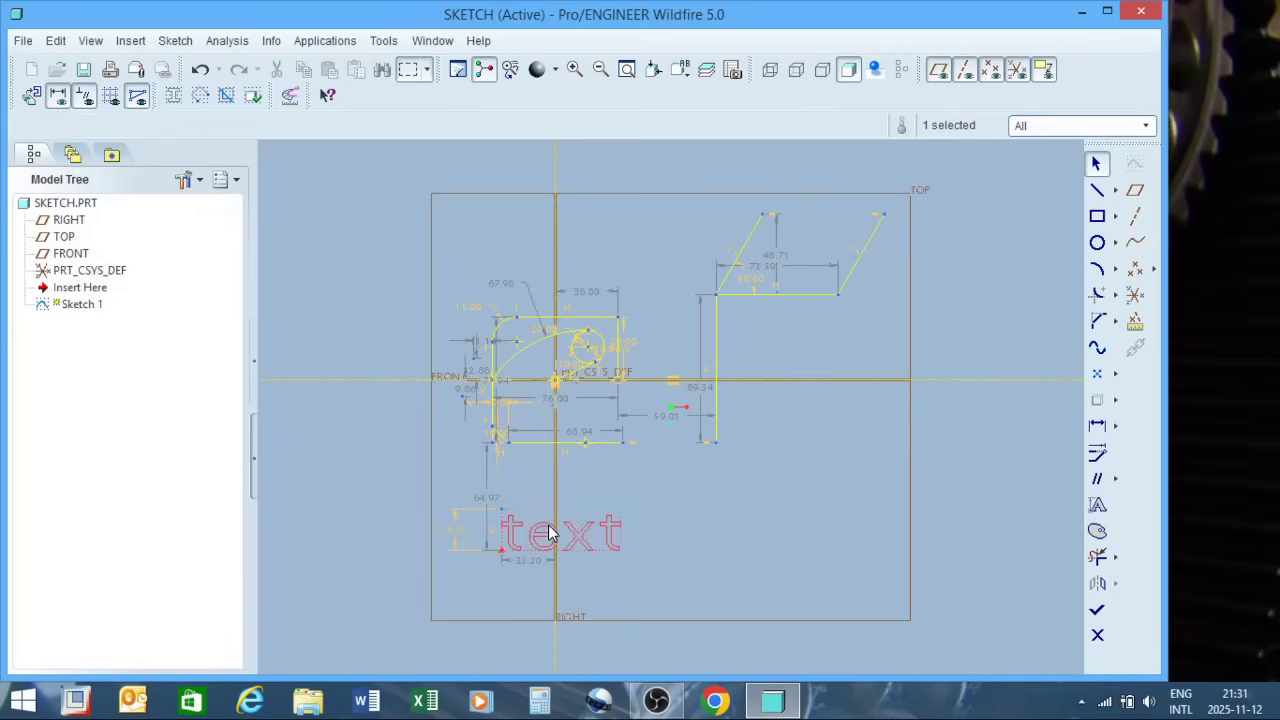
right_click(548, 524)
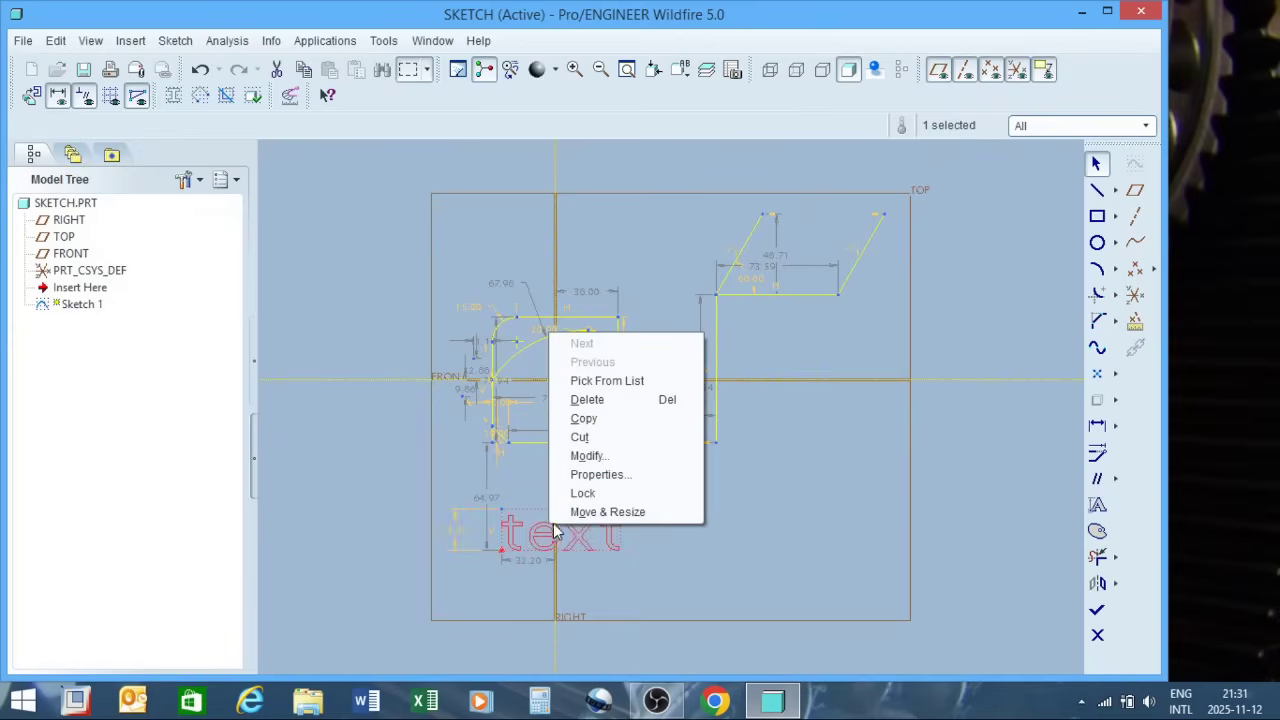
click(603, 478)
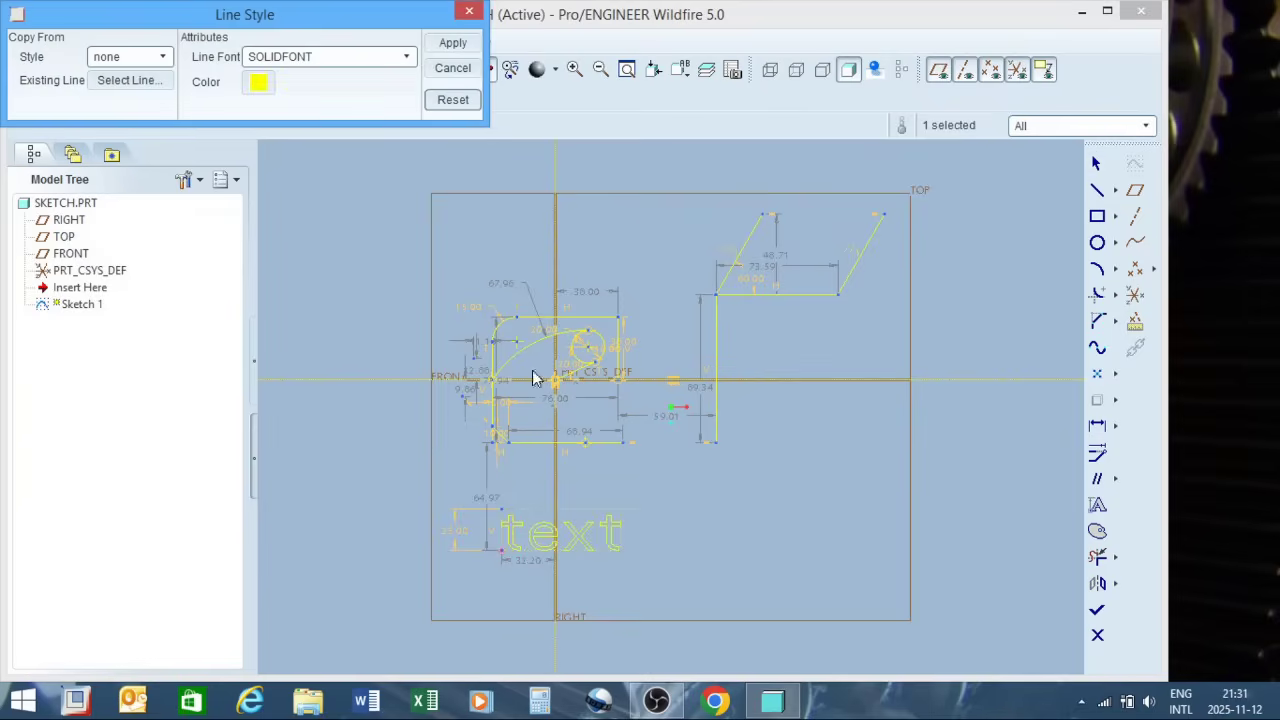
click(406, 57)
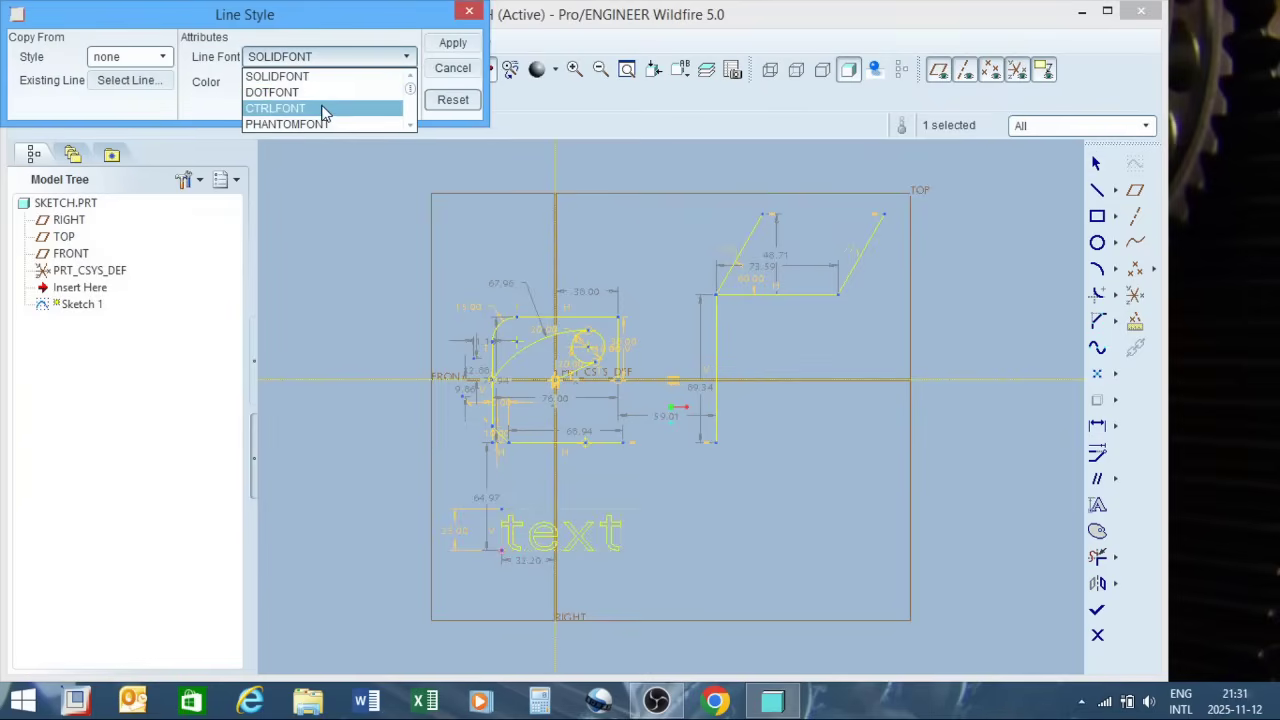
click(303, 60)
click(164, 57)
click(164, 58)
click(133, 80)
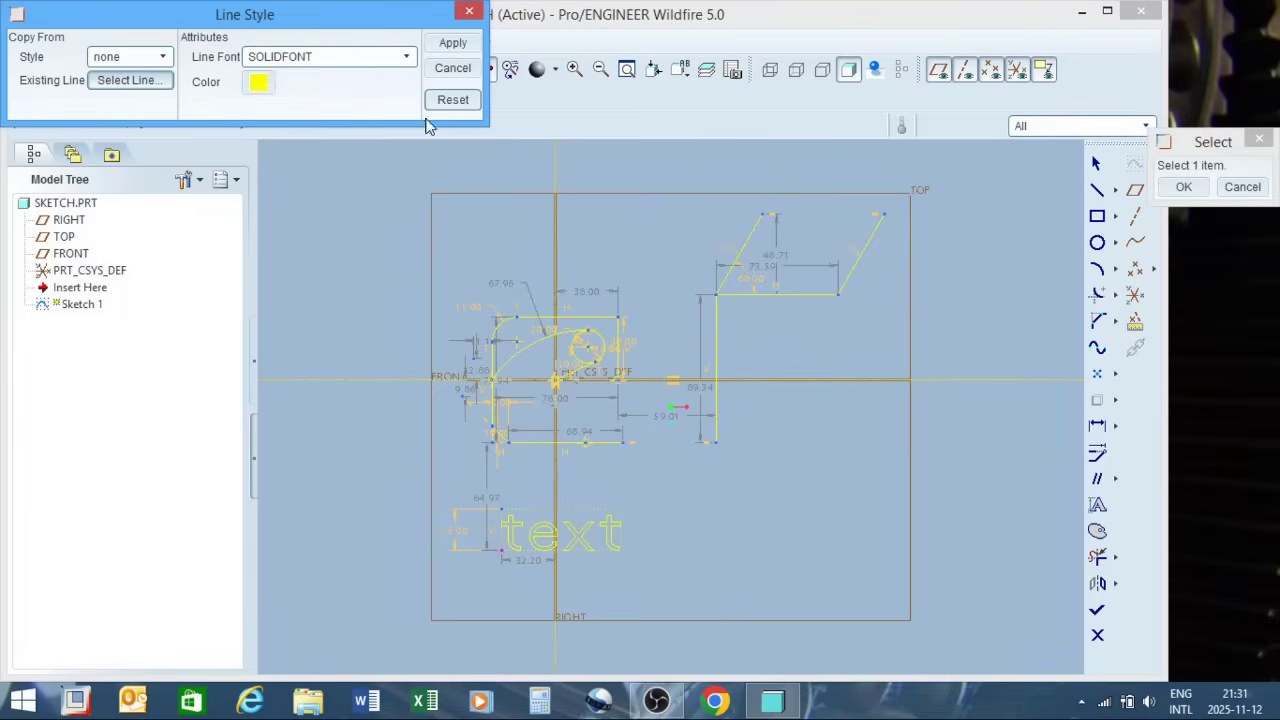
click(1242, 187)
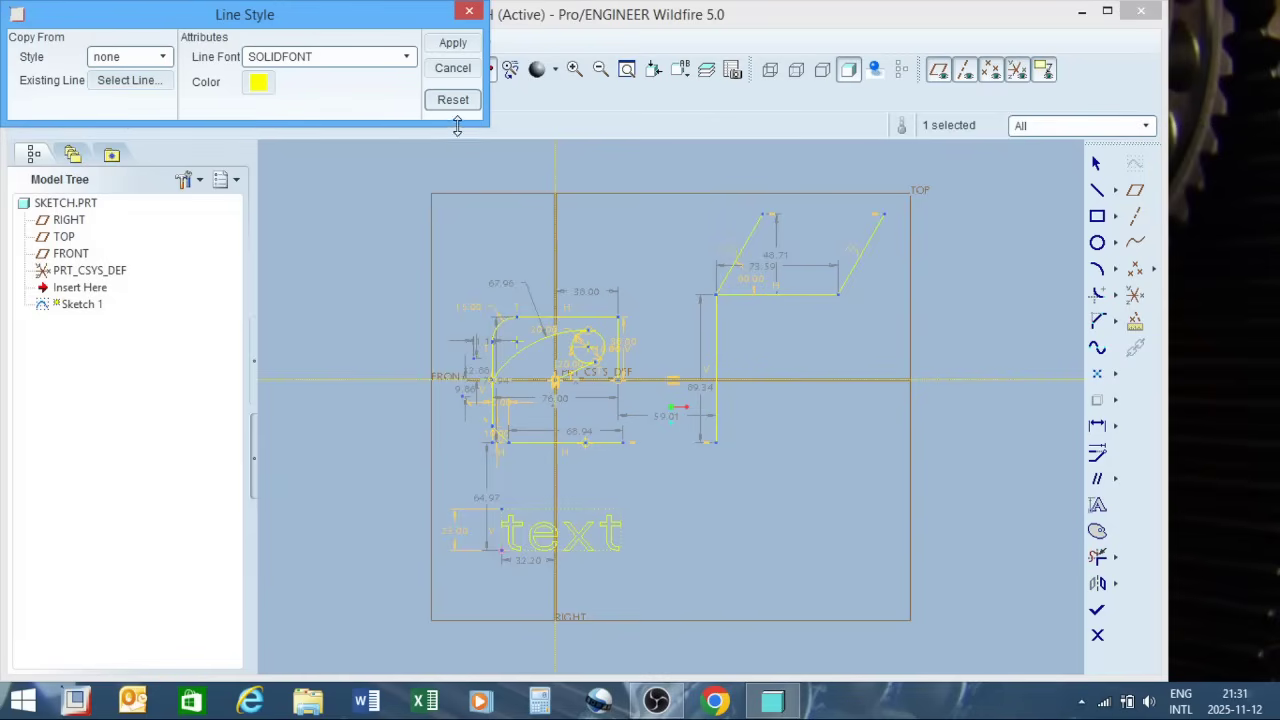
click(469, 14)
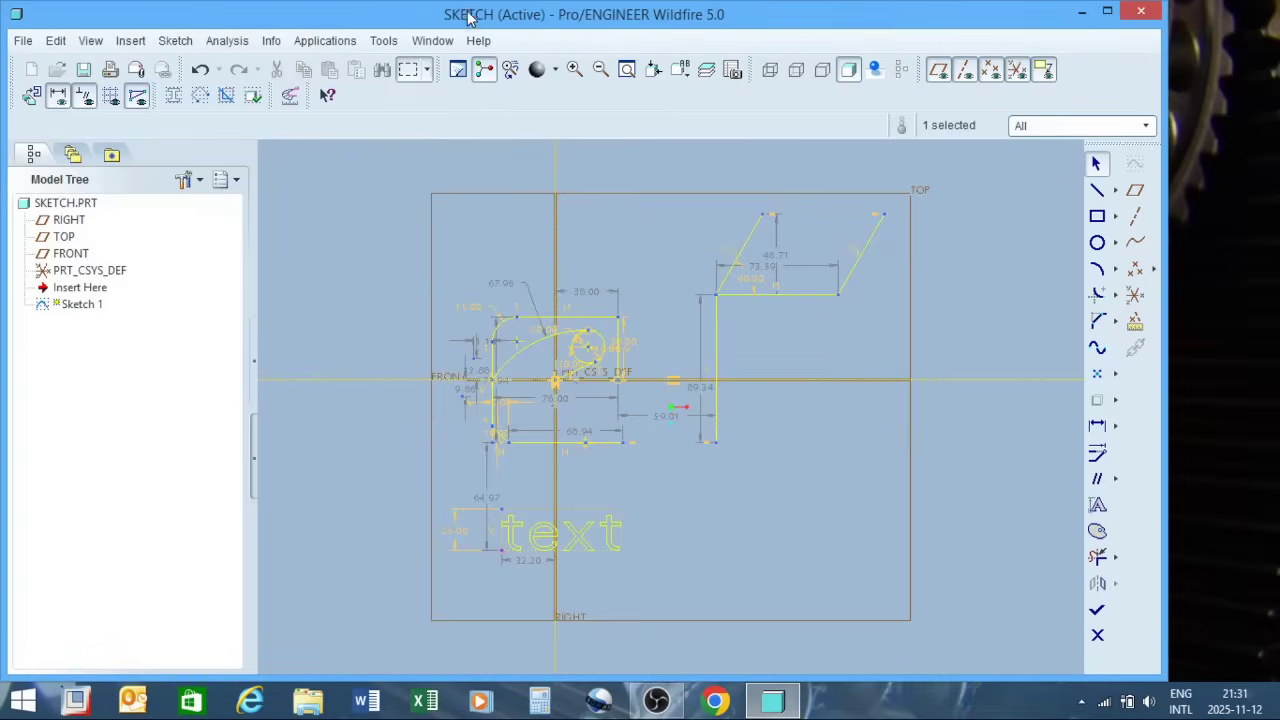
Step: Open the sketch text for modification and set its font to CG Times Bold
click(582, 541)
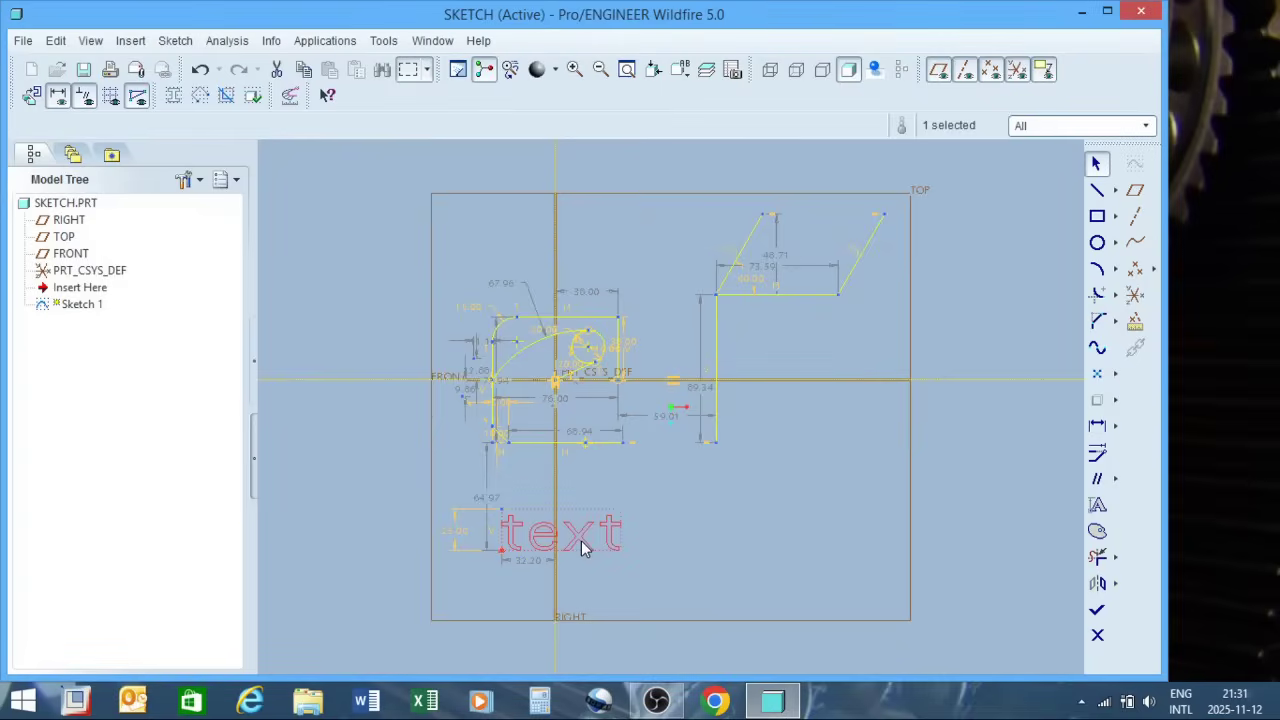
right_click(581, 540)
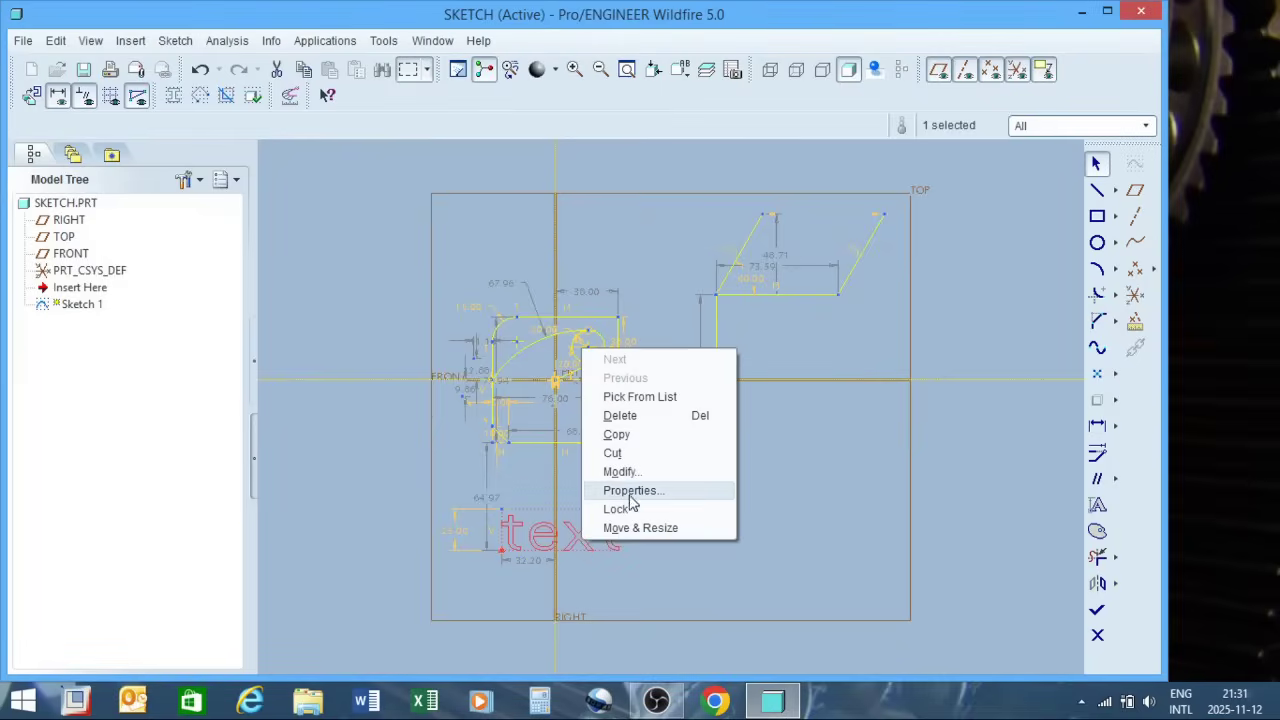
click(737, 577)
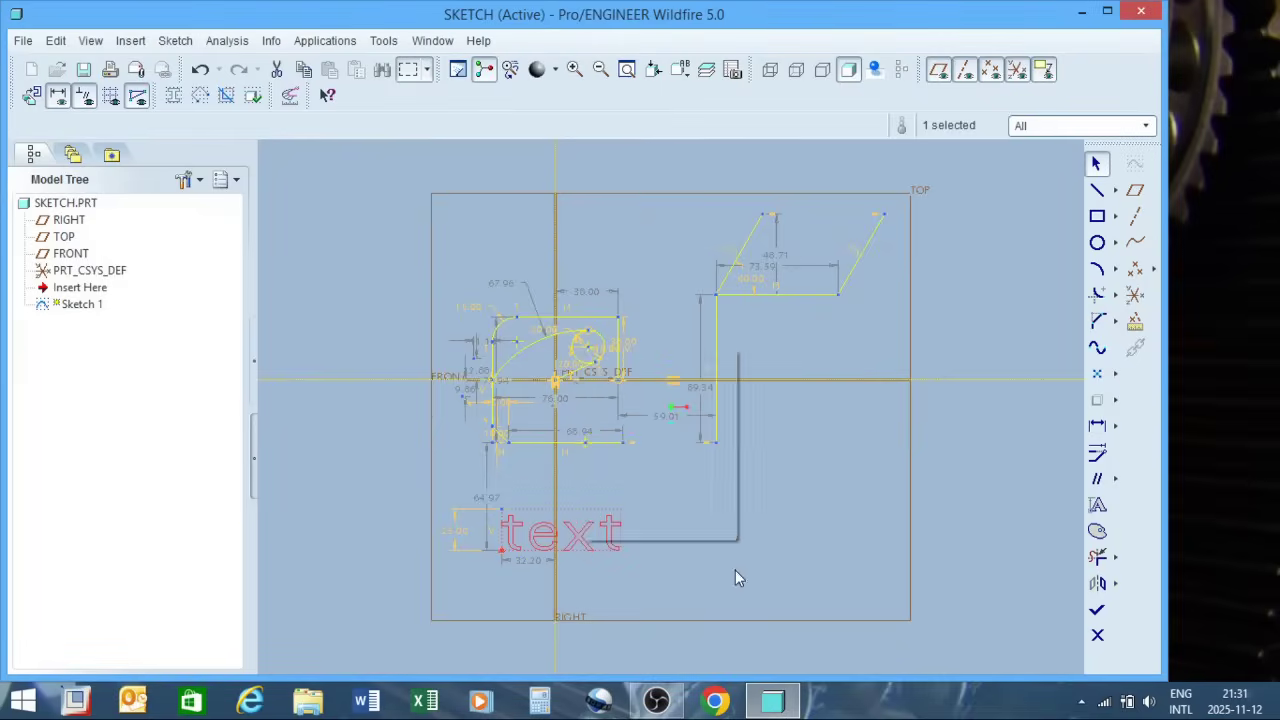
click(589, 559)
click(580, 542)
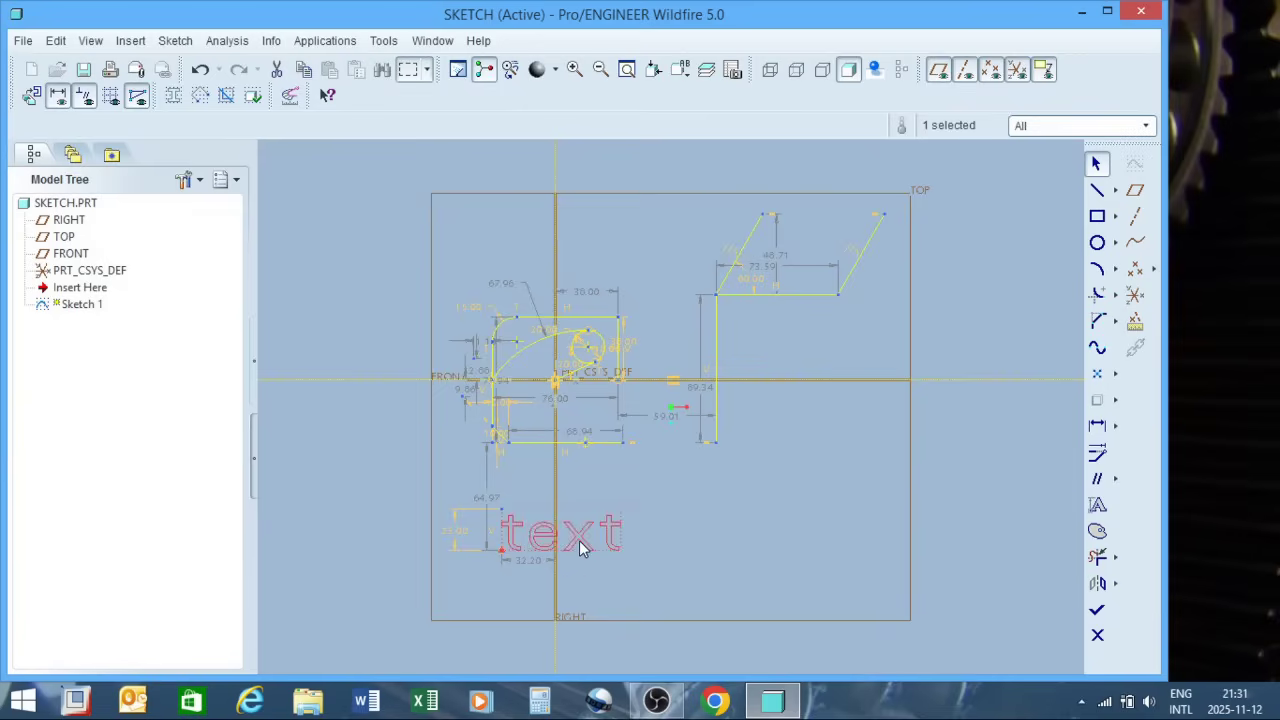
right_click(579, 540)
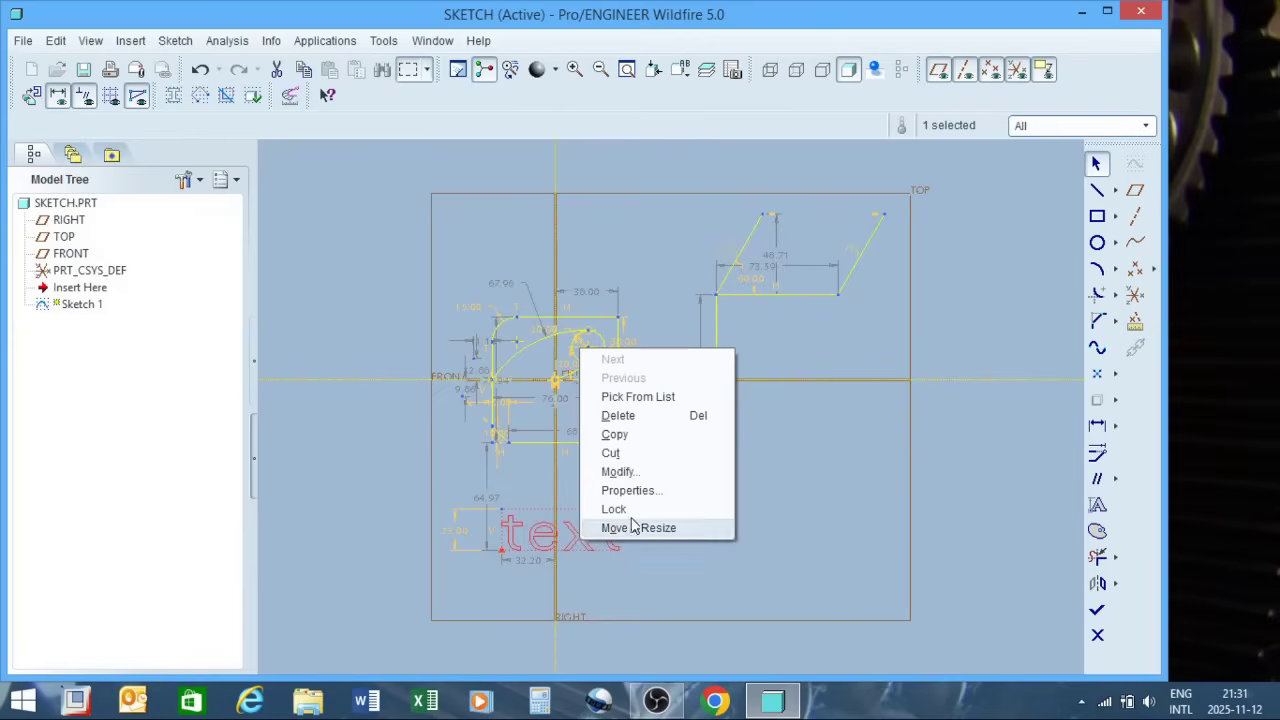
click(636, 474)
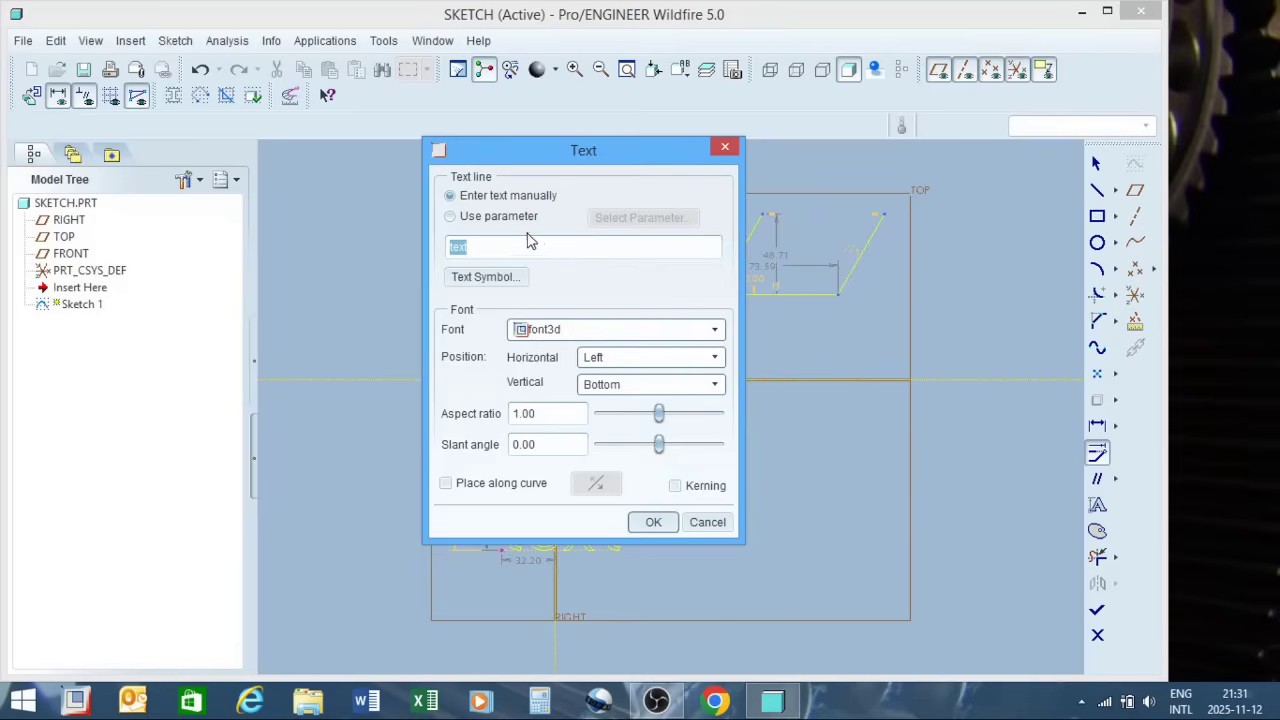
drag(537, 152, 476, 142)
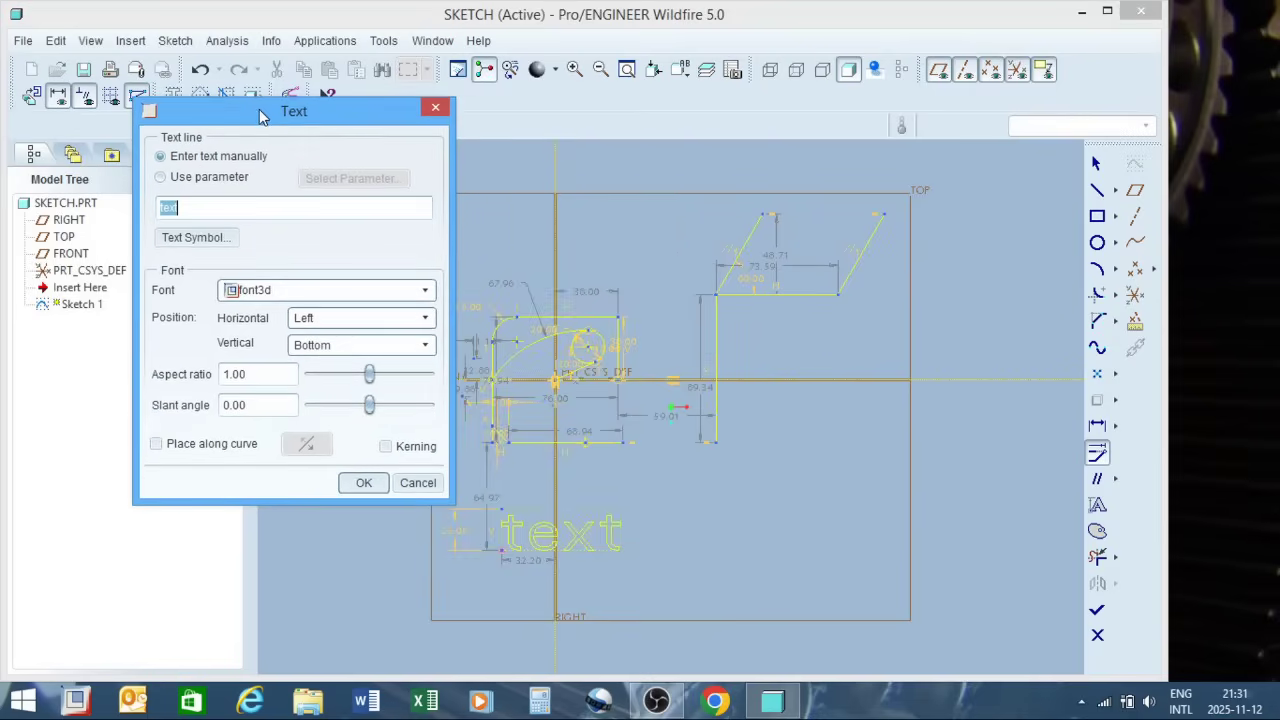
click(425, 290)
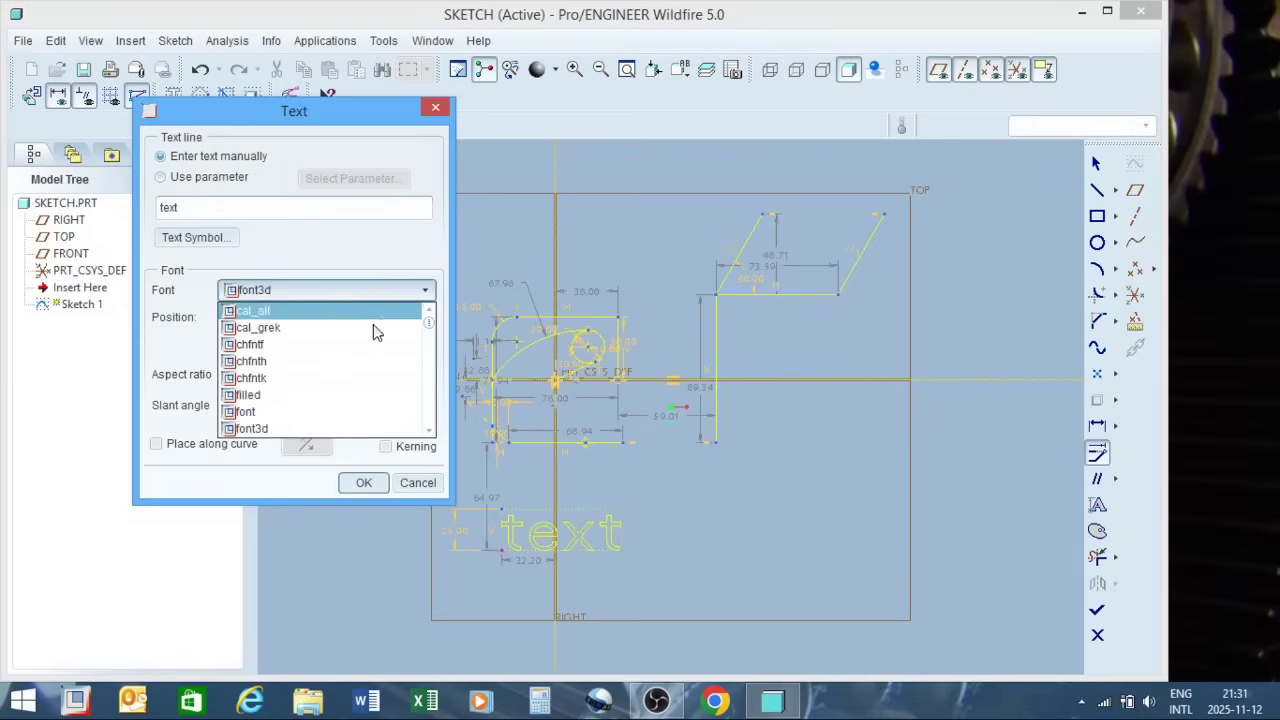
scroll(373, 362, down, 7)
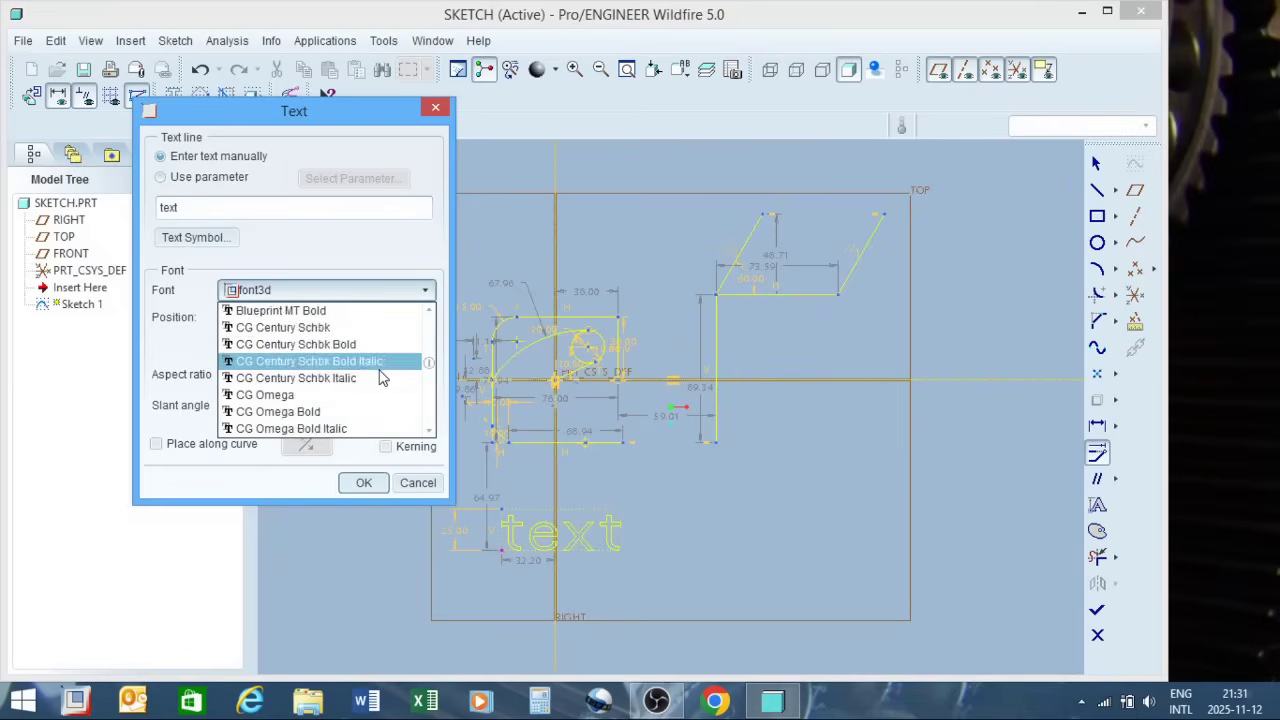
scroll(378, 377, down, 3)
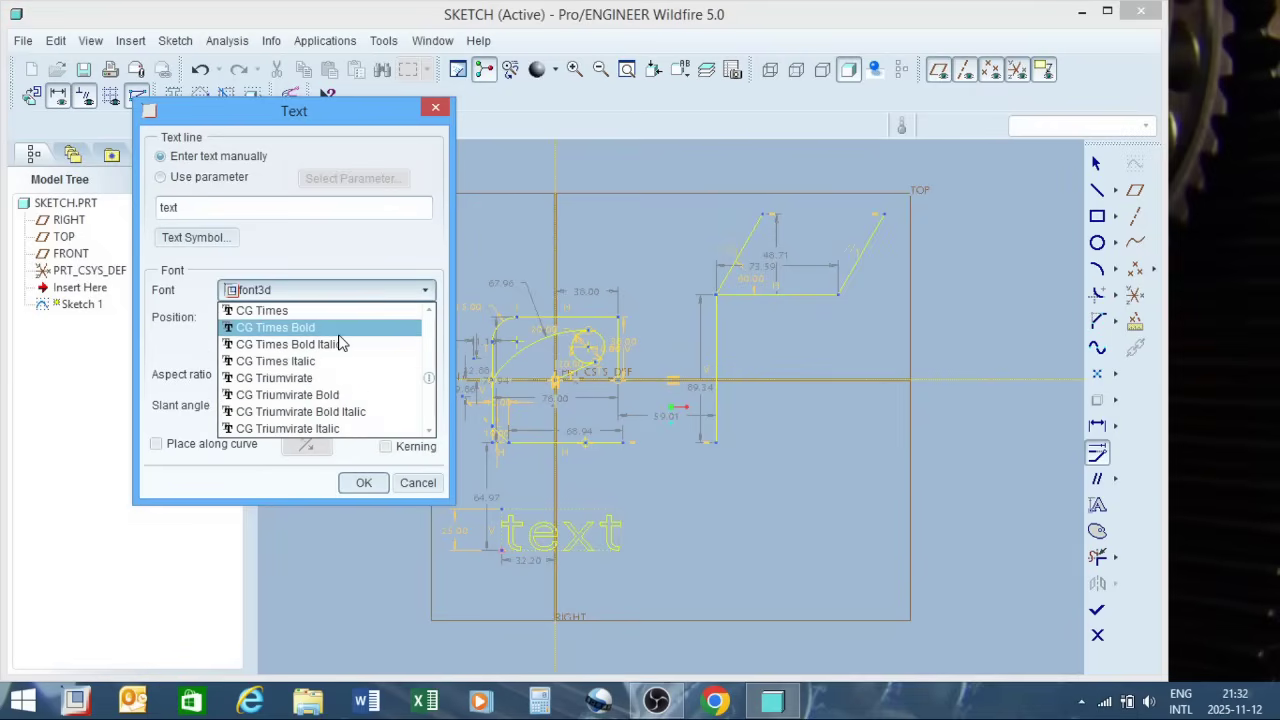
key(Escape)
Step: Try the Grotesque MT Bold font on the sketch text
click(425, 290)
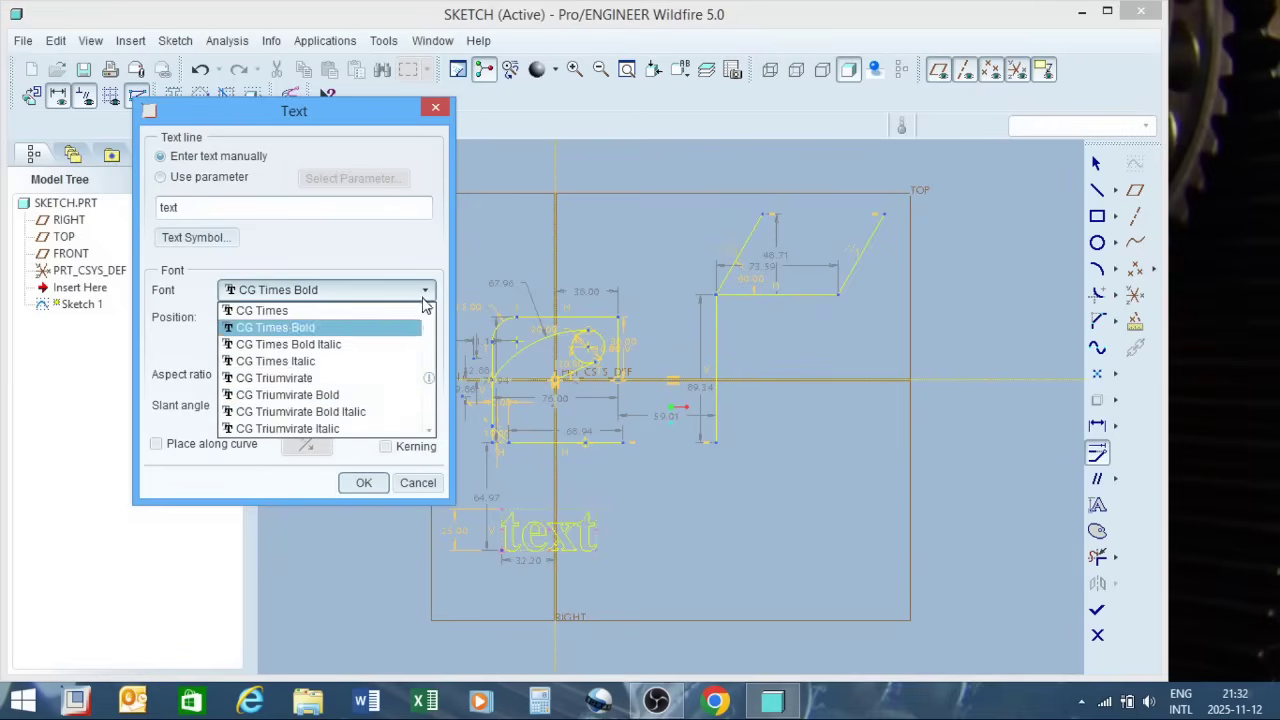
scroll(394, 389, down, 5)
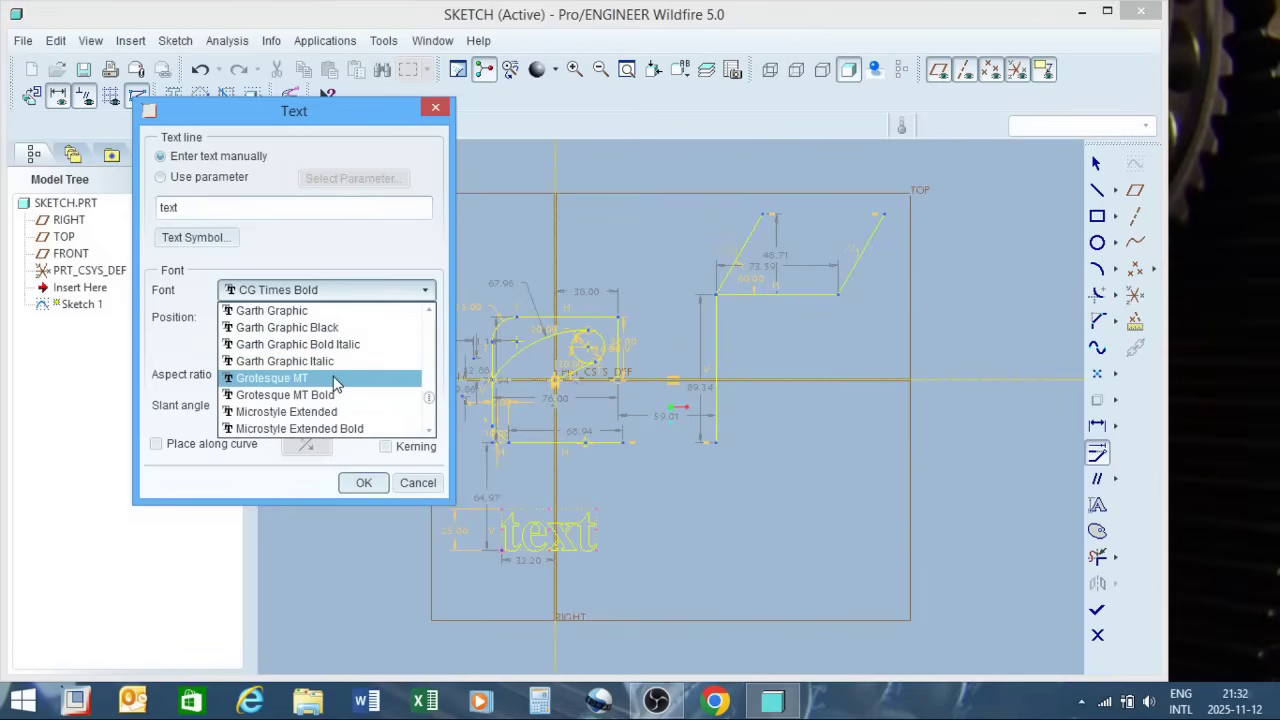
click(335, 396)
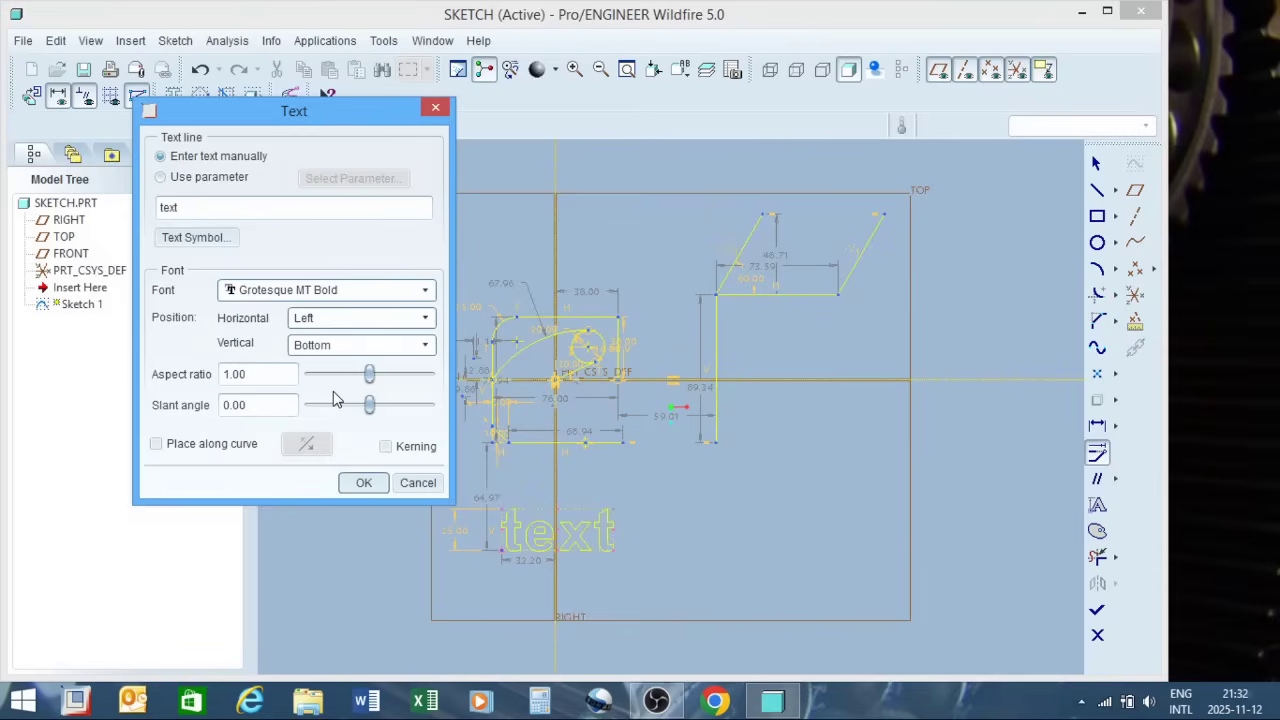
Step: Set the sketch text's font to Shannon
click(422, 290)
scroll(363, 364, down, 1)
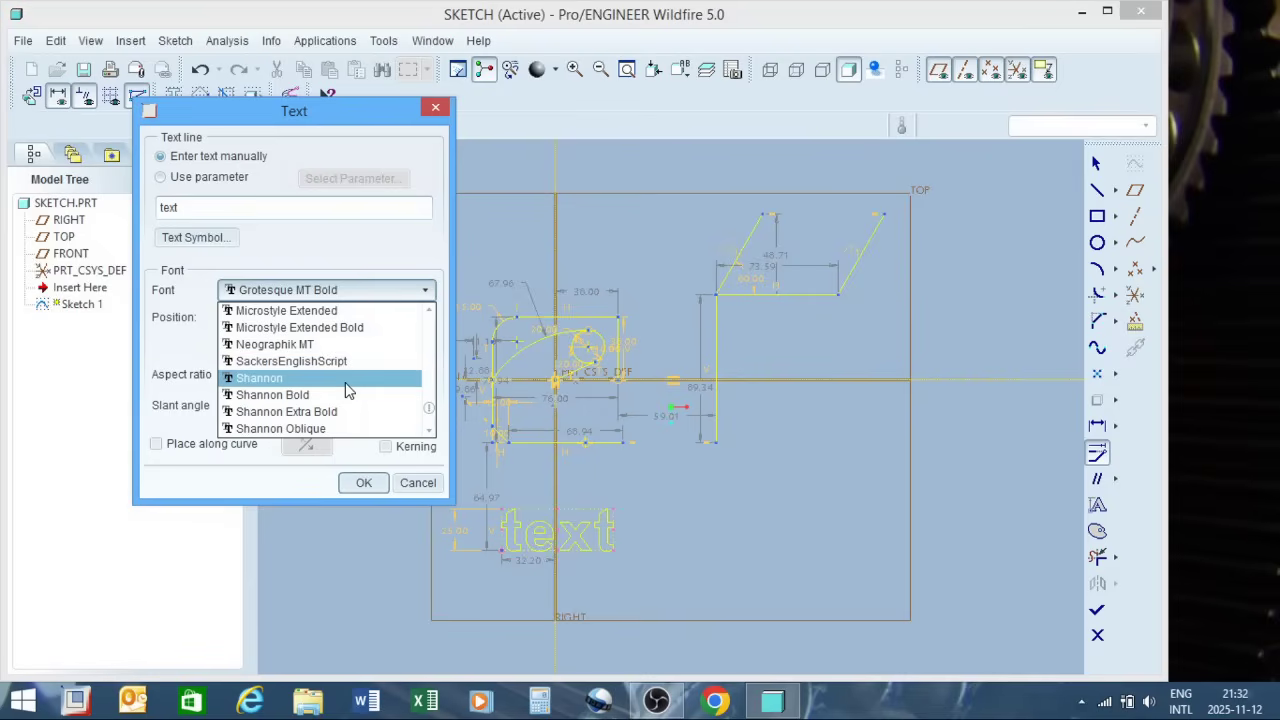
click(345, 380)
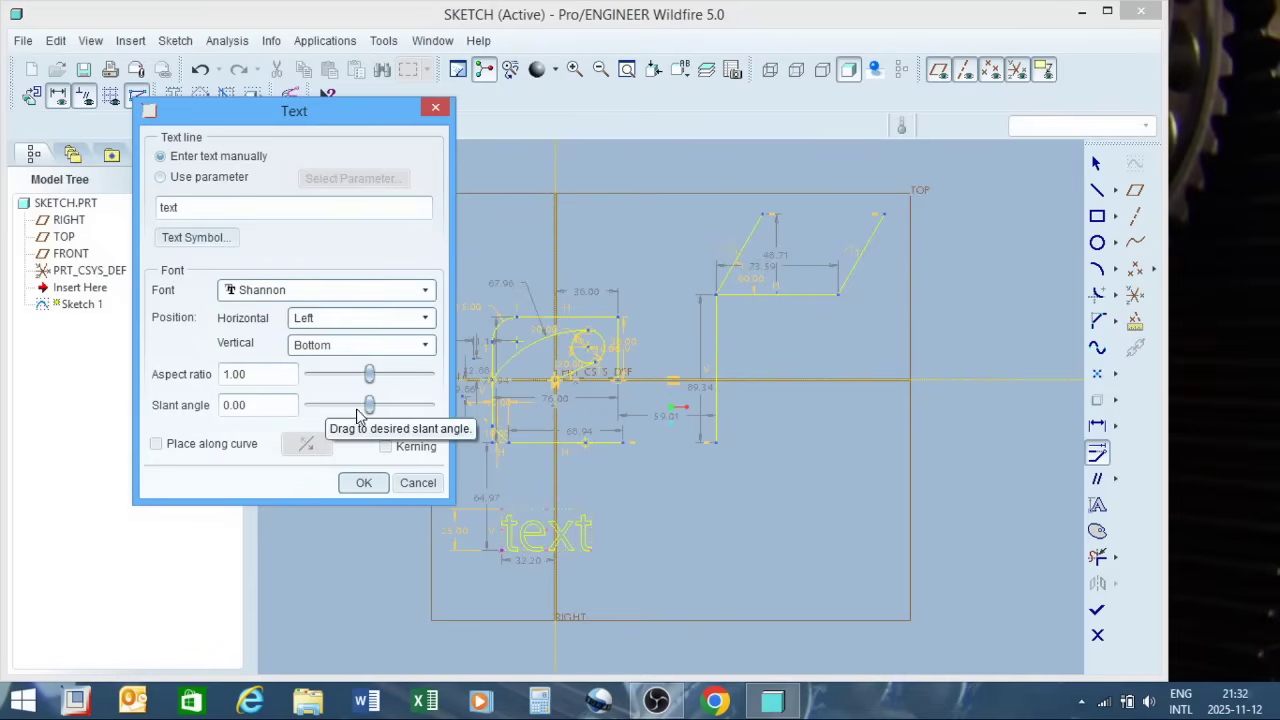
Step: Try an aspect ratio of 1.48 on the text, return it to 1.00 and accept the text changes
mouse_move(366, 406)
mouse_down()
mouse_move(344, 412)
mouse_move(404, 424)
mouse_move(349, 428)
mouse_move(370, 430)
mouse_up()
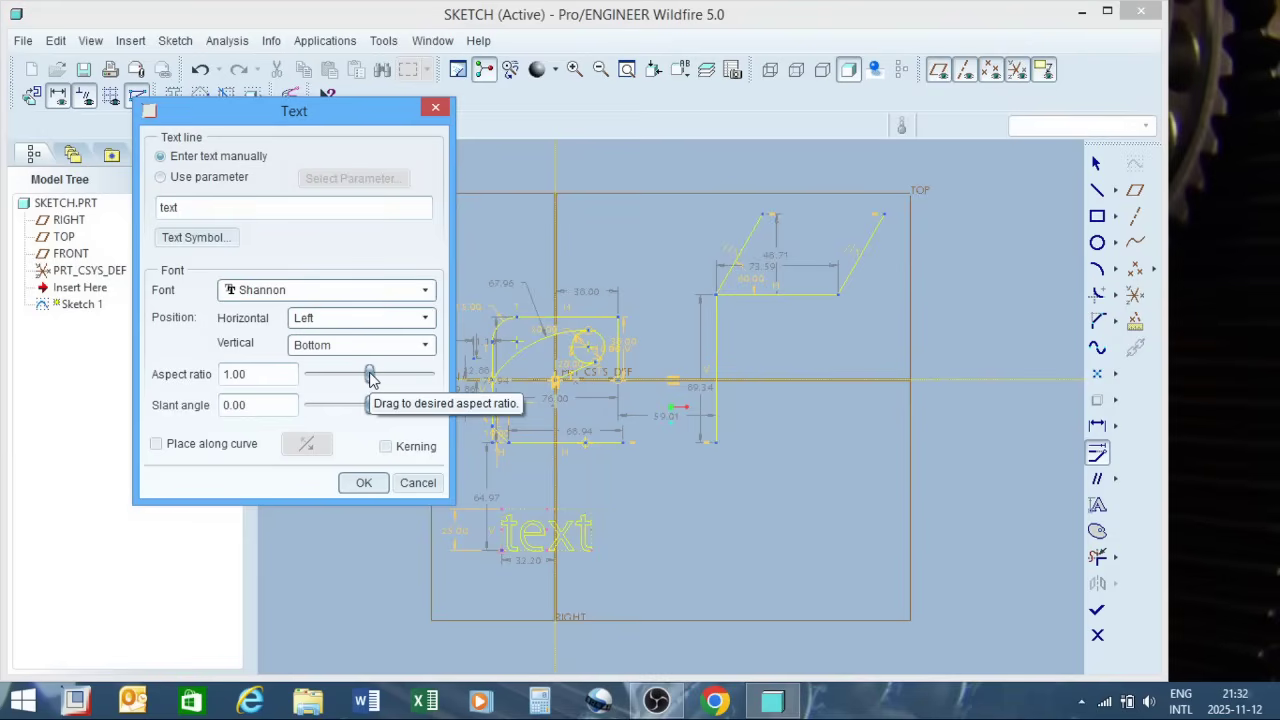
mouse_move(370, 377)
mouse_down()
mouse_move(358, 377)
mouse_move(403, 391)
mouse_move(381, 394)
mouse_up()
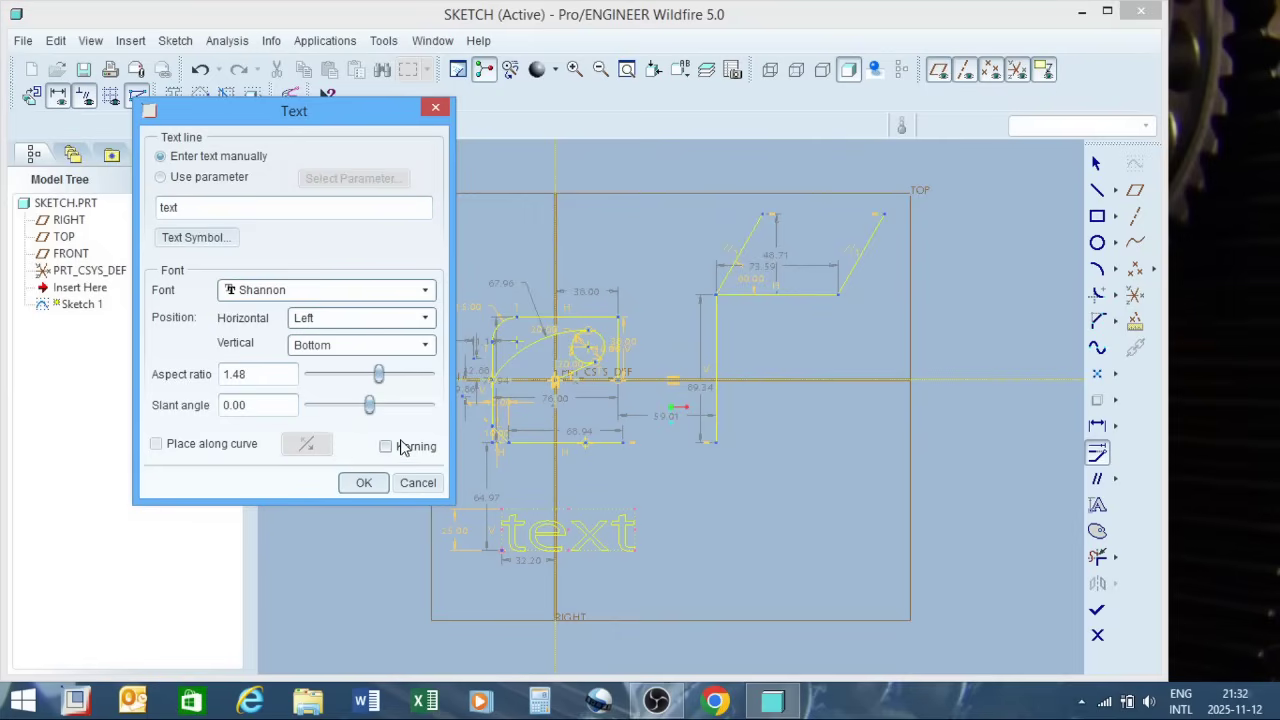
drag(378, 376, 370, 380)
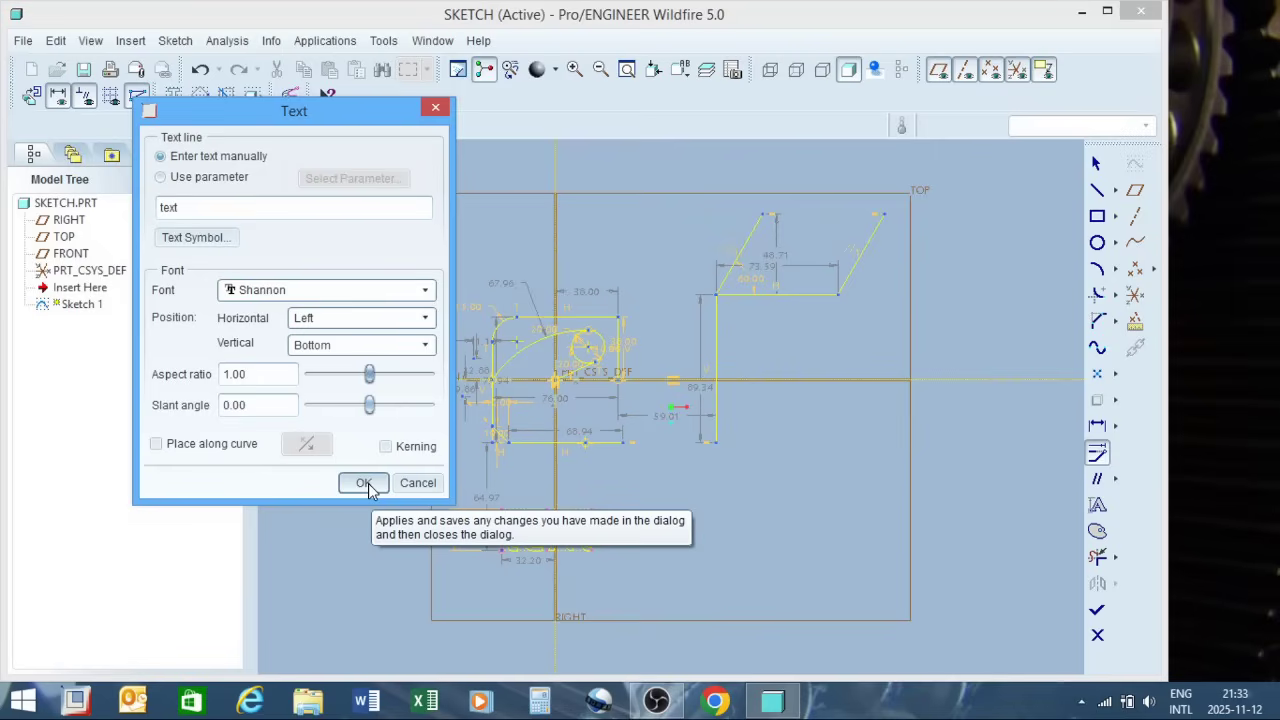
click(366, 483)
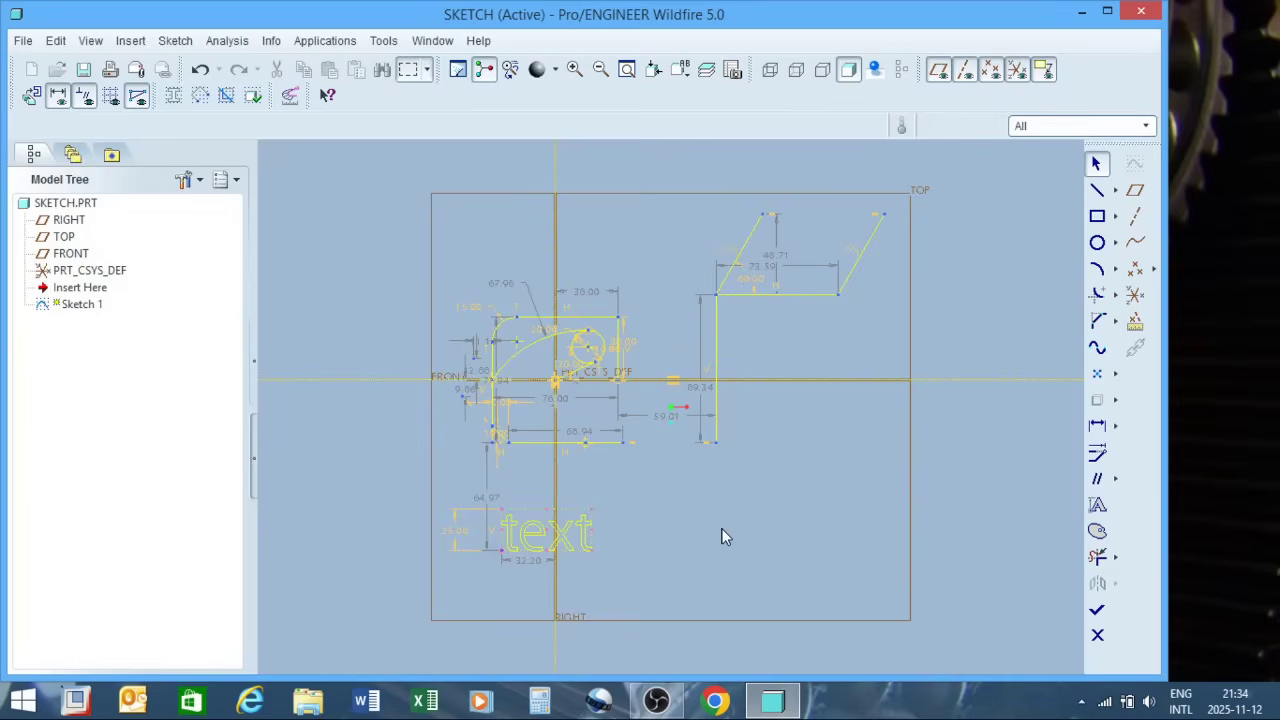
Step: Accept the finished Sketch 1 and leave the sketcher
scroll(713, 515, down, 1)
scroll(660, 480, up, 3)
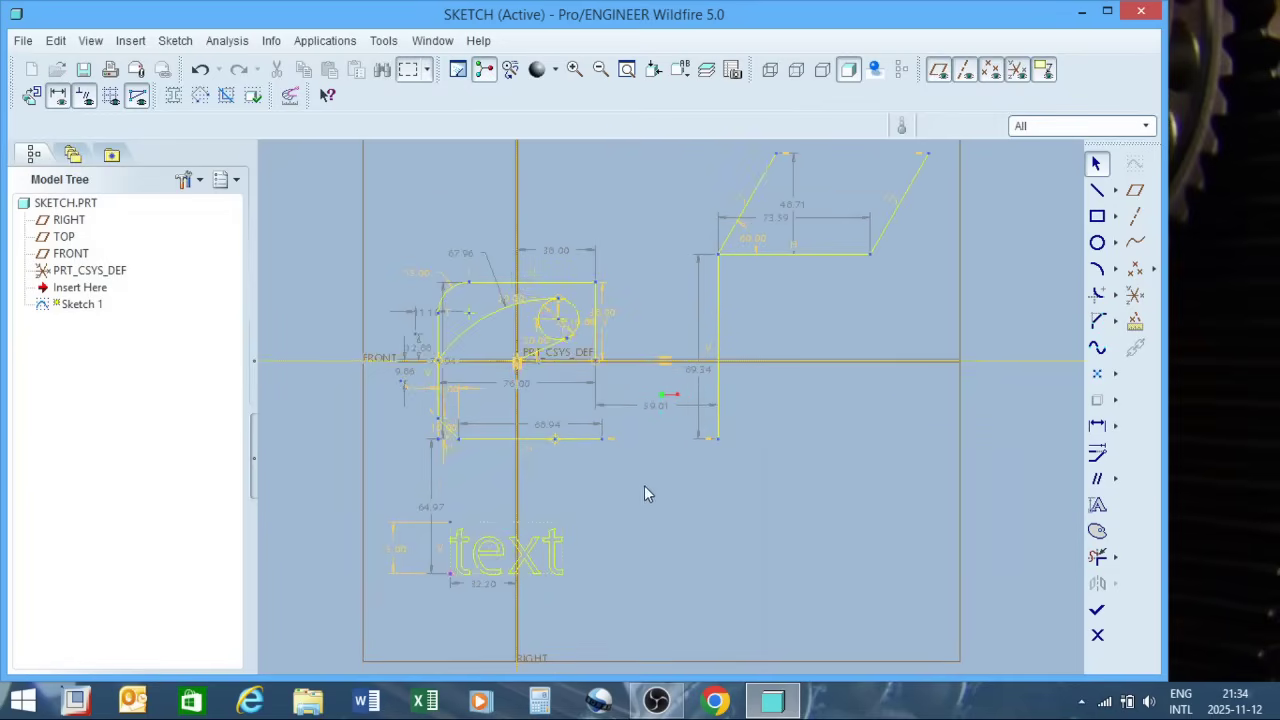
scroll(660, 500, down, 1)
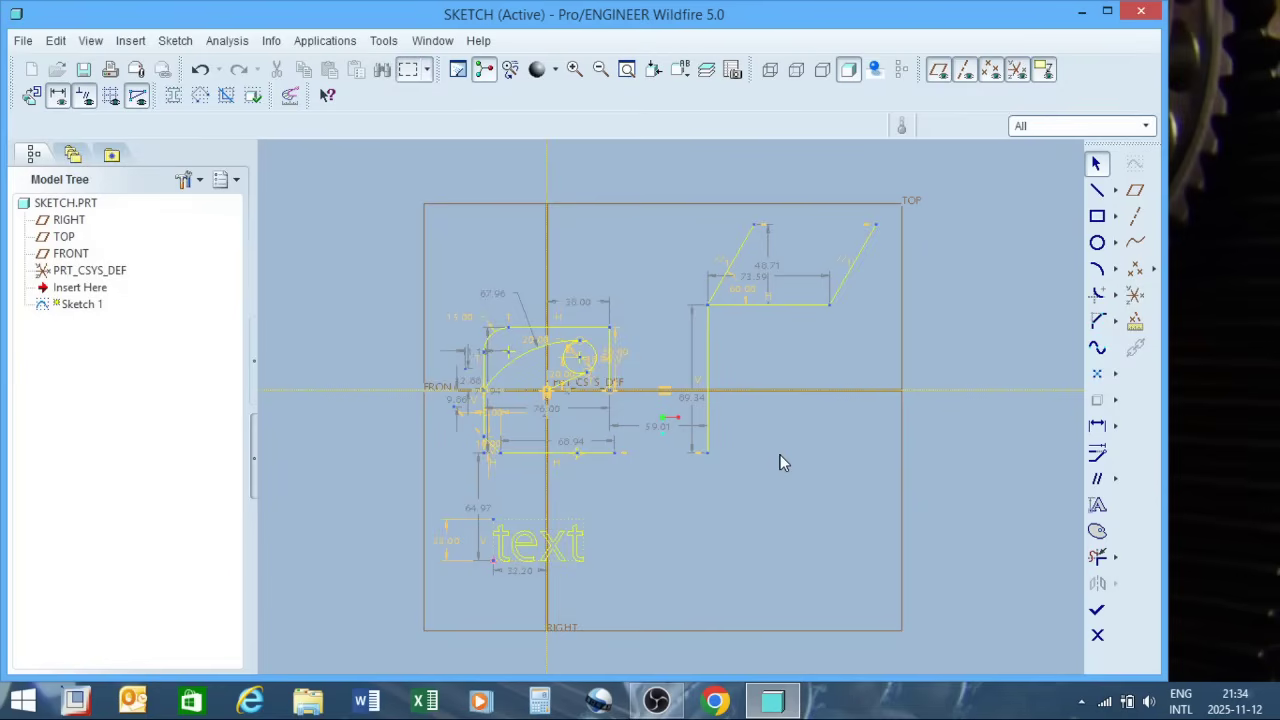
click(1100, 614)
click(1100, 614)
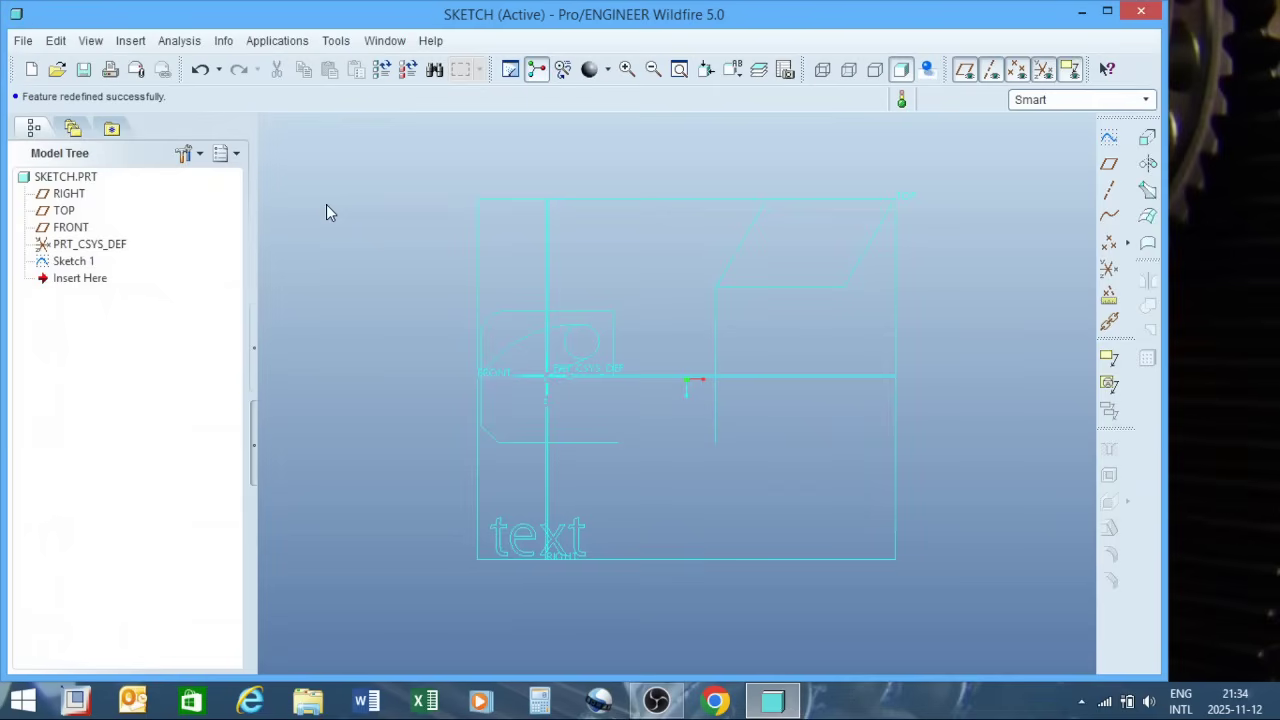
Step: Open the model's unit settings and choose the millimeter Kilogram Sec (mmKs) system as the new units
click(24, 42)
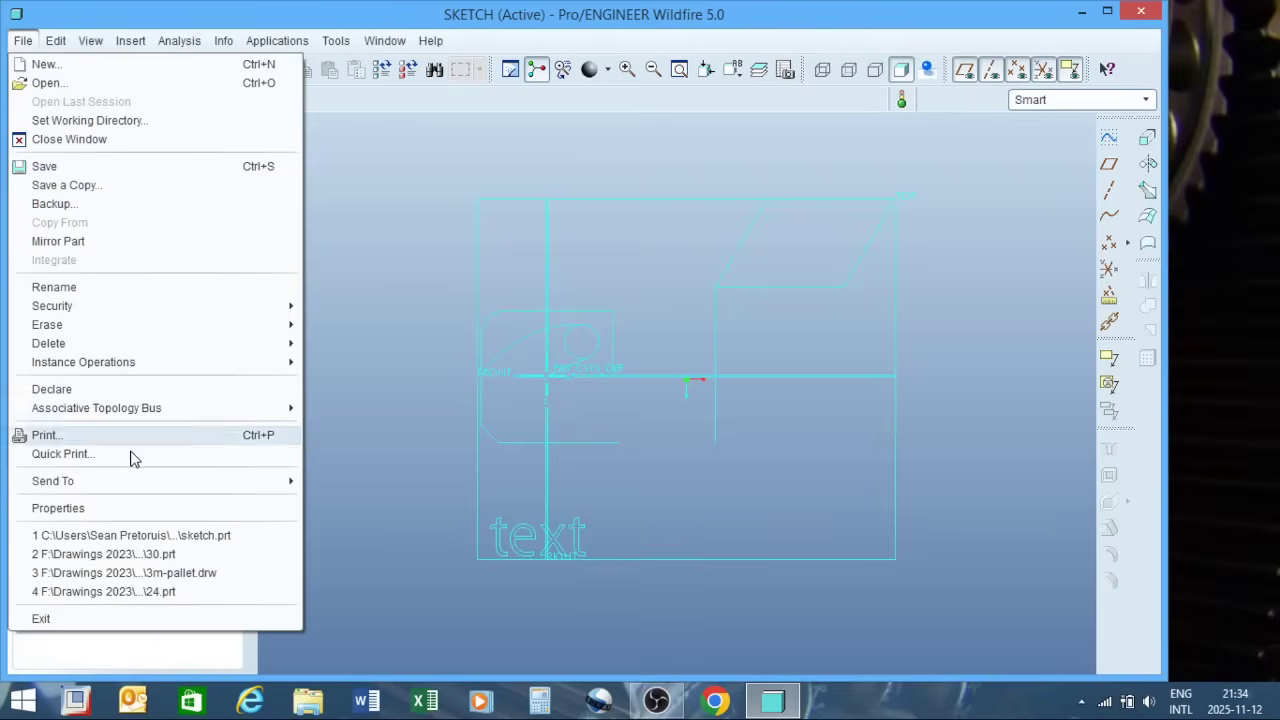
click(137, 511)
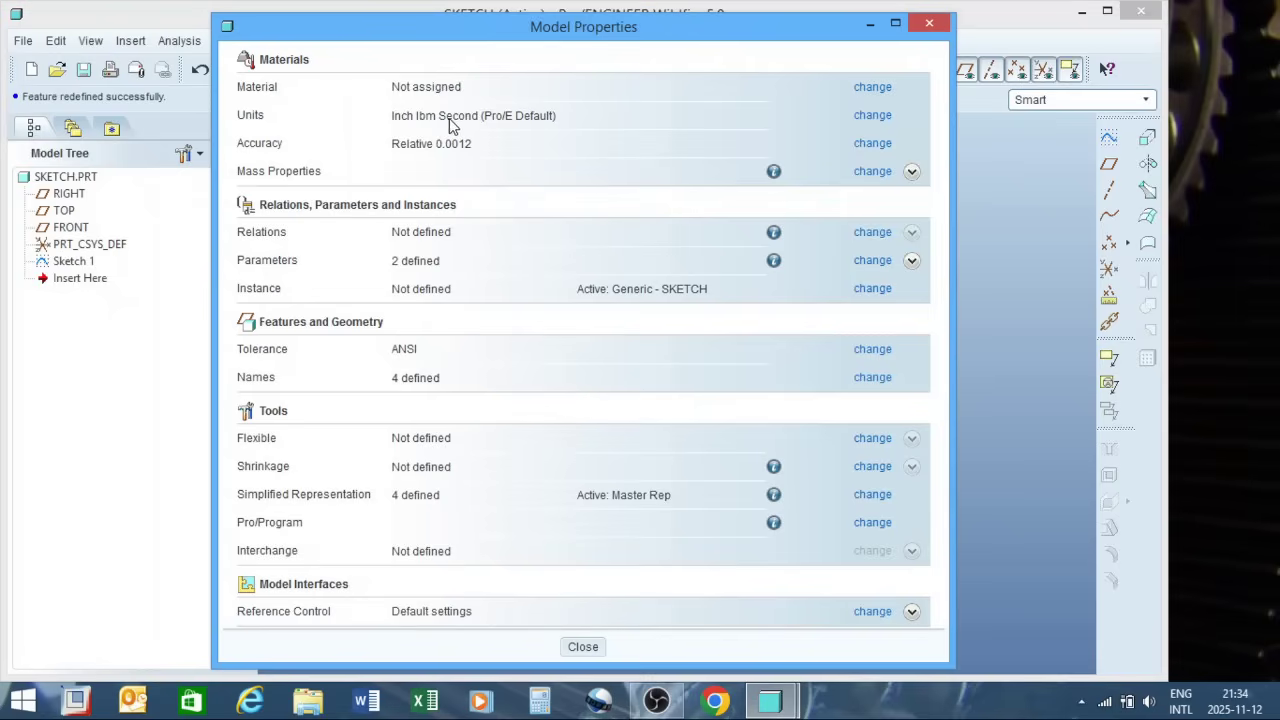
click(872, 116)
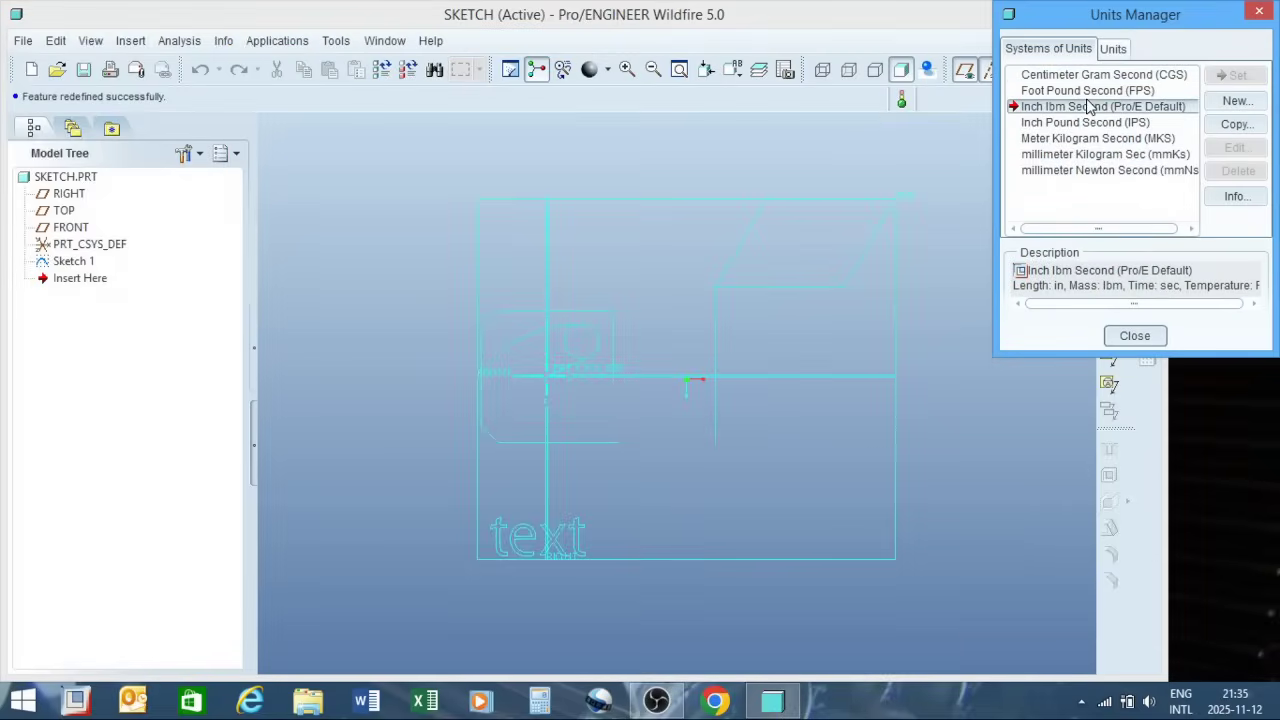
click(1075, 155)
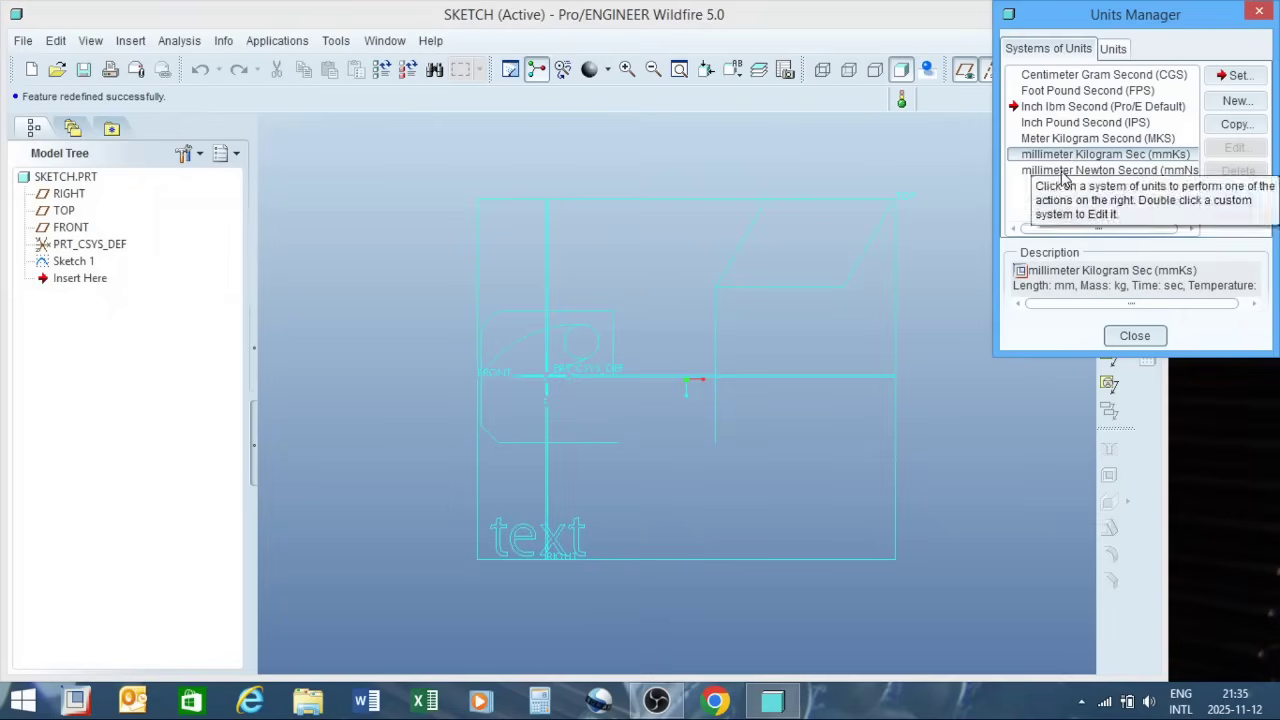
click(1237, 76)
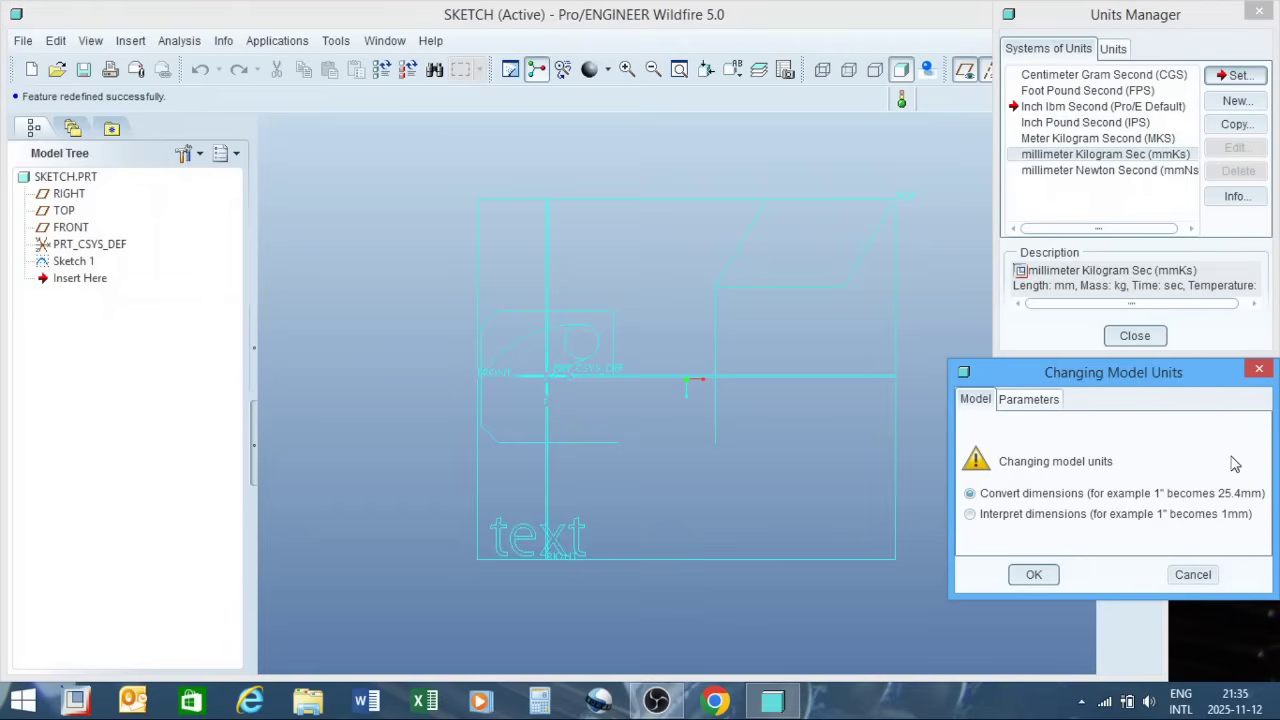
Step: Apply the unit change by interpreting dimensions so that 1" becomes 1mm, and close the units and model properties dialogs
click(971, 515)
click(970, 493)
click(970, 514)
click(1034, 575)
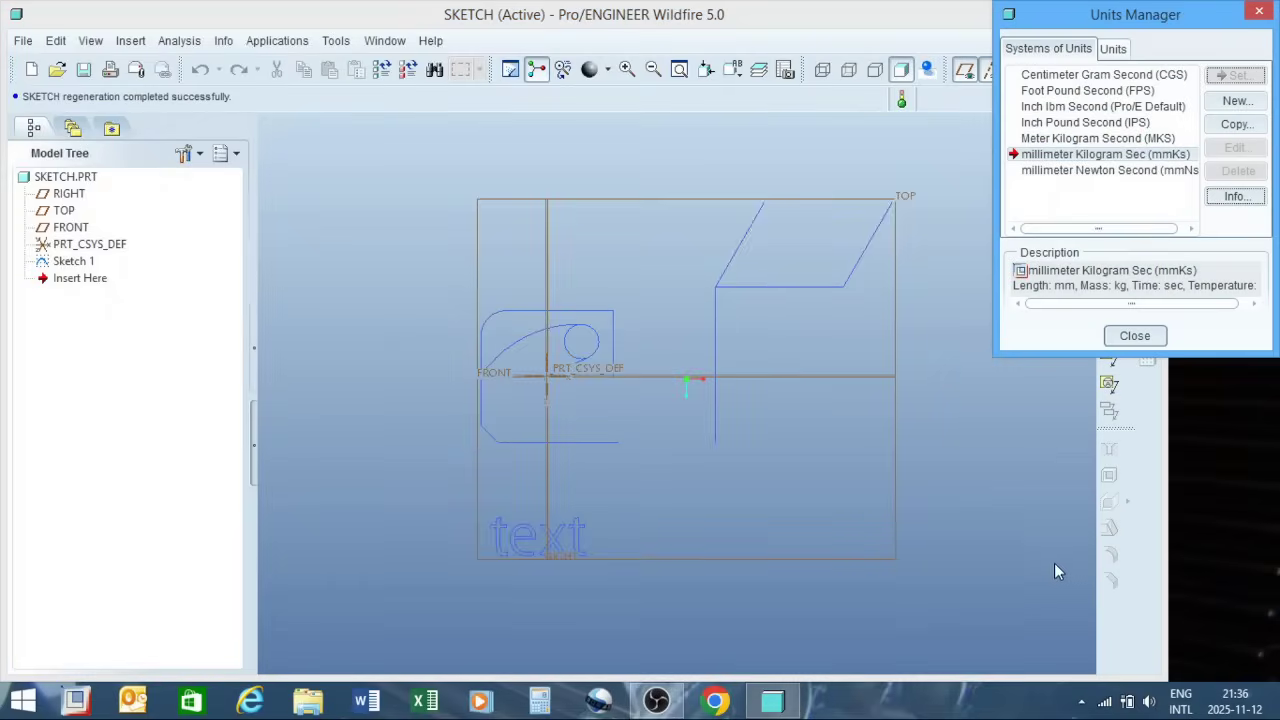
click(1136, 336)
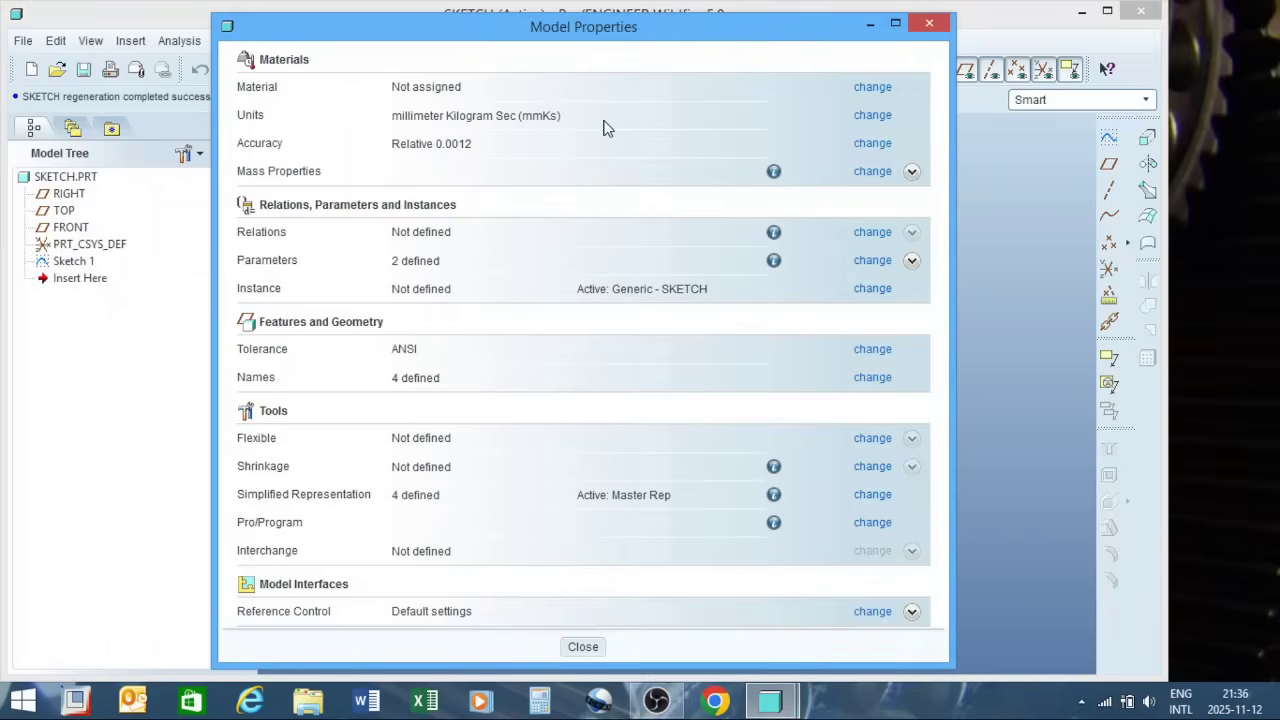
click(583, 647)
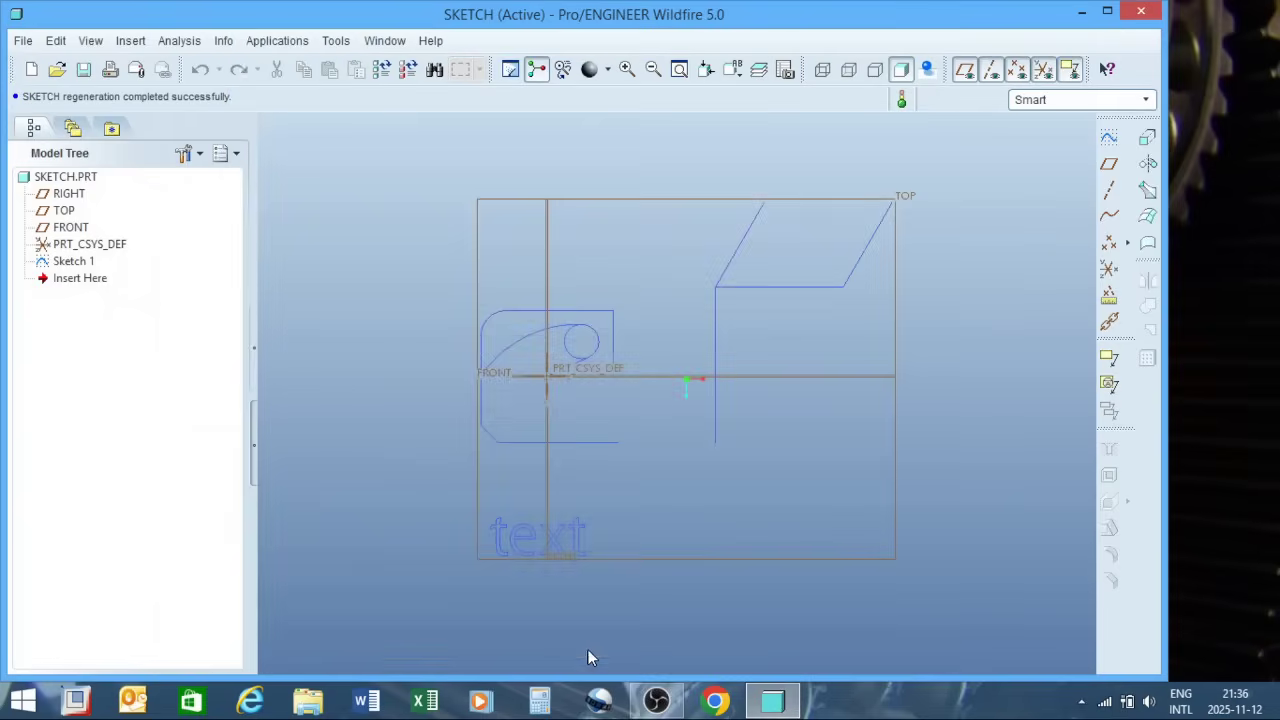
Step: Save the part SKETCH.PRT in the part-1 folder and minimize the program window
click(85, 68)
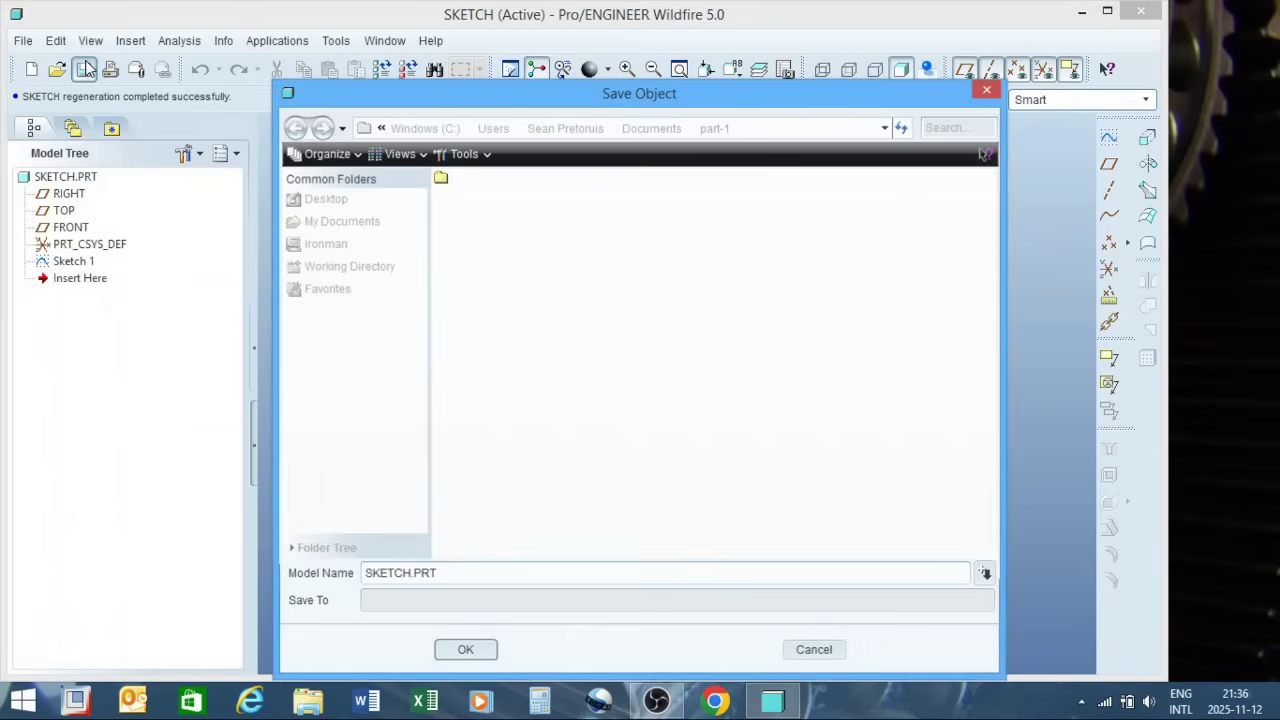
click(462, 651)
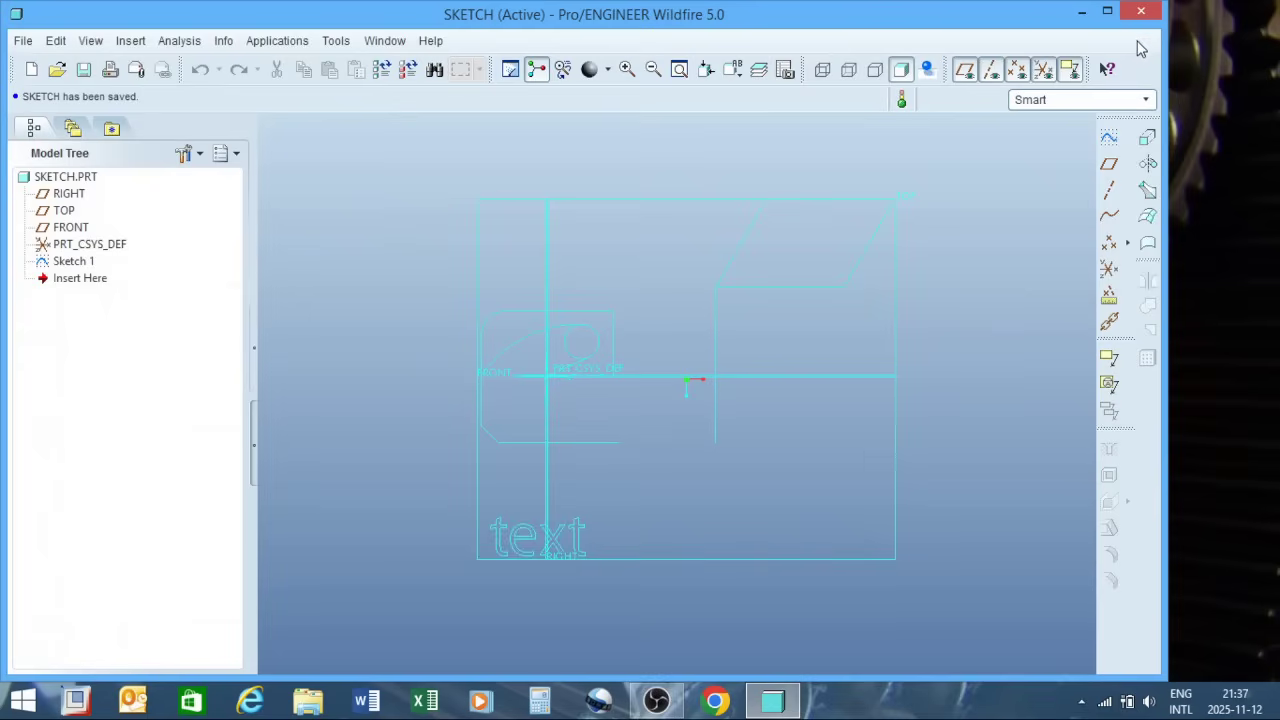
click(1084, 13)
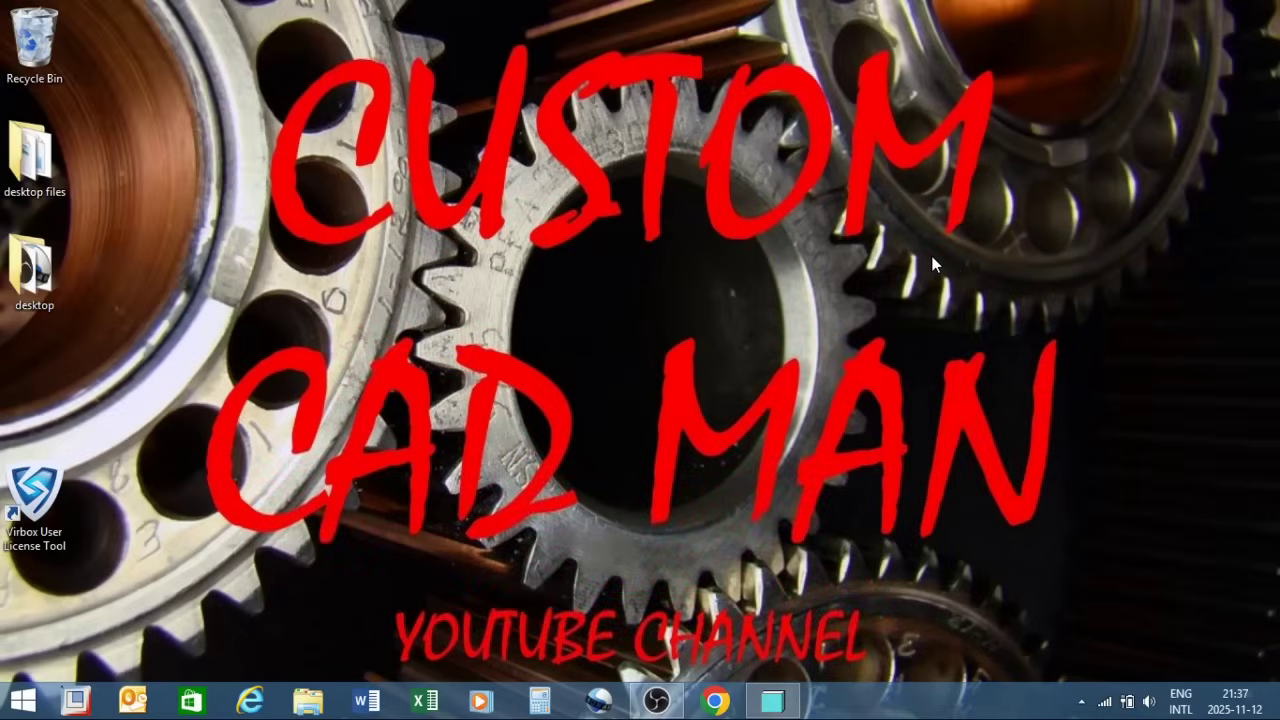